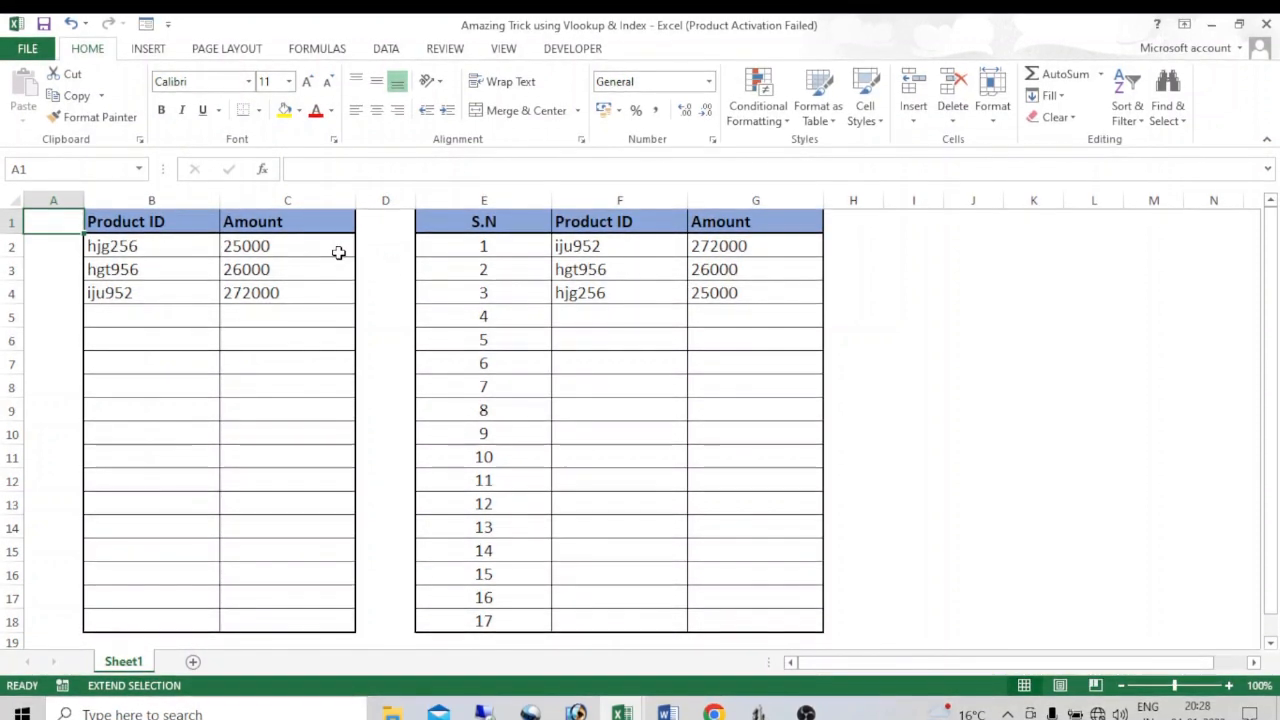
Clear the product IDs and amounts in B2:C5 and check the Amount formula in G2
{"action": "left_click_drag", "start_coordinate": [201, 240], "coordinate": [265, 313]}
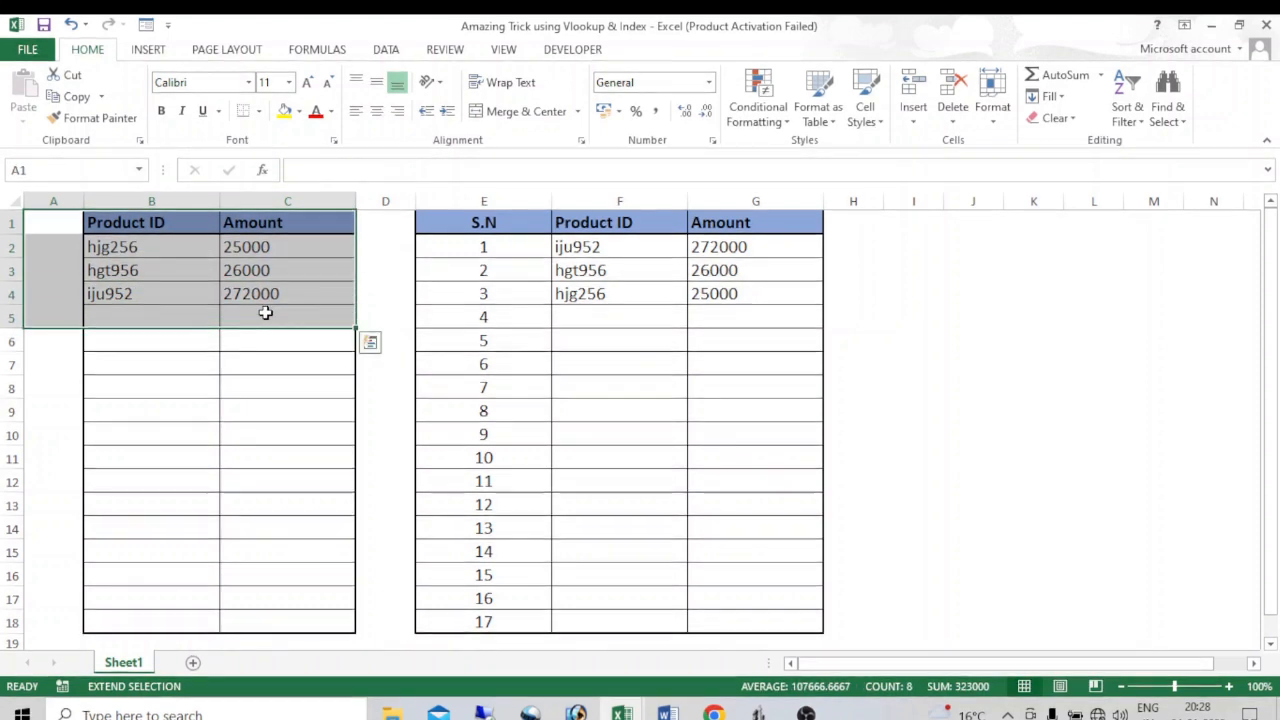
{"action": "left_click_drag", "start_coordinate": [204, 250], "coordinate": [264, 318]}
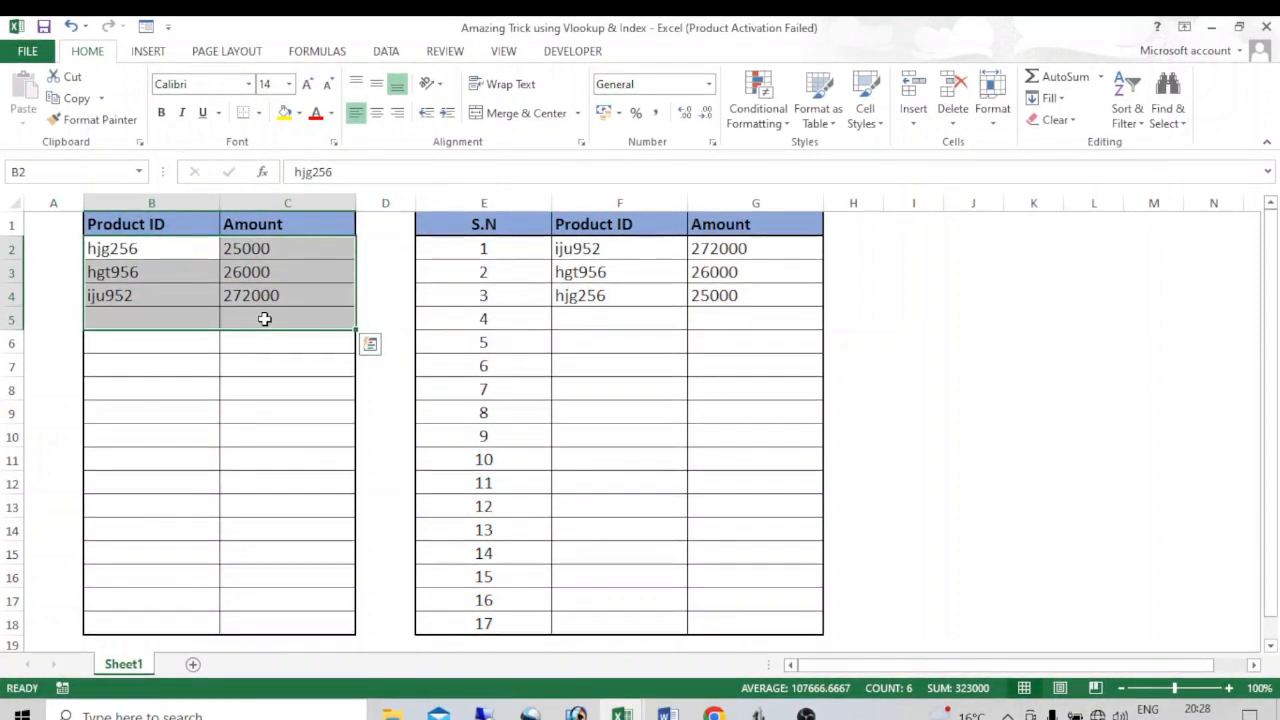
{"action": "key", "text": "Delete"}
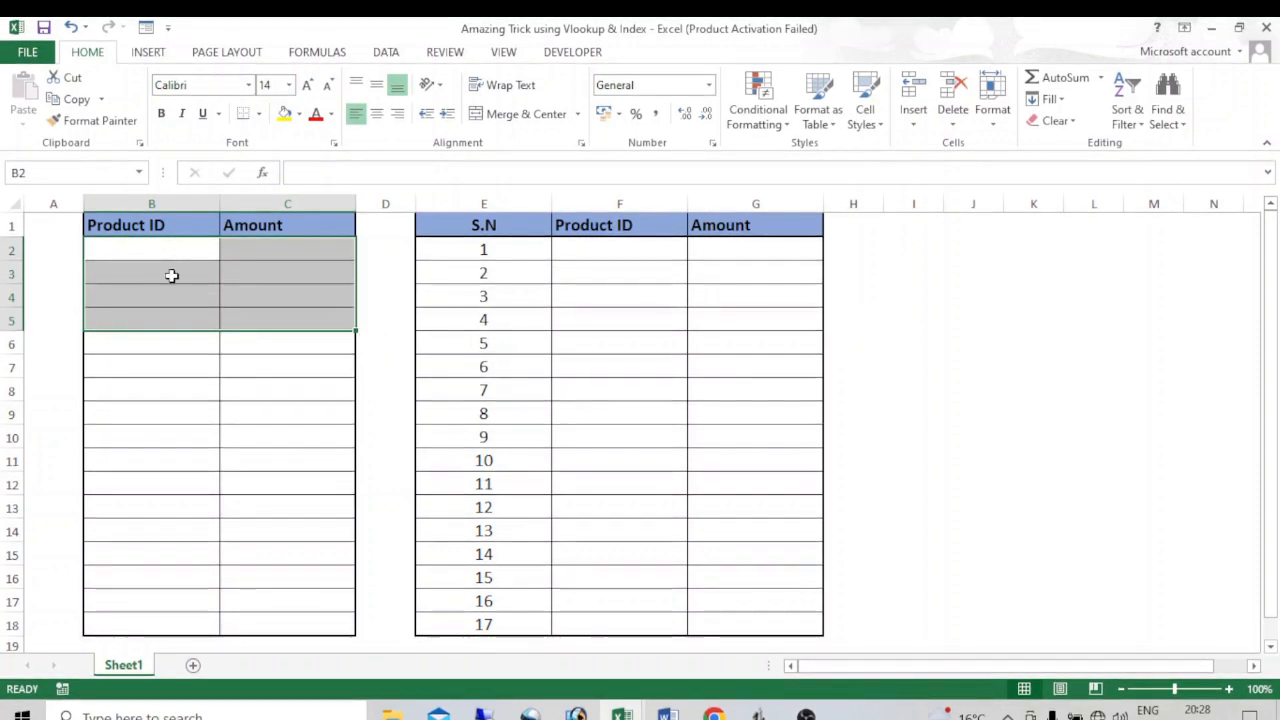
{"action": "left_click", "coordinate": [266, 251]}
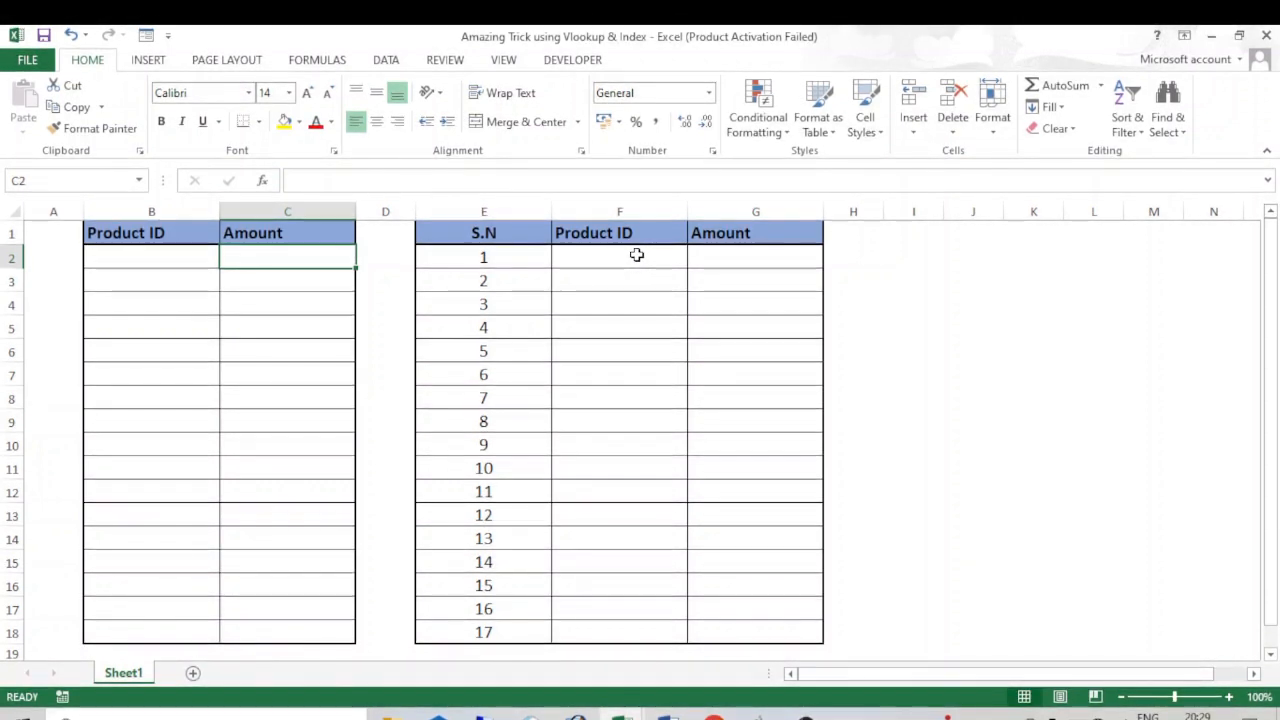
{"action": "left_click", "coordinate": [735, 259]}
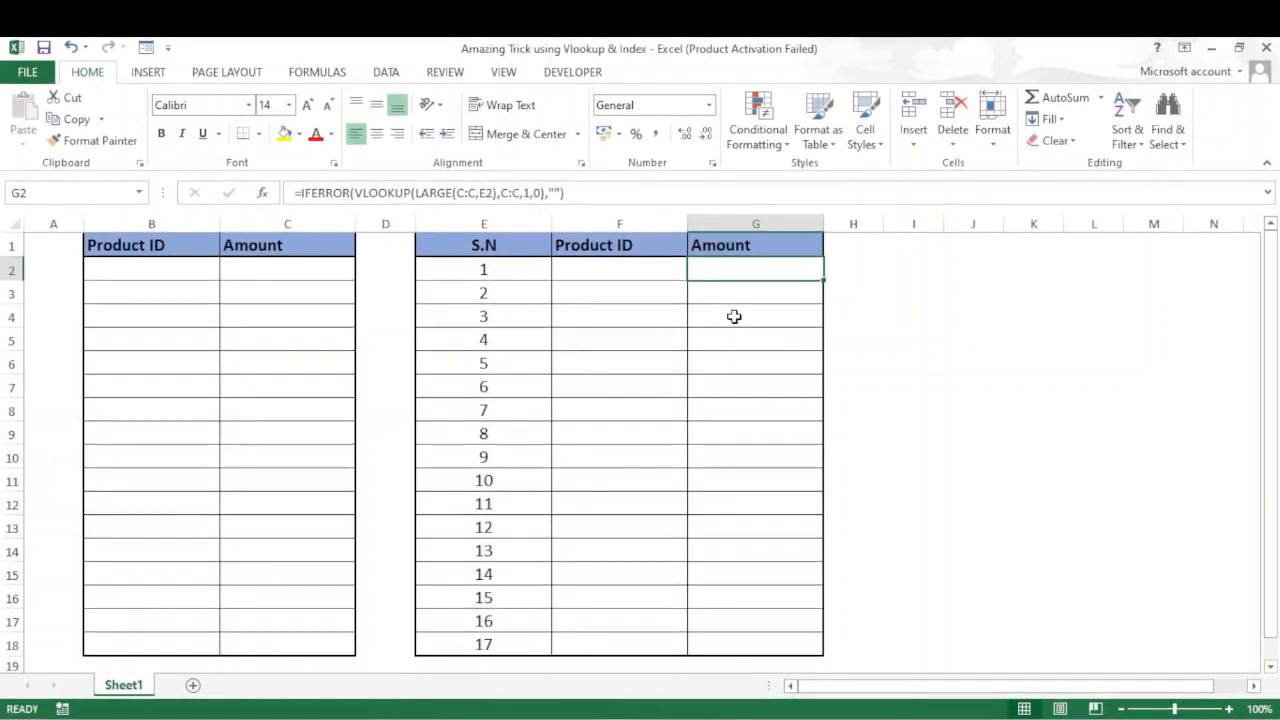
Enter product ID fgh951 with amount 26000 in row 2 of the source table
{"action": "left_click", "coordinate": [191, 279]}
{"action": "type", "text": "fgh"}
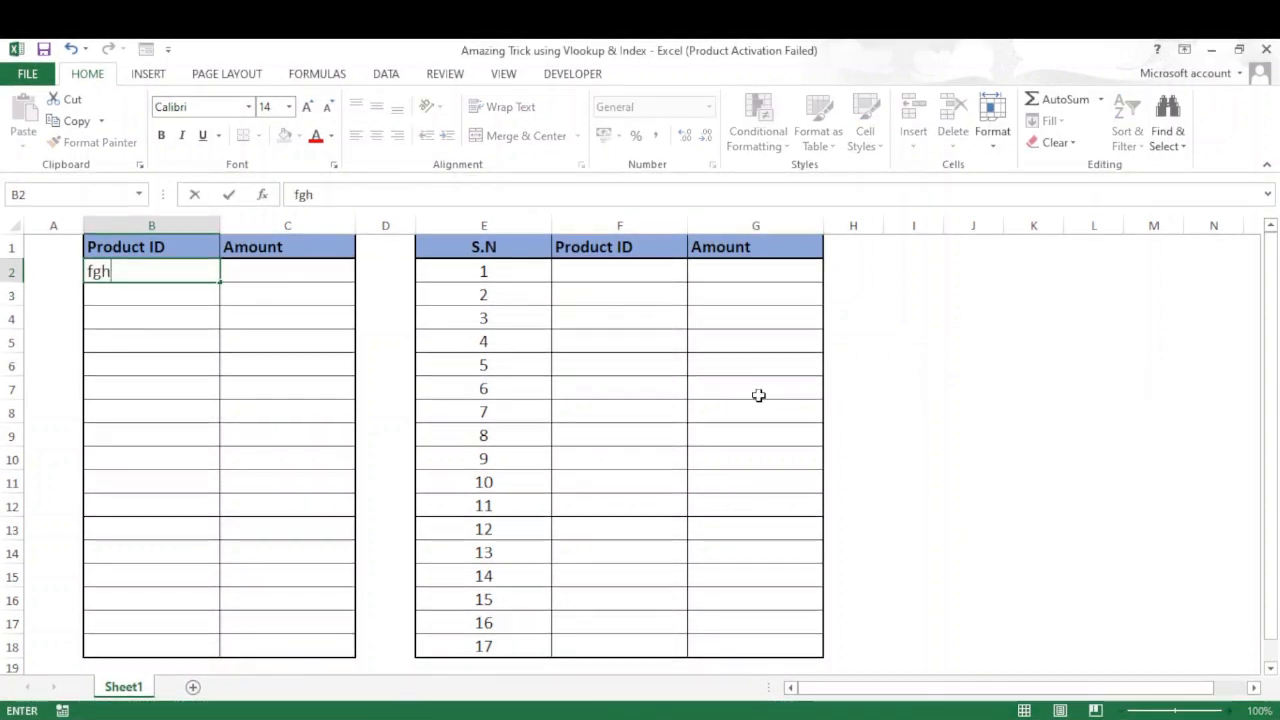
{"action": "type", "text": "951"}
{"action": "key", "text": "Tab"}
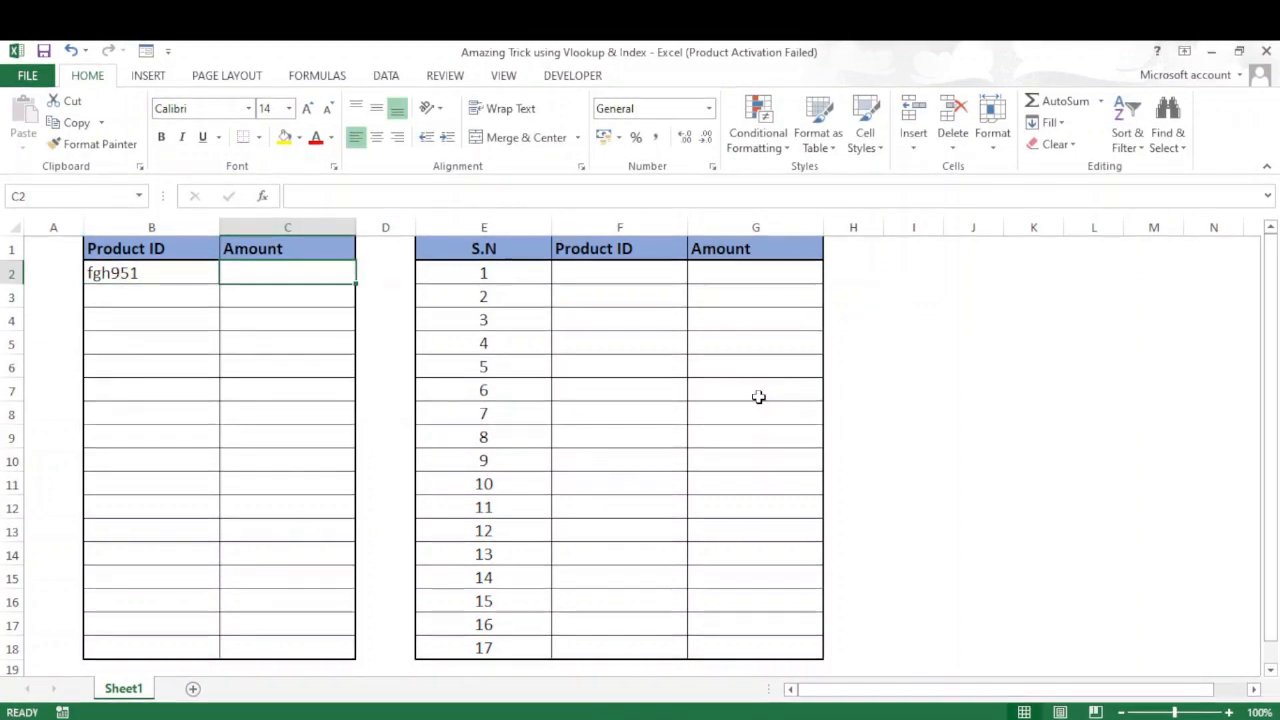
{"action": "type", "text": "26000"}
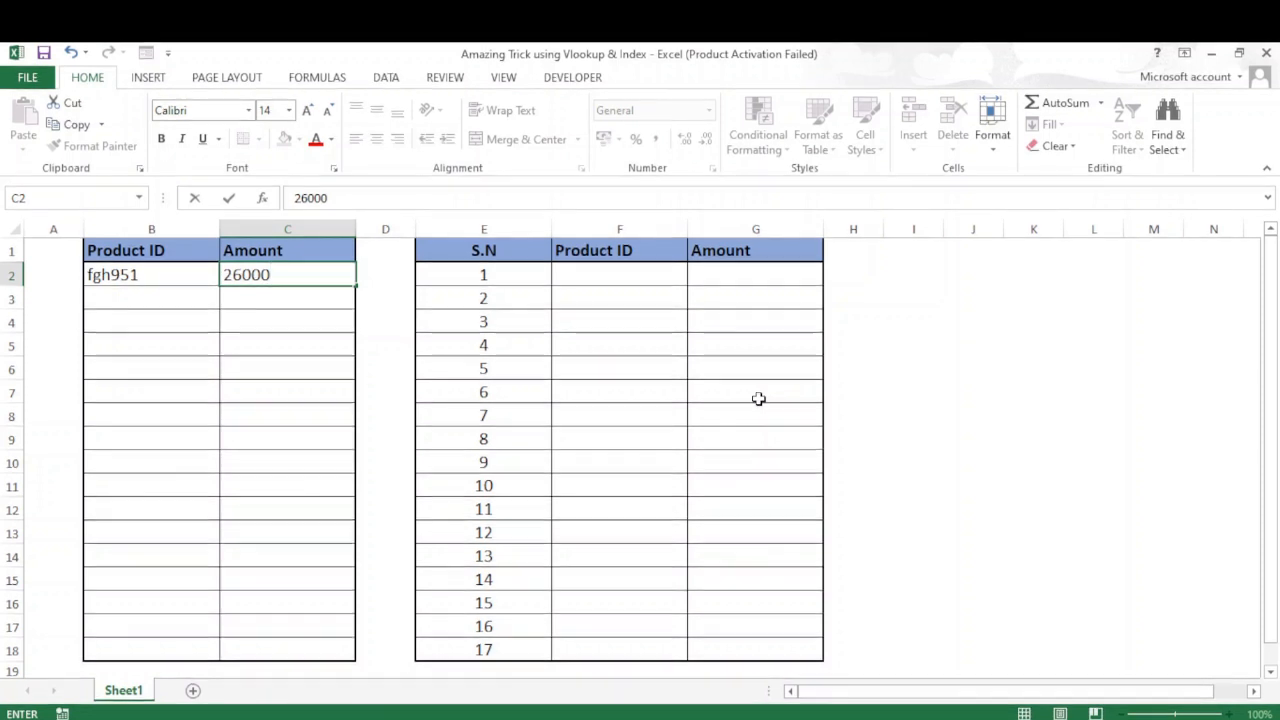
{"action": "key", "text": "Return"}
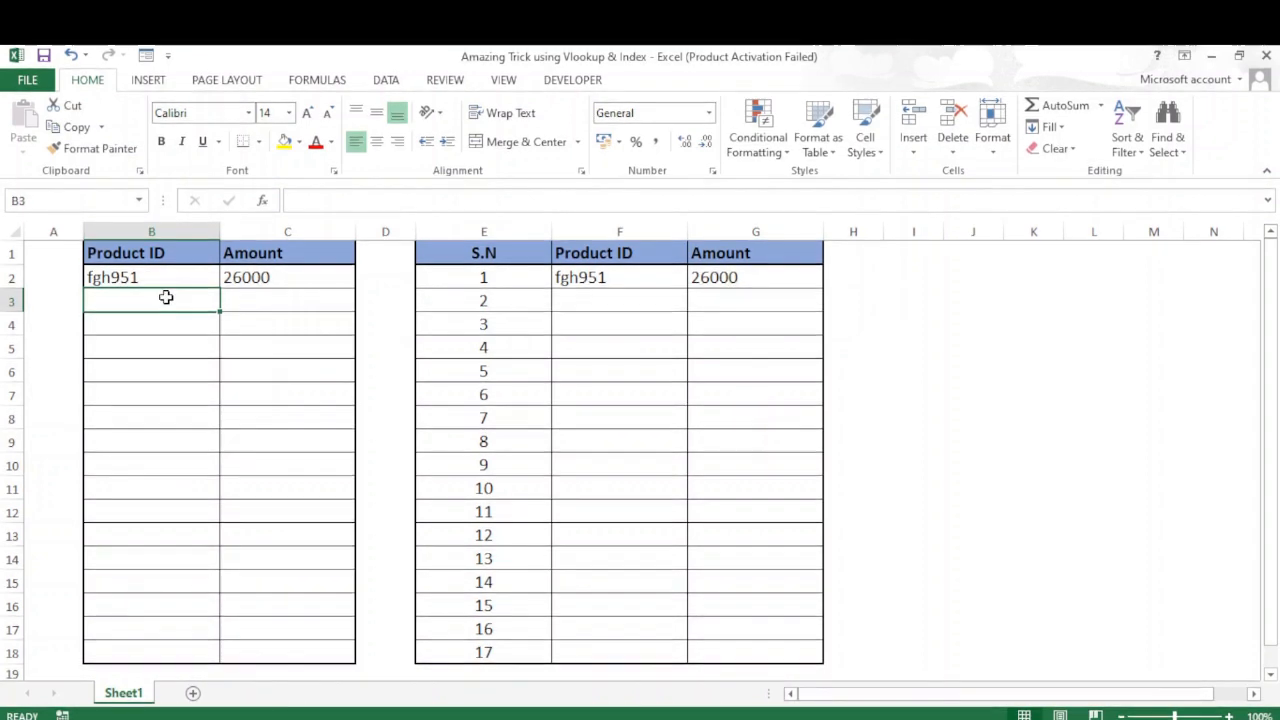
Add product ID ijh954 with amount 27000 in row 3 and compare it with the first row of the ranked table
{"action": "type", "text": "ijh"}
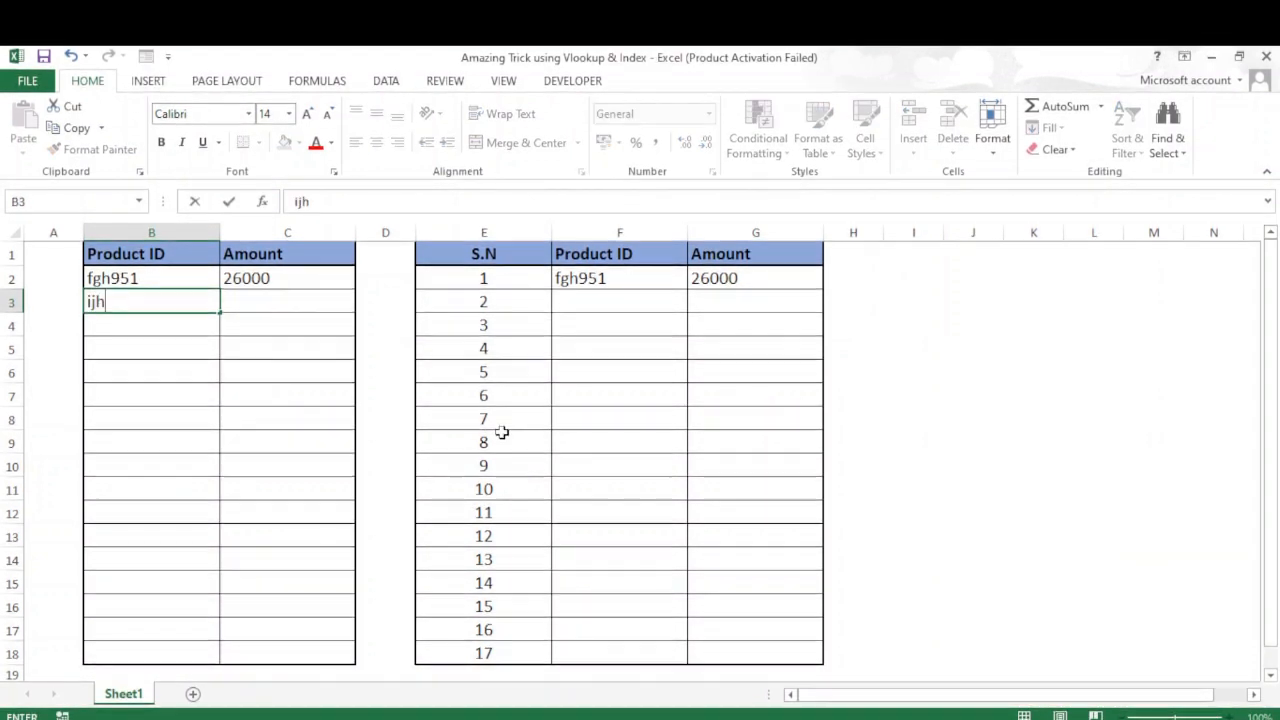
{"action": "type", "text": "954"}
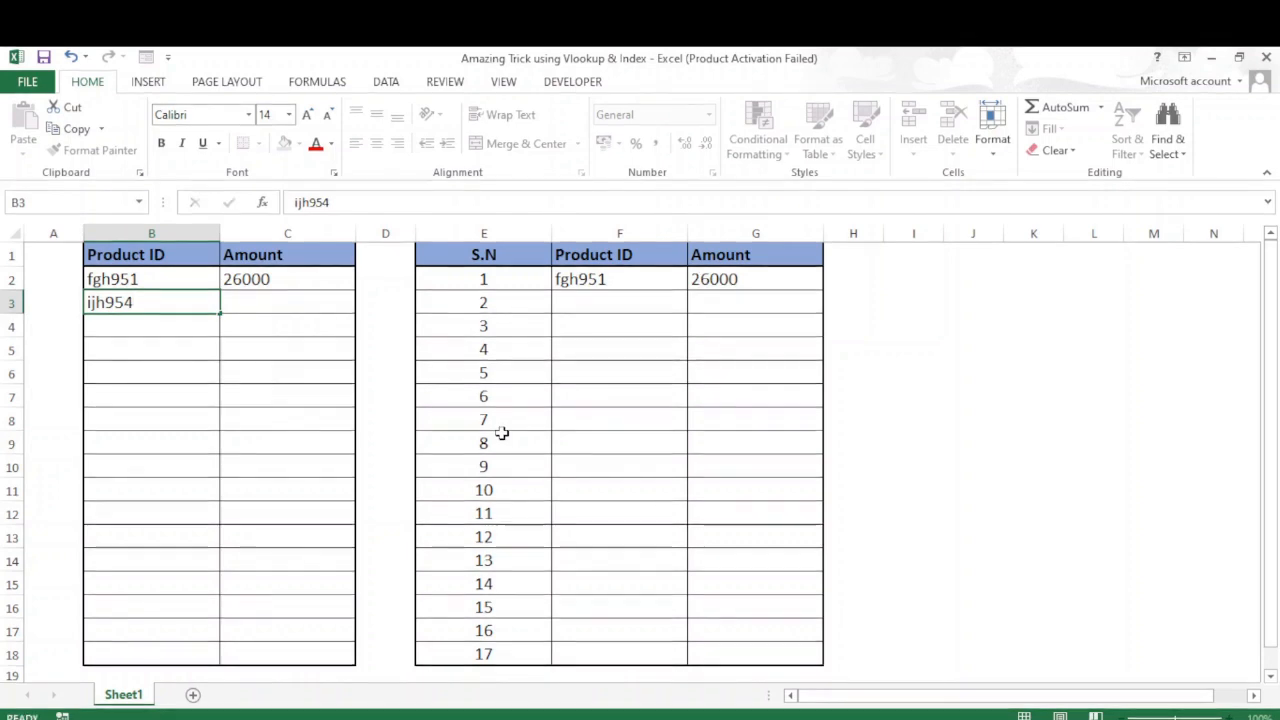
{"action": "key", "text": "Tab"}
{"action": "type", "text": "27000"}
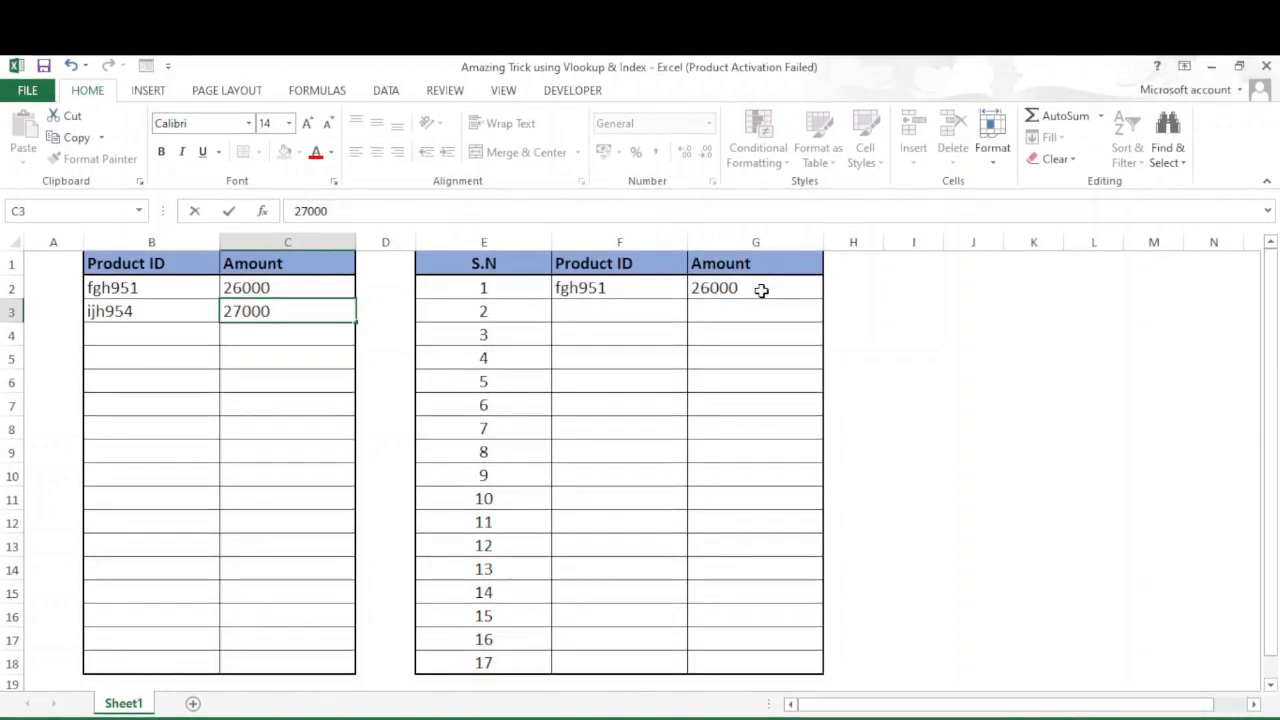
{"action": "key", "text": "Return"}
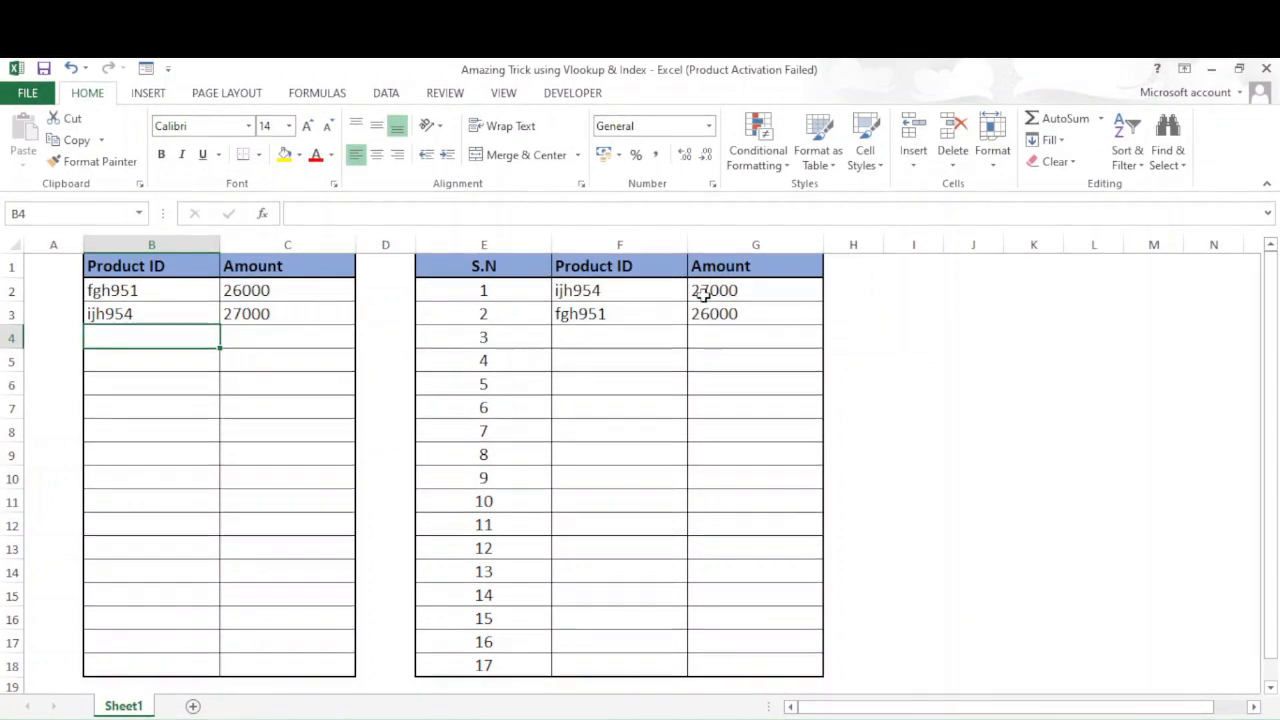
{"action": "left_click_drag", "start_coordinate": [180, 317], "coordinate": [275, 317]}
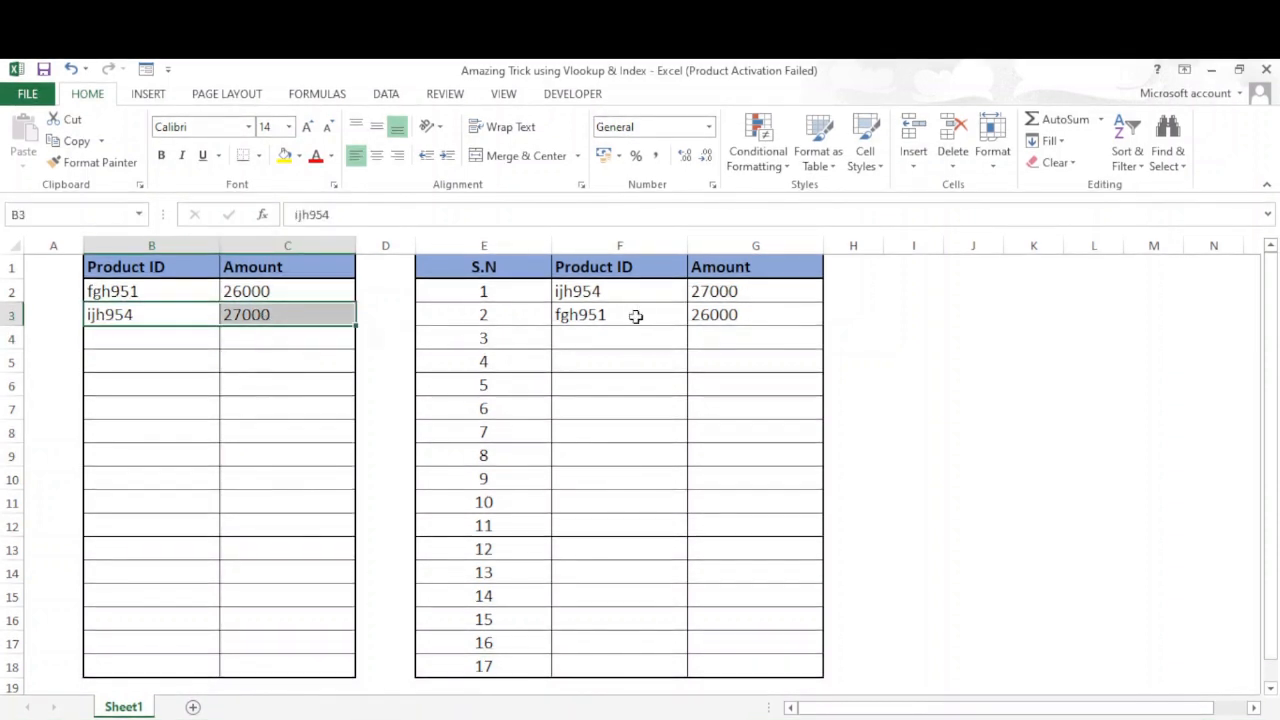
{"action": "left_click_drag", "start_coordinate": [614, 288], "coordinate": [740, 291]}
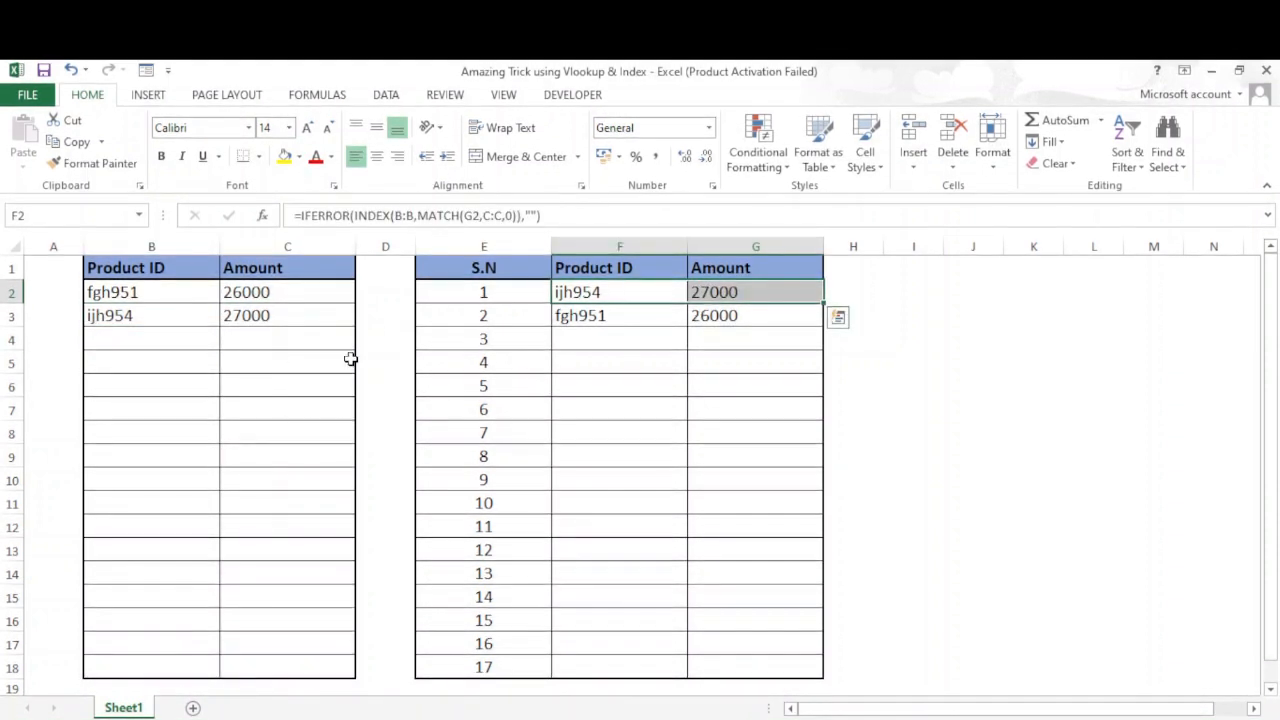
Add product ID wej954 with amount 27500 in row 4 of the source table
{"action": "left_click", "coordinate": [154, 339]}
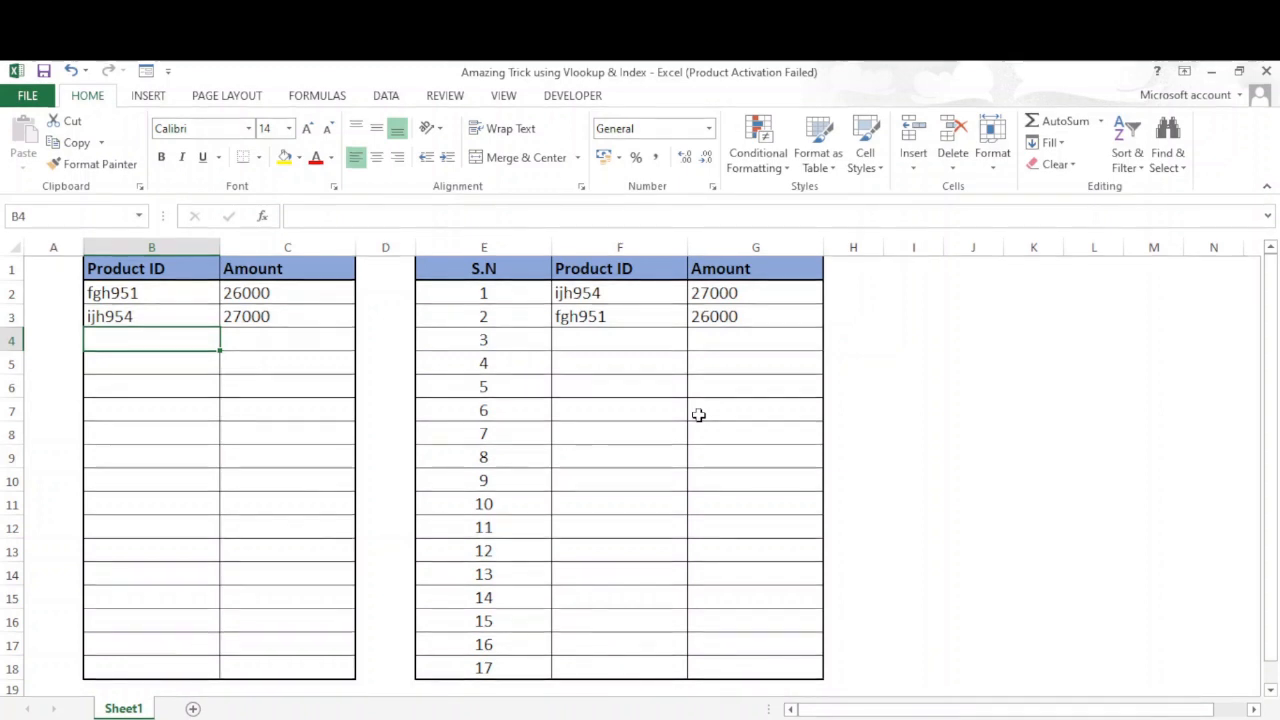
{"action": "type", "text": "wej"}
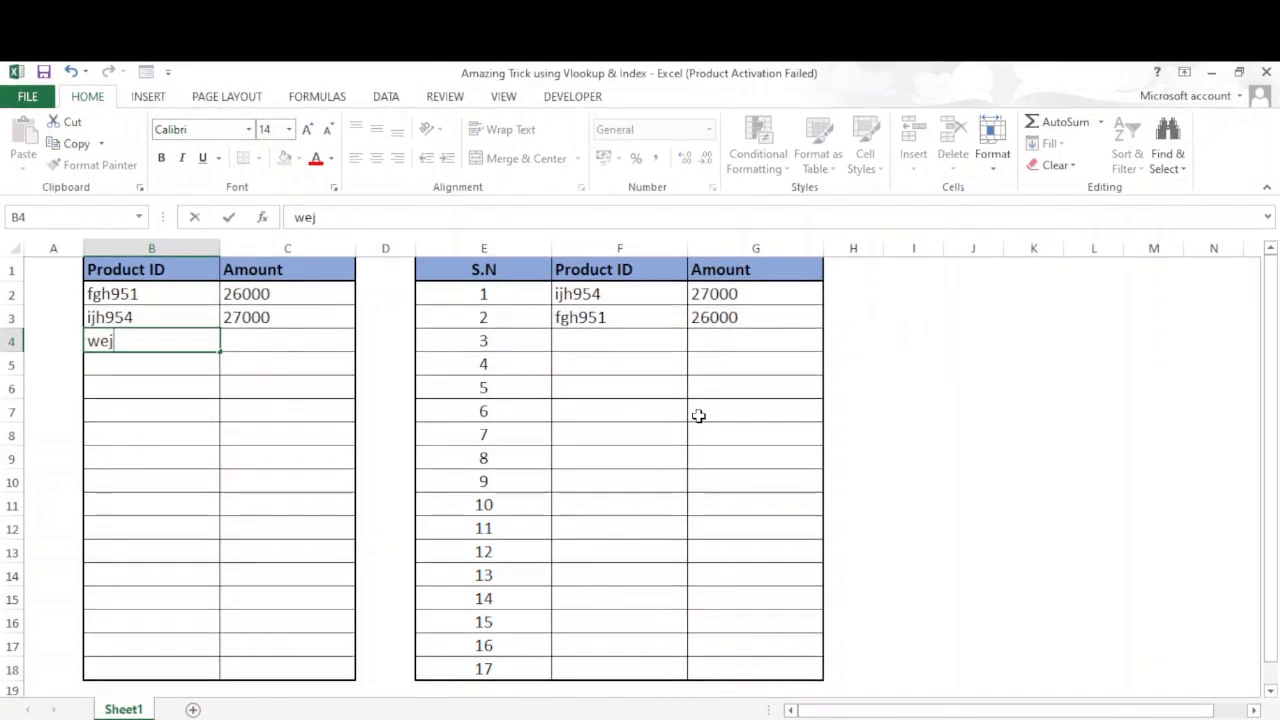
{"action": "type", "text": "954"}
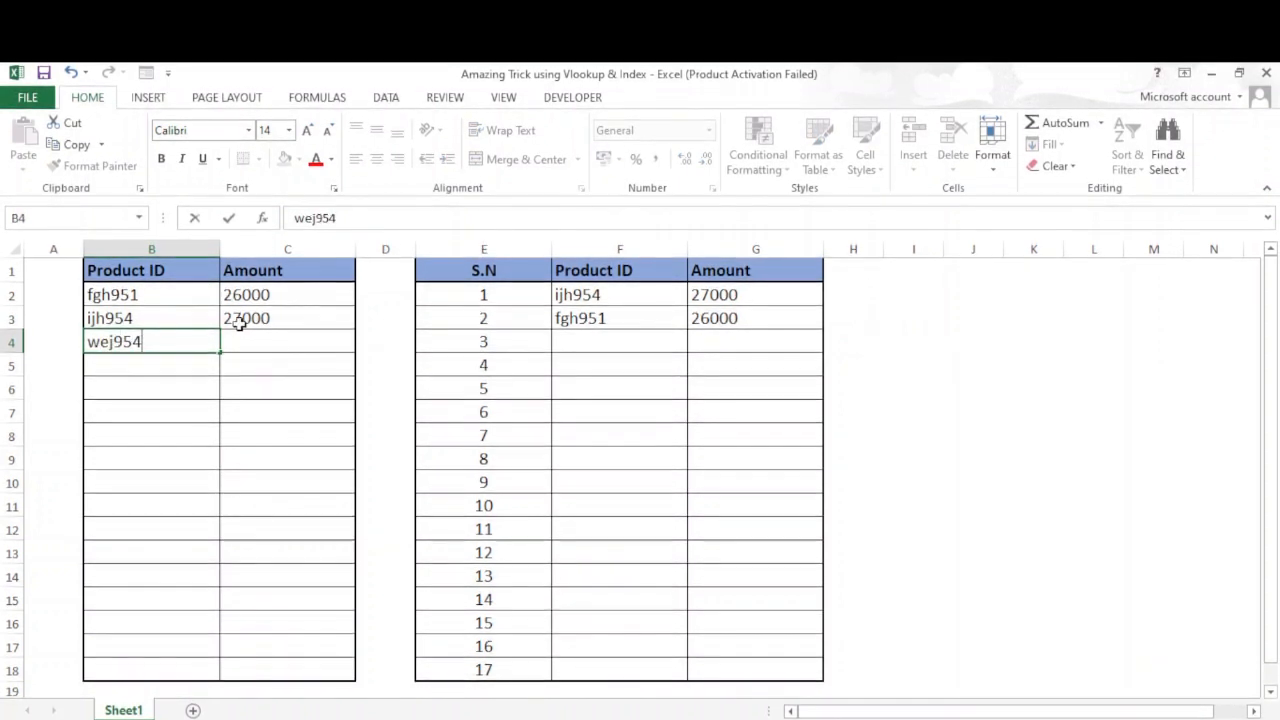
{"action": "left_click", "coordinate": [286, 344]}
{"action": "type", "text": "27500"}
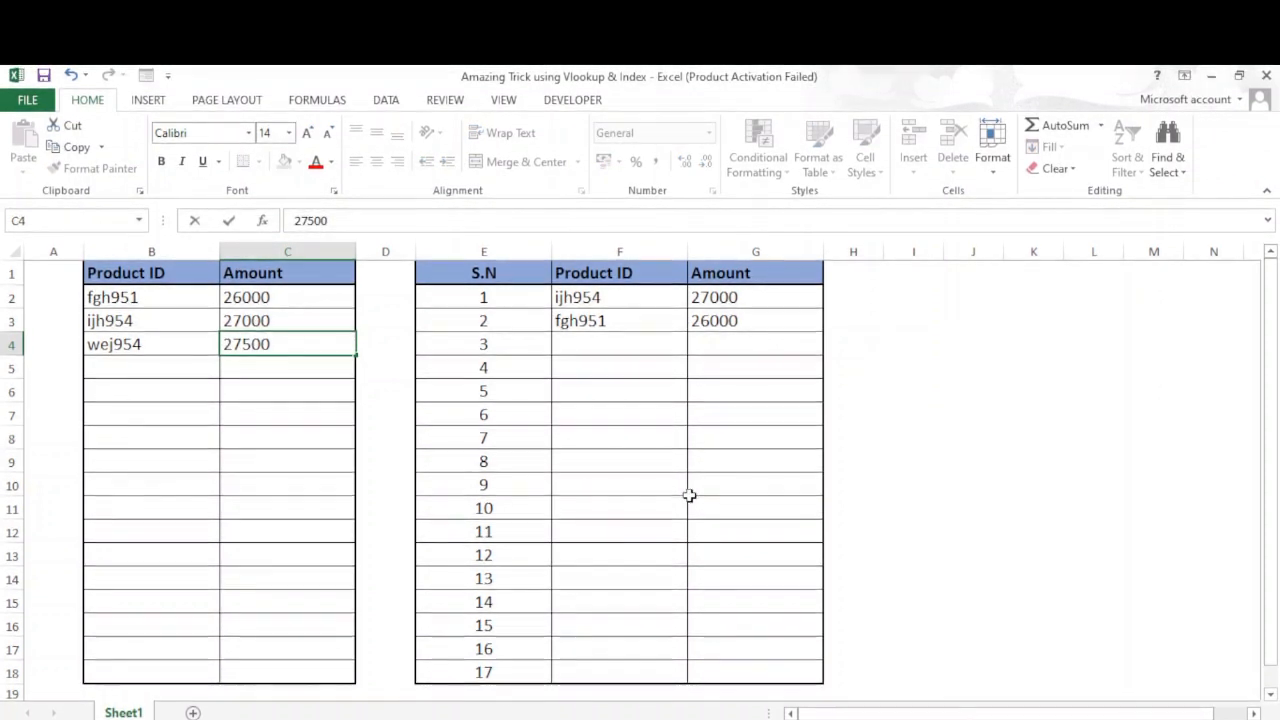
{"action": "key", "text": "Return"}
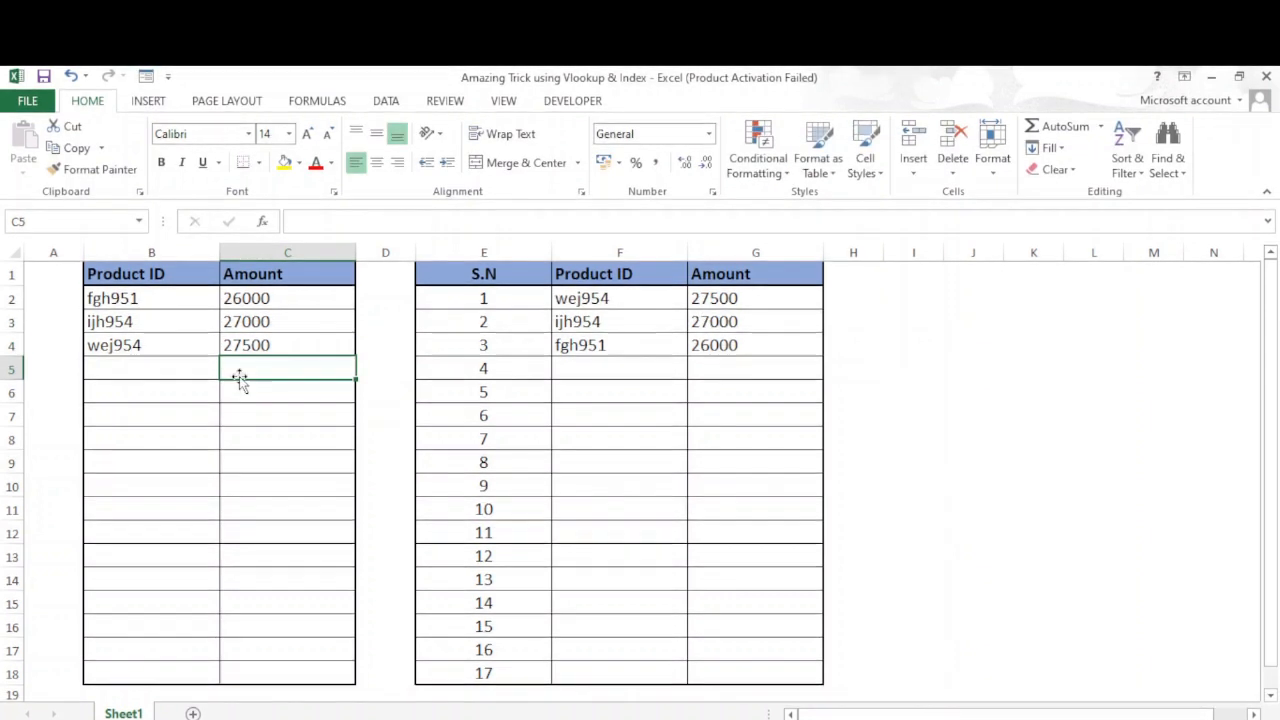
{"action": "left_click", "coordinate": [149, 349]}
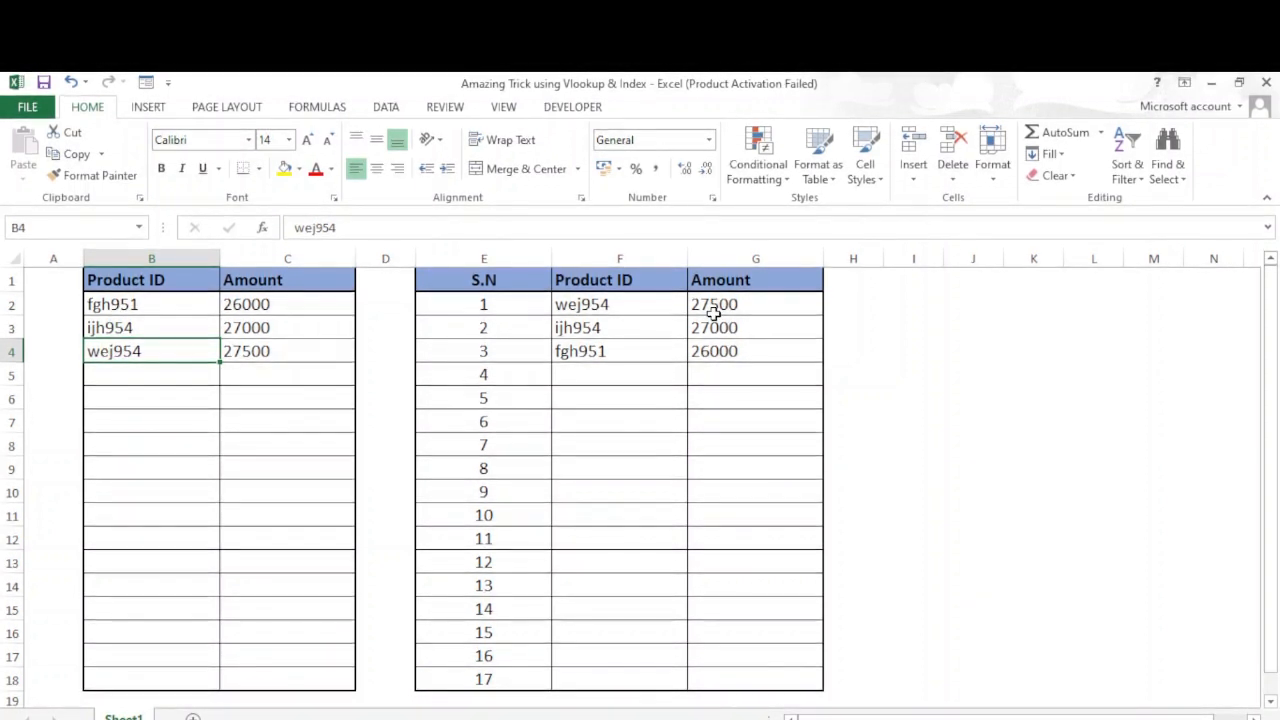
Switch to the "Amazing Trick using Vlookup & Index - Copy" workbook, collapse the ribbon, and select Amount cell G2
{"action": "key", "text": "ctrl+F1"}
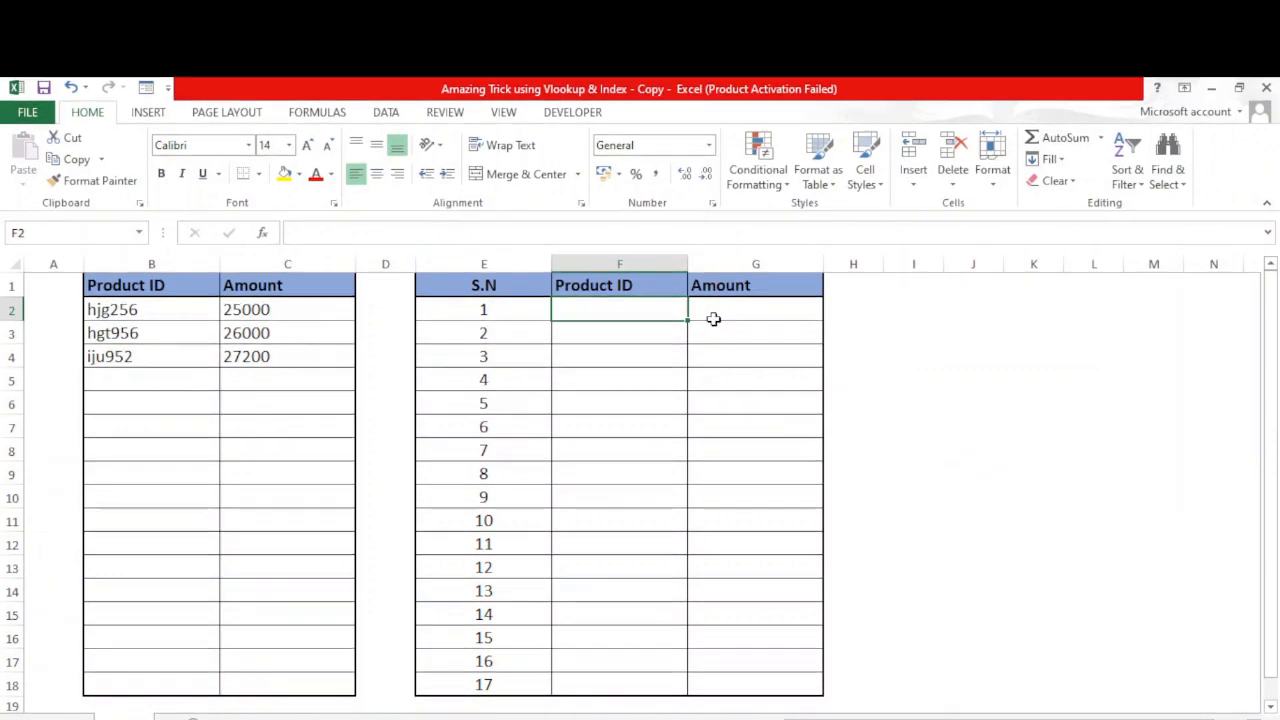
{"action": "key", "text": "ctrl+F1"}
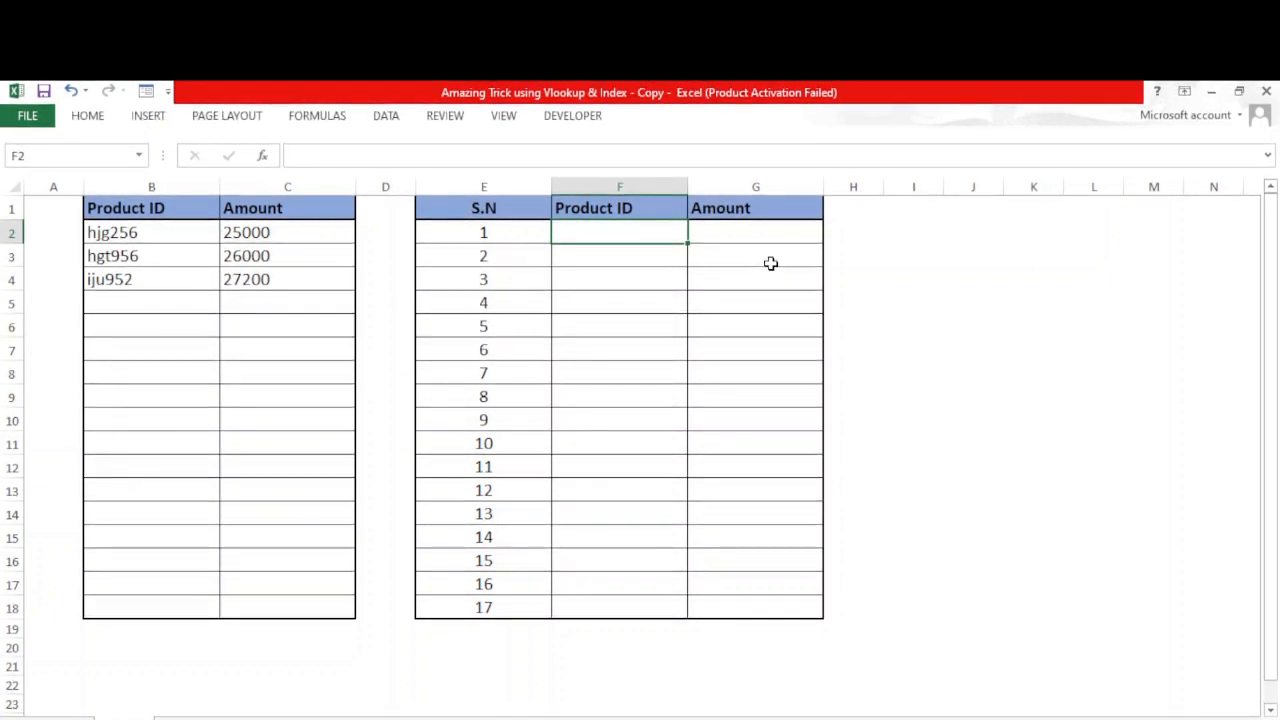
{"action": "left_click", "coordinate": [745, 237]}
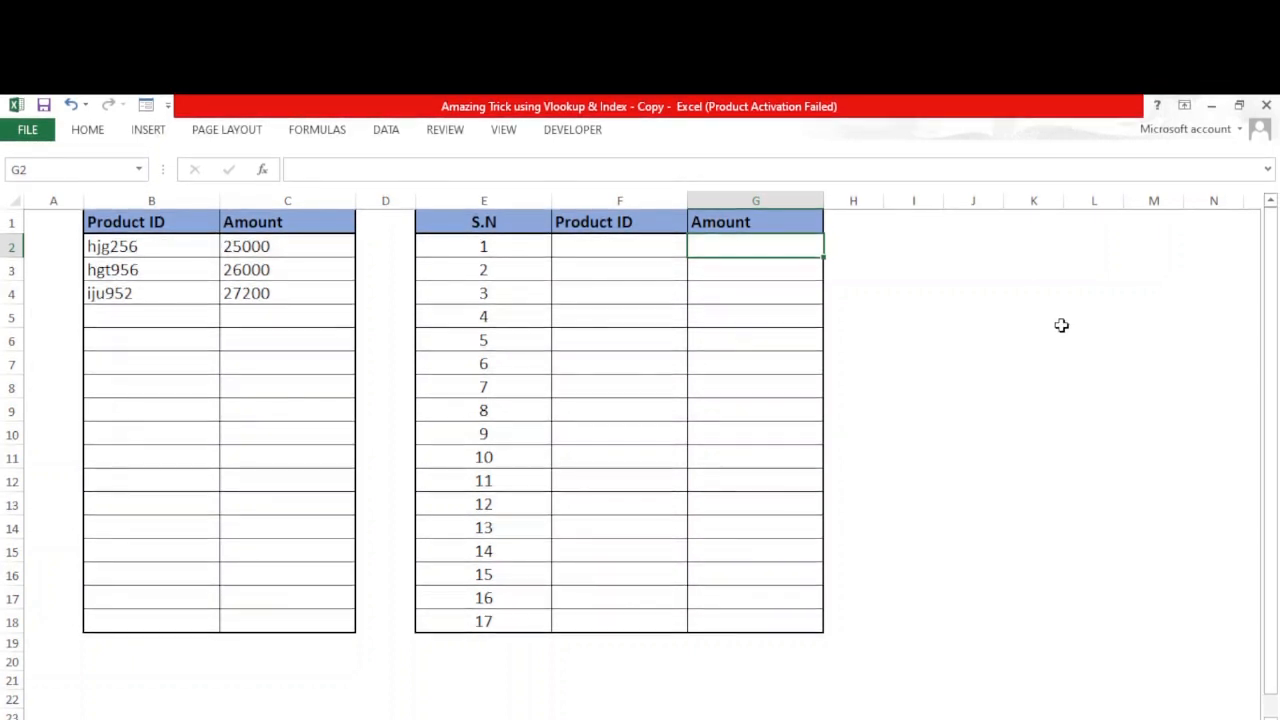
{"action": "type", "text": "=vl"}
{"action": "type", "text": "kkk"}
{"action": "key", "text": "Tab"}
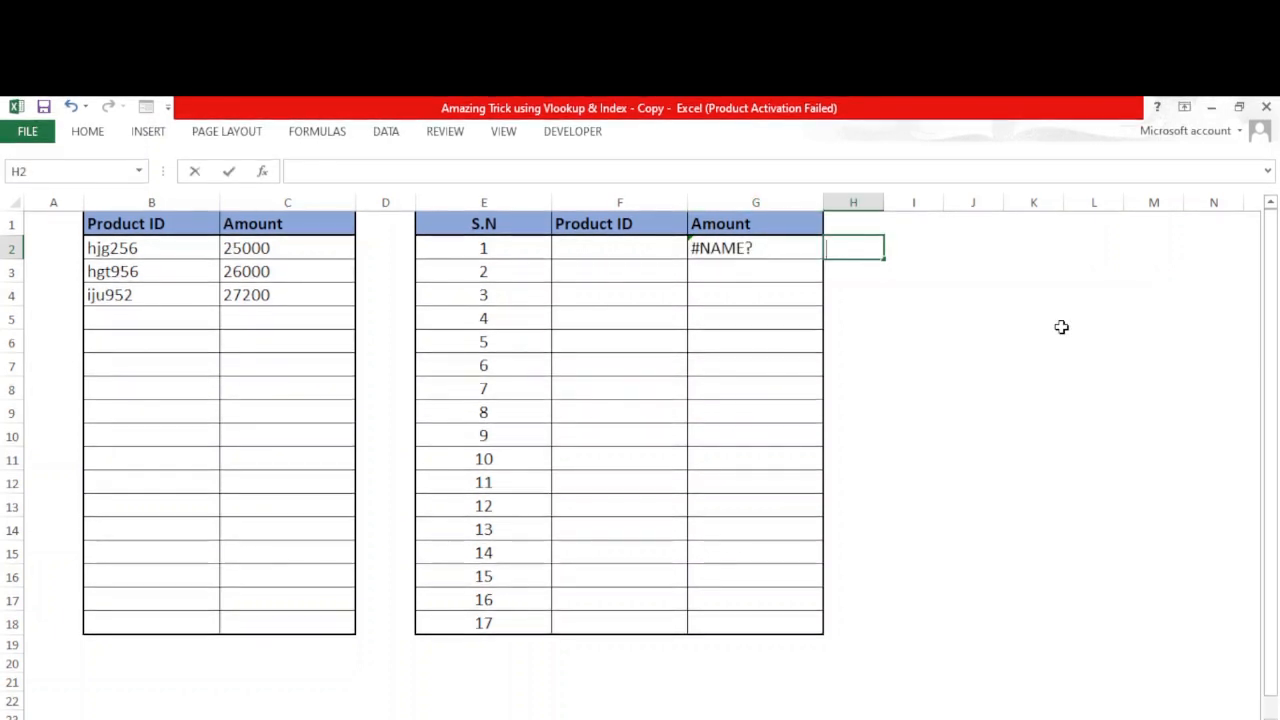
{"action": "key", "text": "Escape"}
{"action": "key", "text": "Left"}
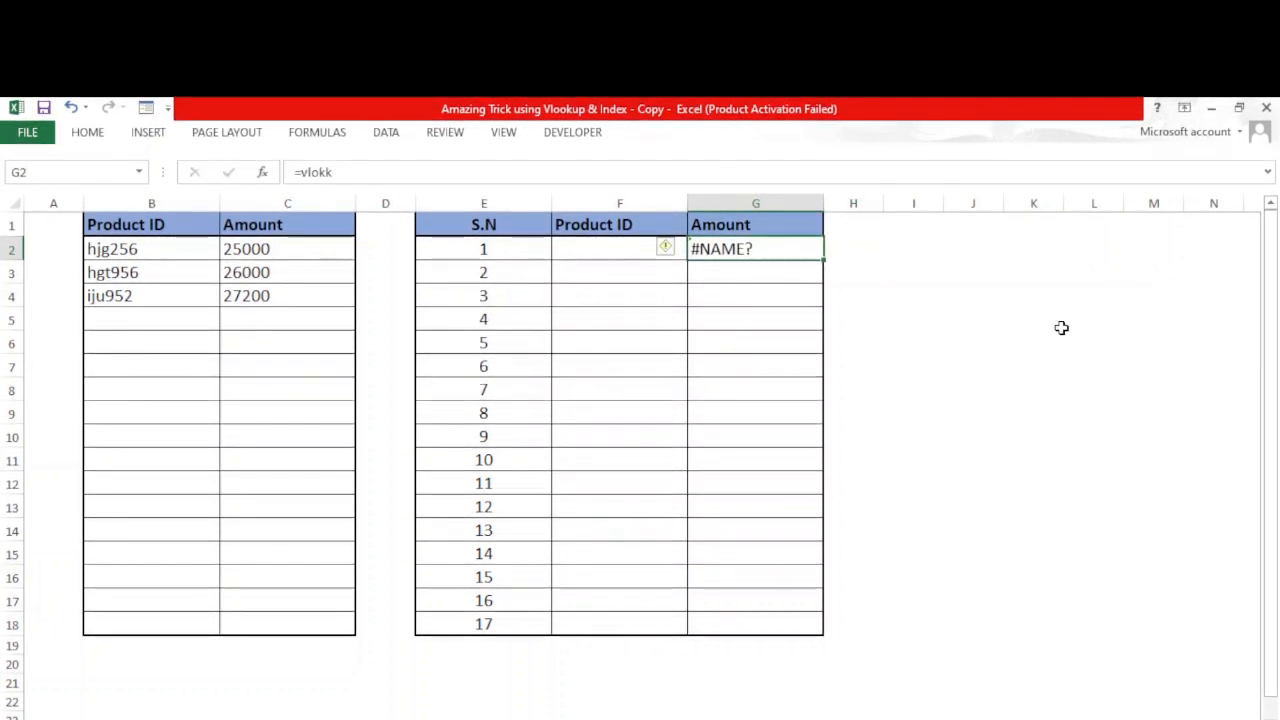
{"action": "type", "text": "=vlok"}
{"action": "key", "text": "Tab"}
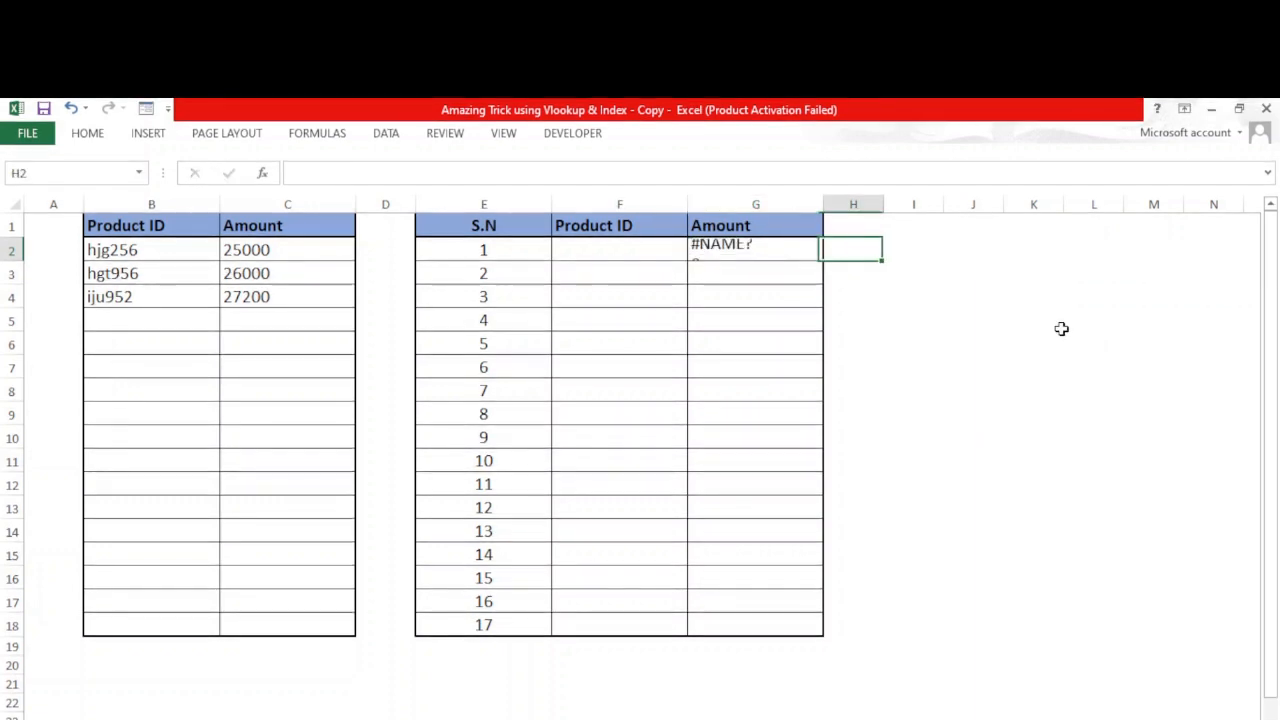
{"action": "key", "text": "Left"}
Start a VLOOKUP formula in Amount cell G2 with LARGE(C:C,E2) as its lookup value
{"action": "type", "text": "=vlo"}
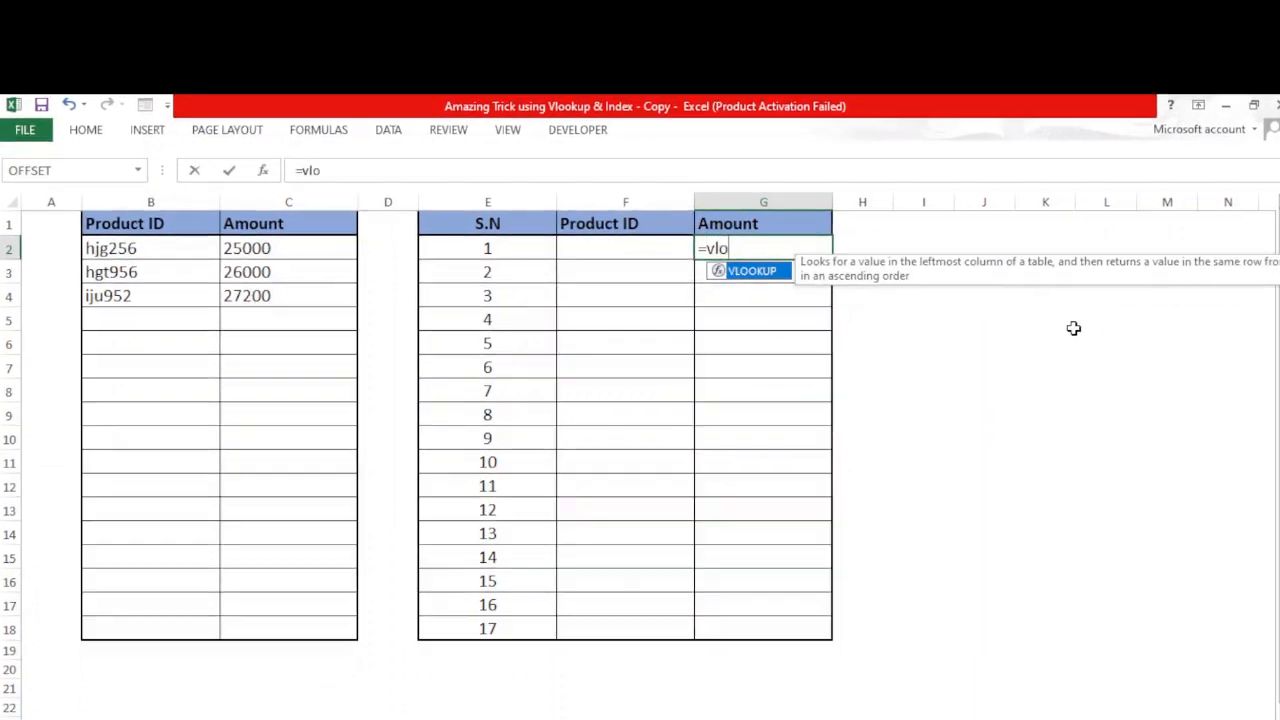
{"action": "type", "text": "o"}
{"action": "key", "text": "Tab"}
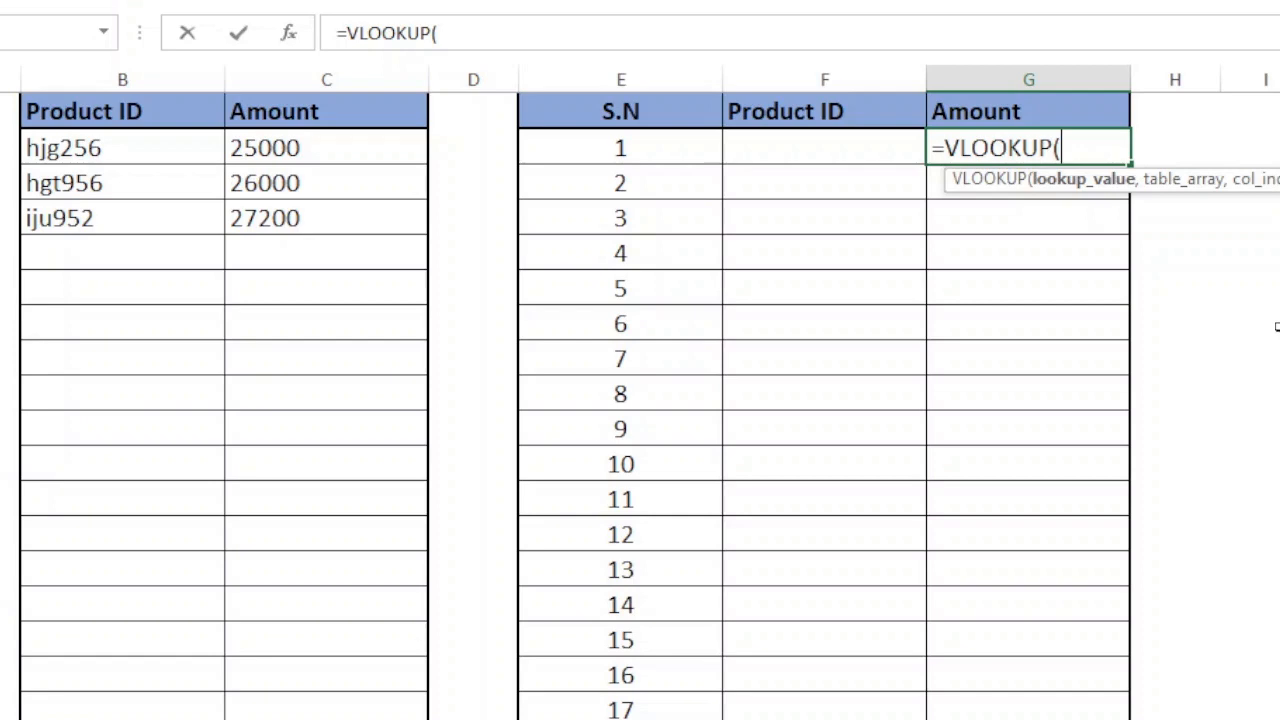
{"action": "type", "text": "large"}
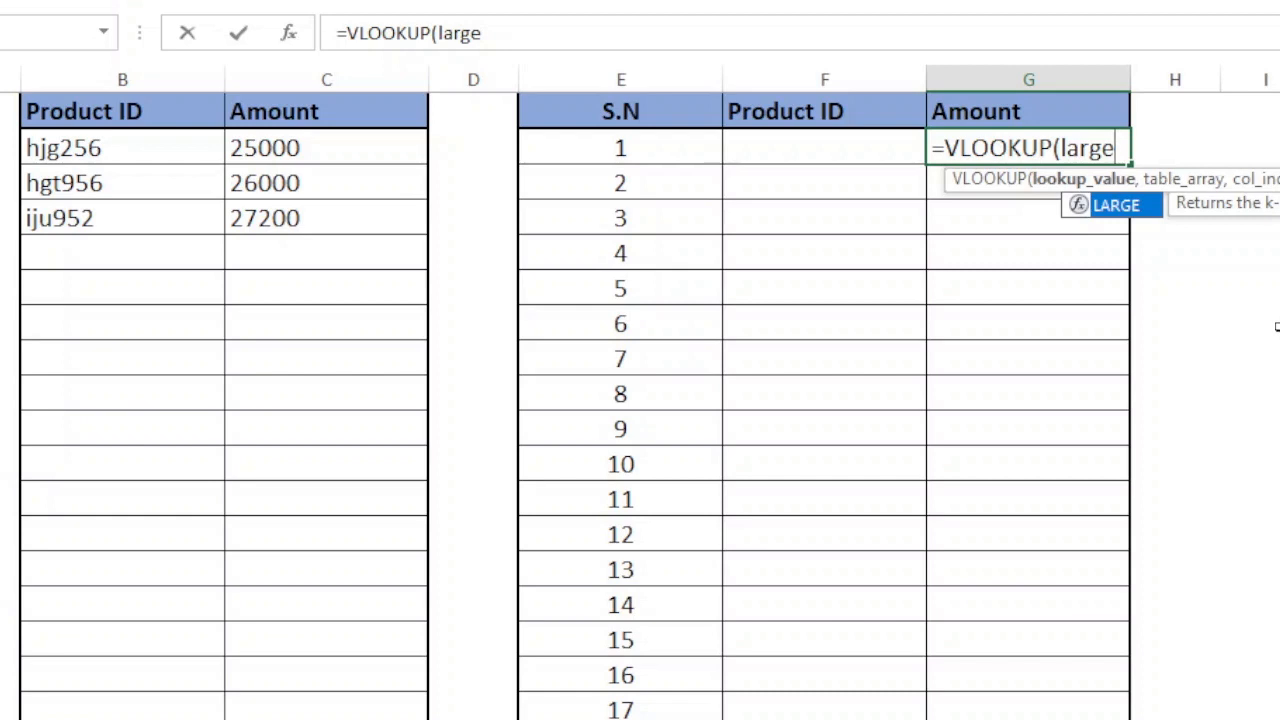
{"action": "key", "text": "Tab"}
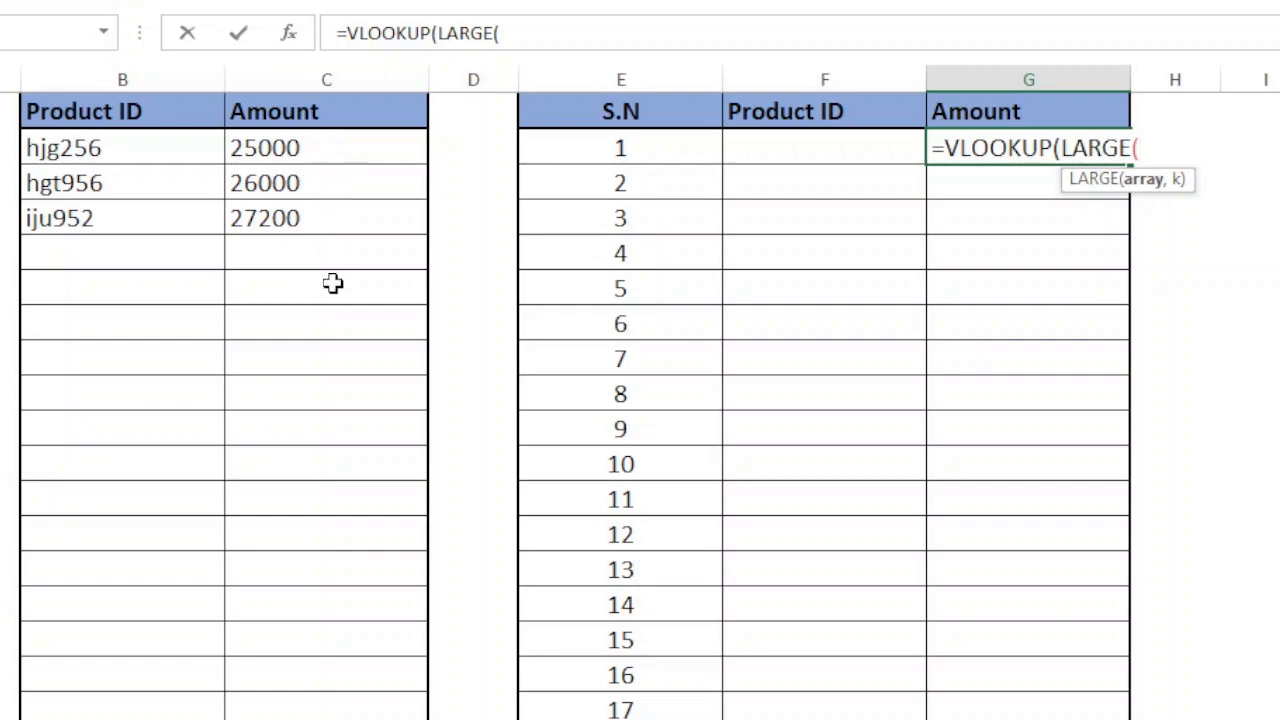
{"action": "left_click", "coordinate": [314, 82]}
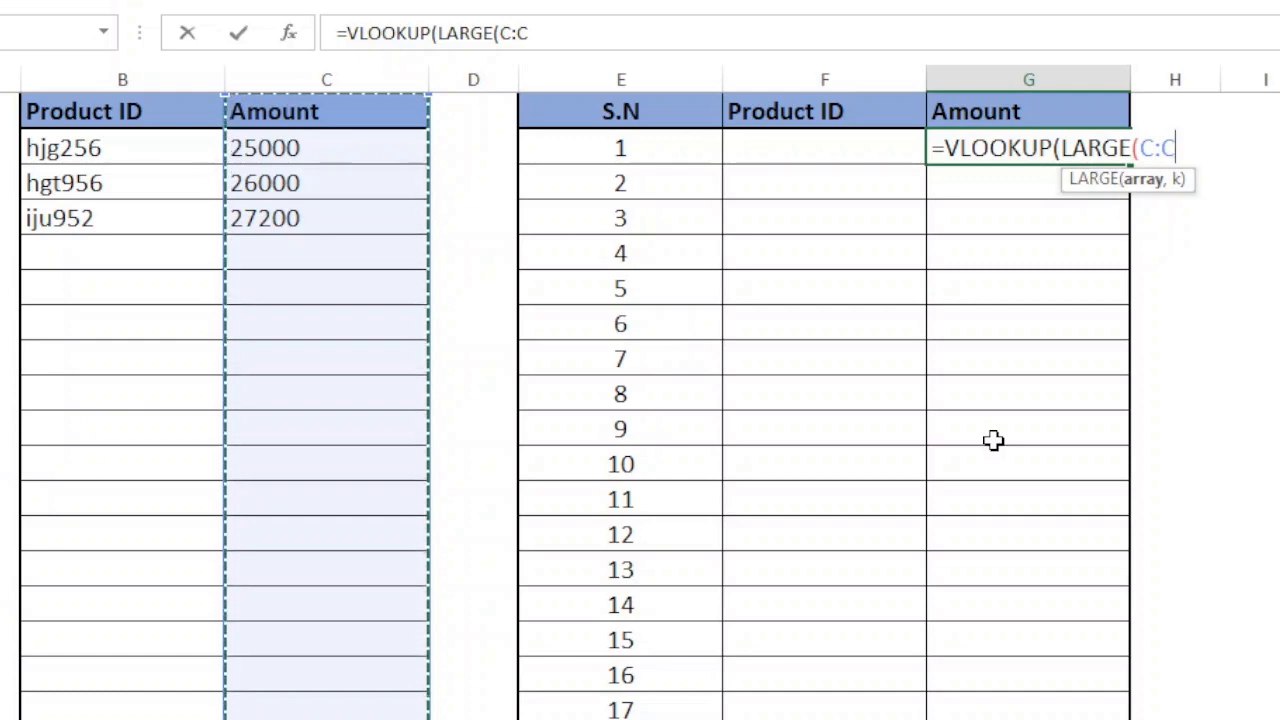
{"action": "type", "text": ","}
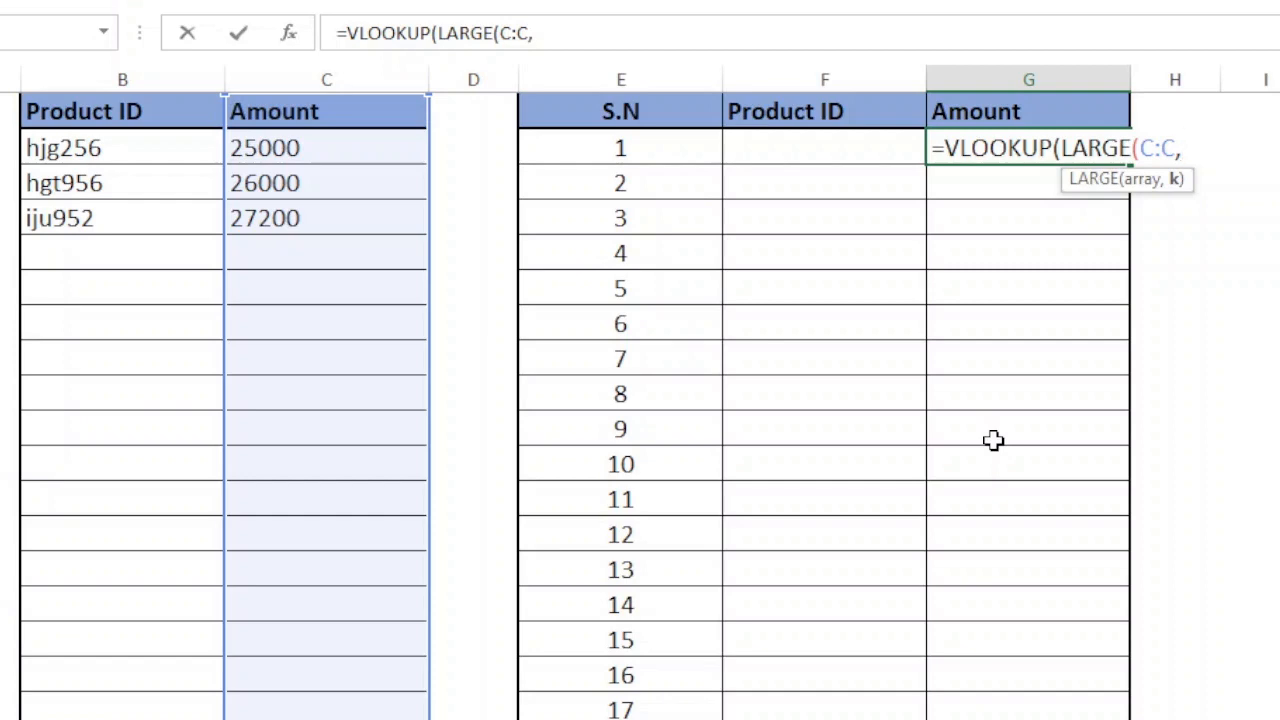
{"action": "left_click", "coordinate": [667, 148]}
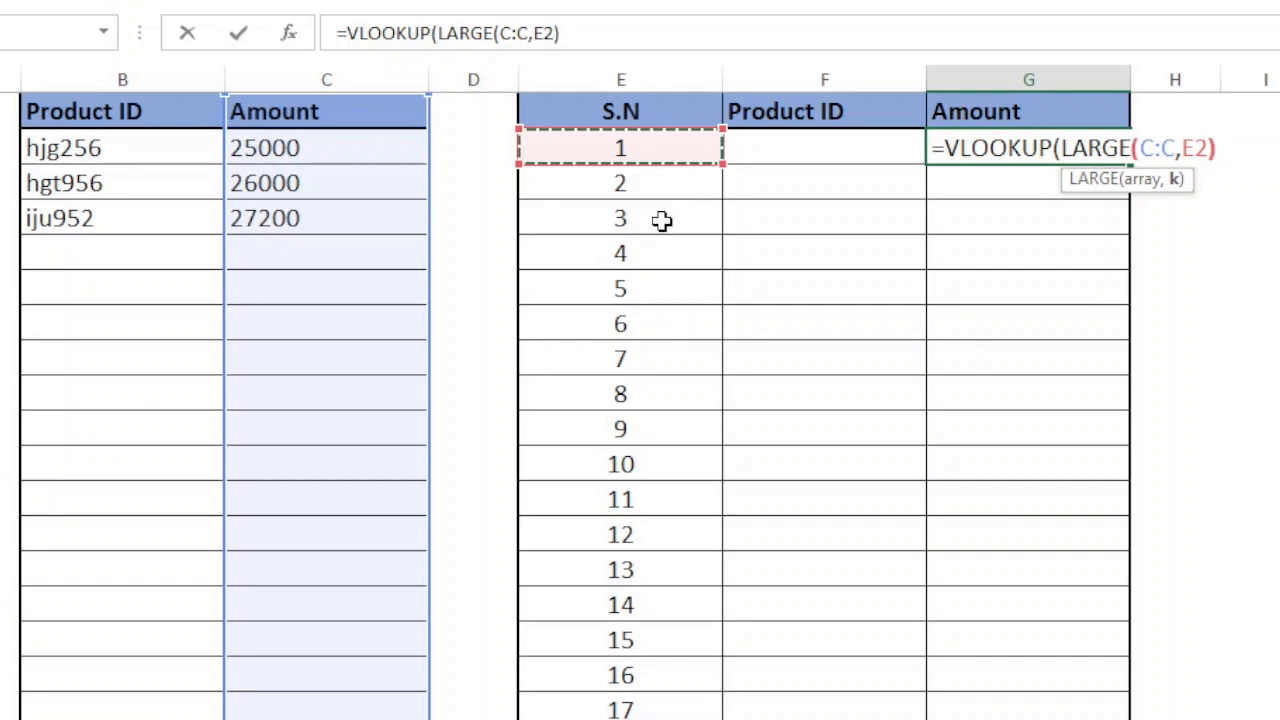
{"action": "type", "text": ")"}
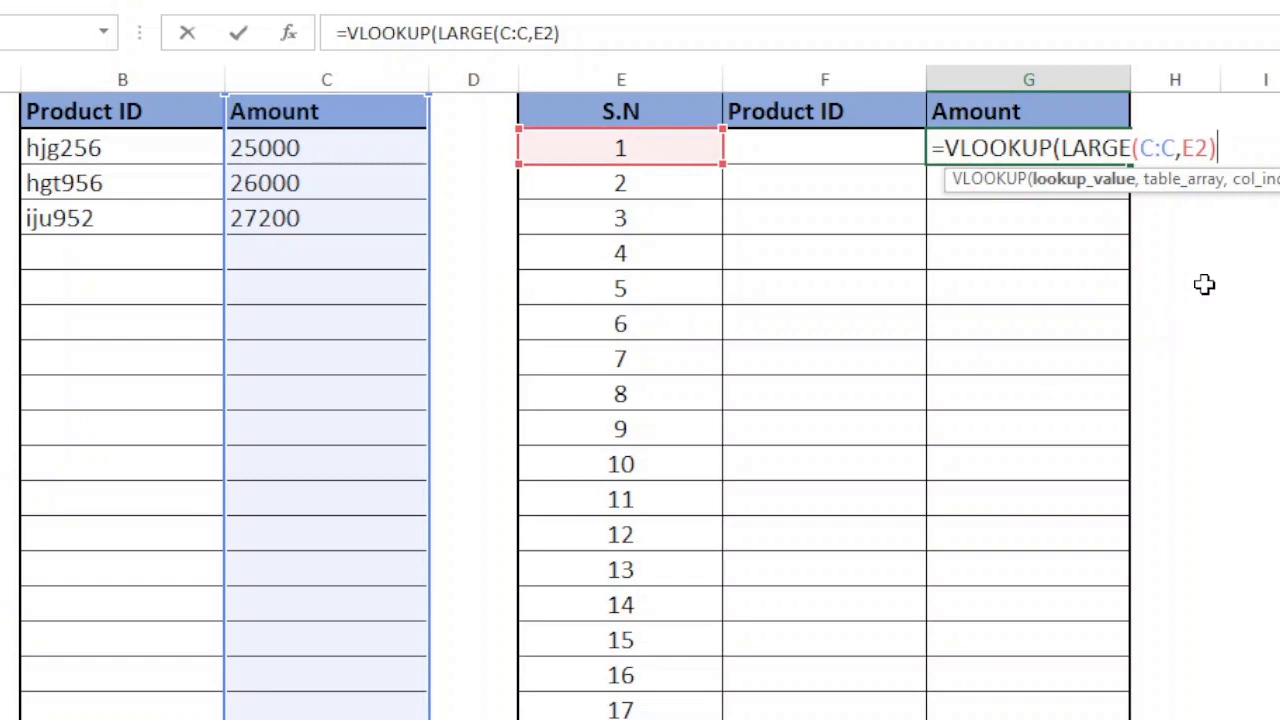
Evaluate the LARGE lookup value inside the G2 formula, and restore the original LARGE(C:C,E2) expression
{"action": "left_click", "coordinate": [1094, 188]}
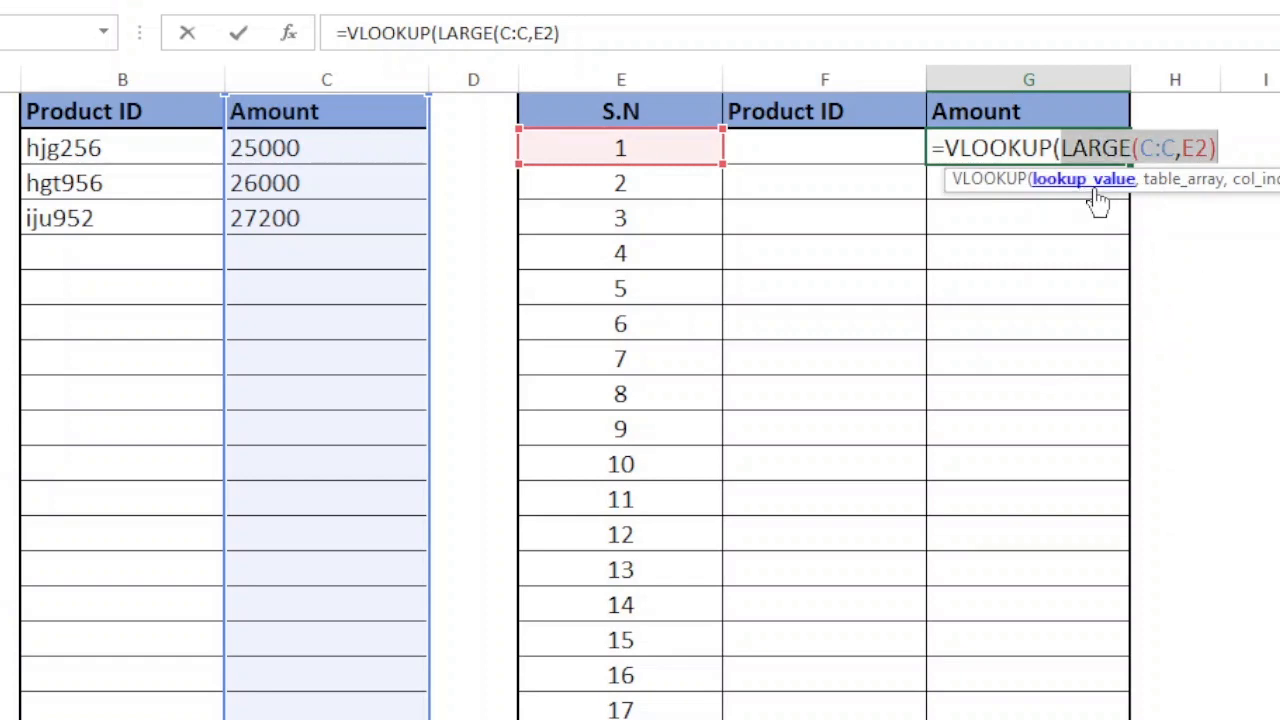
{"action": "key", "text": "F9"}
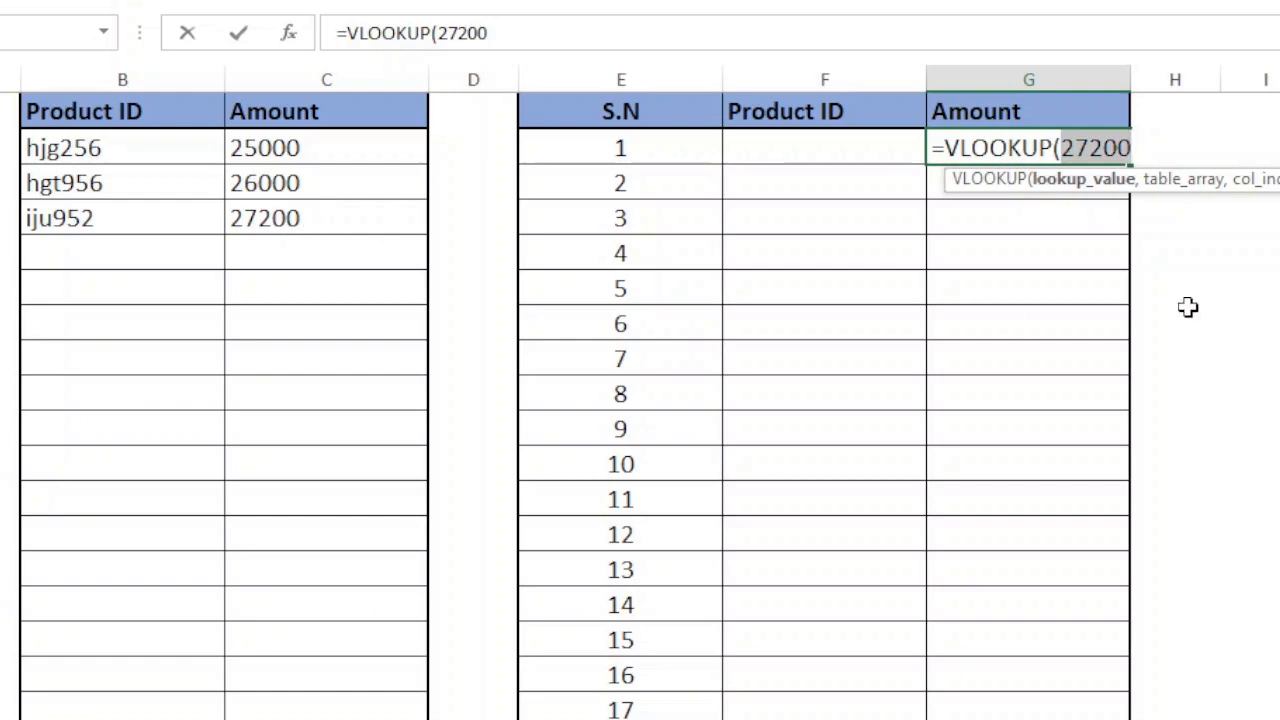
{"action": "key", "text": "ctrl+z"}
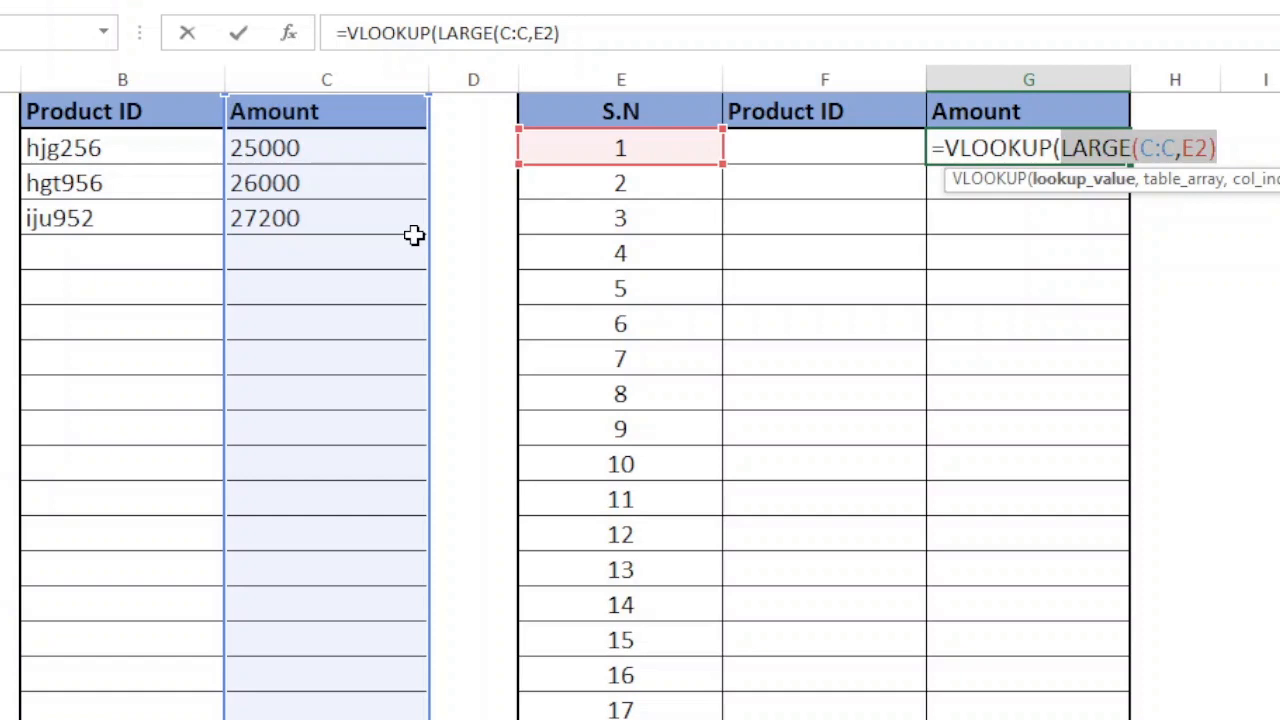
{"action": "left_click", "coordinate": [1248, 148]}
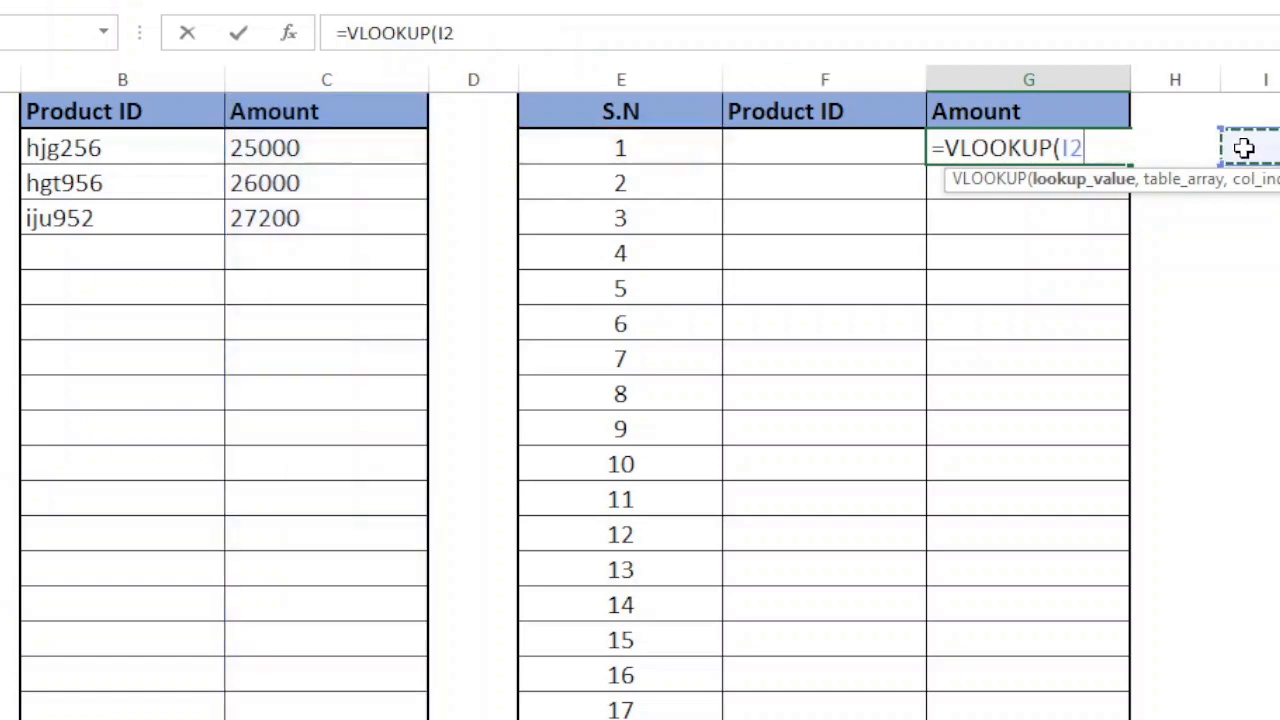
{"action": "key", "text": "ctrl+z"}
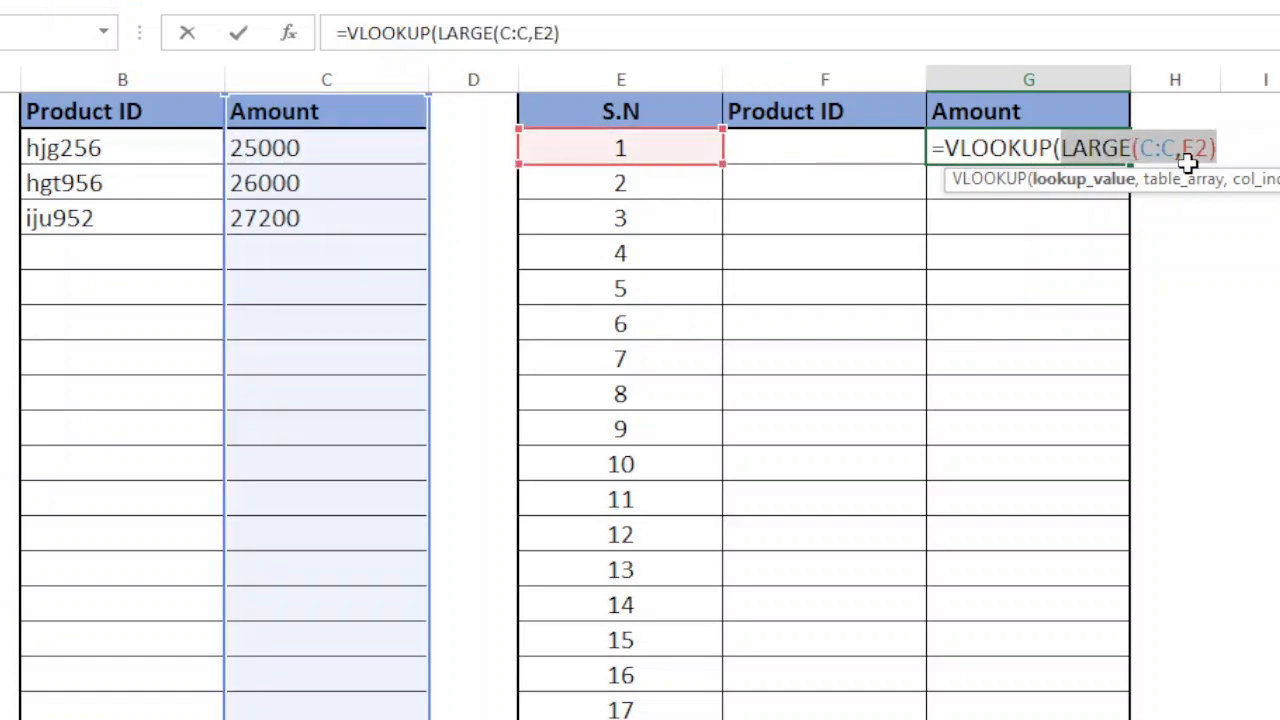
{"action": "left_click", "coordinate": [1232, 148]}
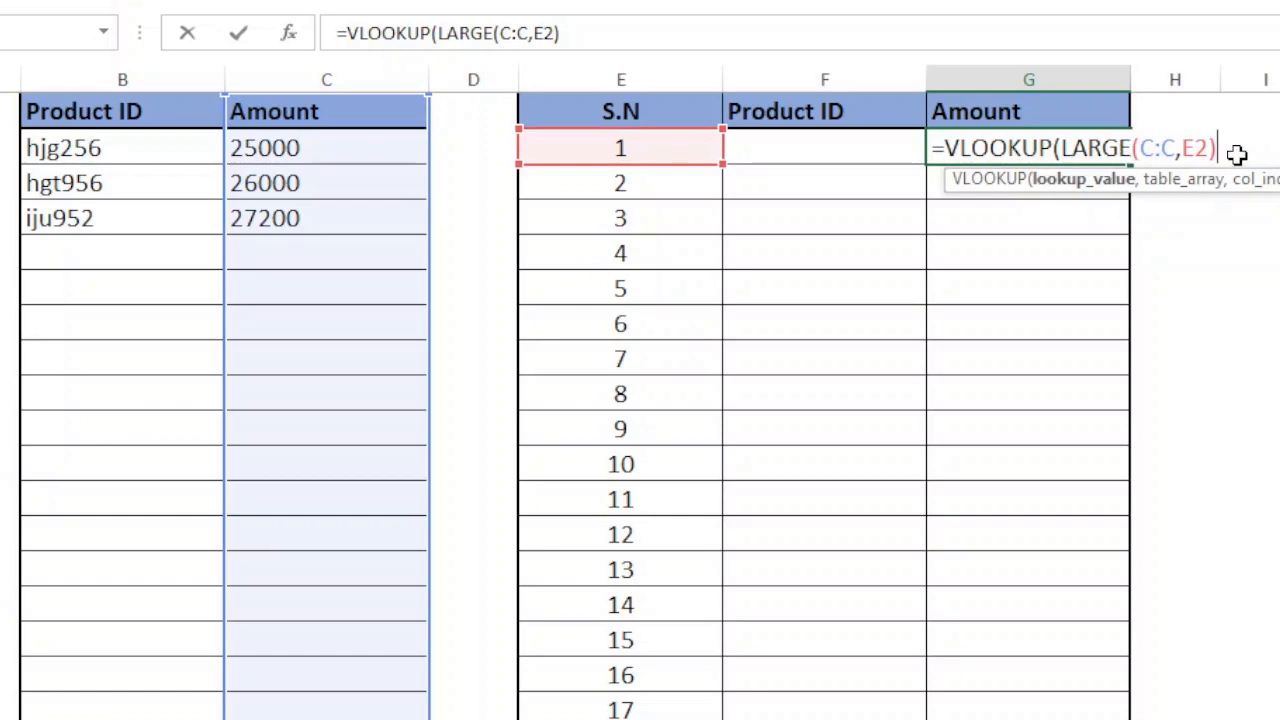
Complete the G2 VLOOKUP with column C:C as table array, column index 1 and exact match 0
{"action": "type", "text": ","}
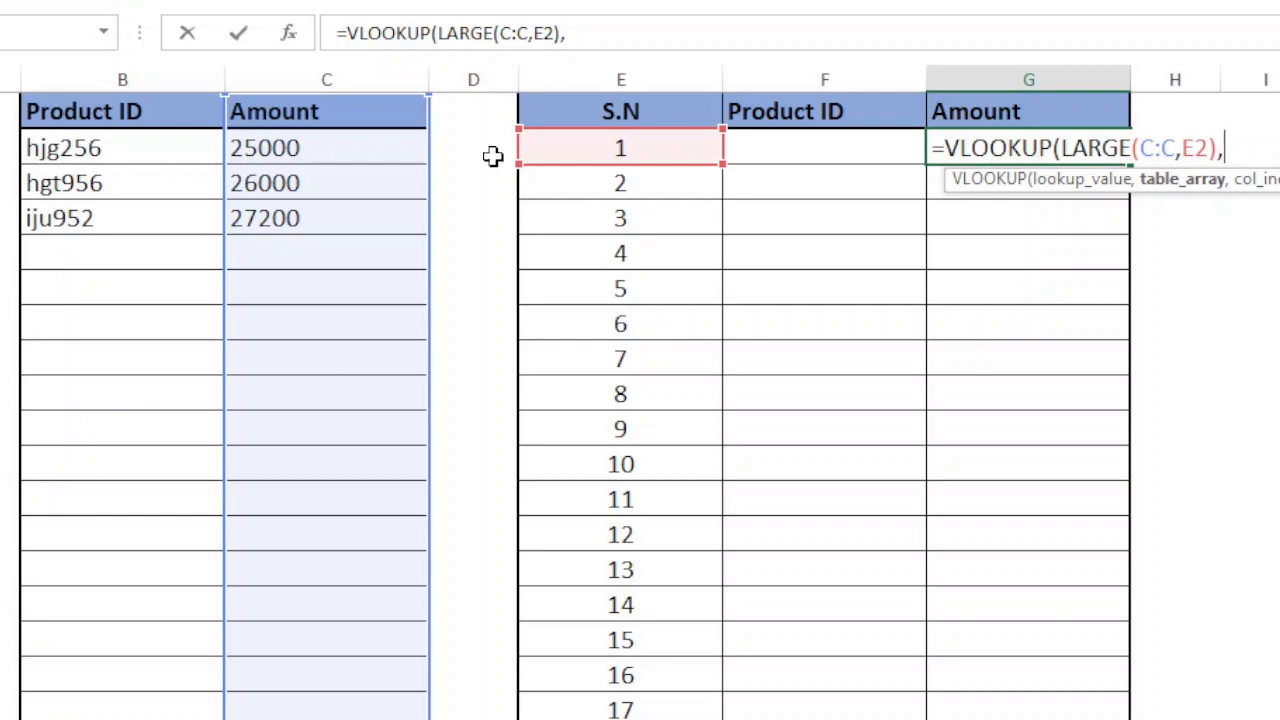
{"action": "left_click", "coordinate": [329, 77]}
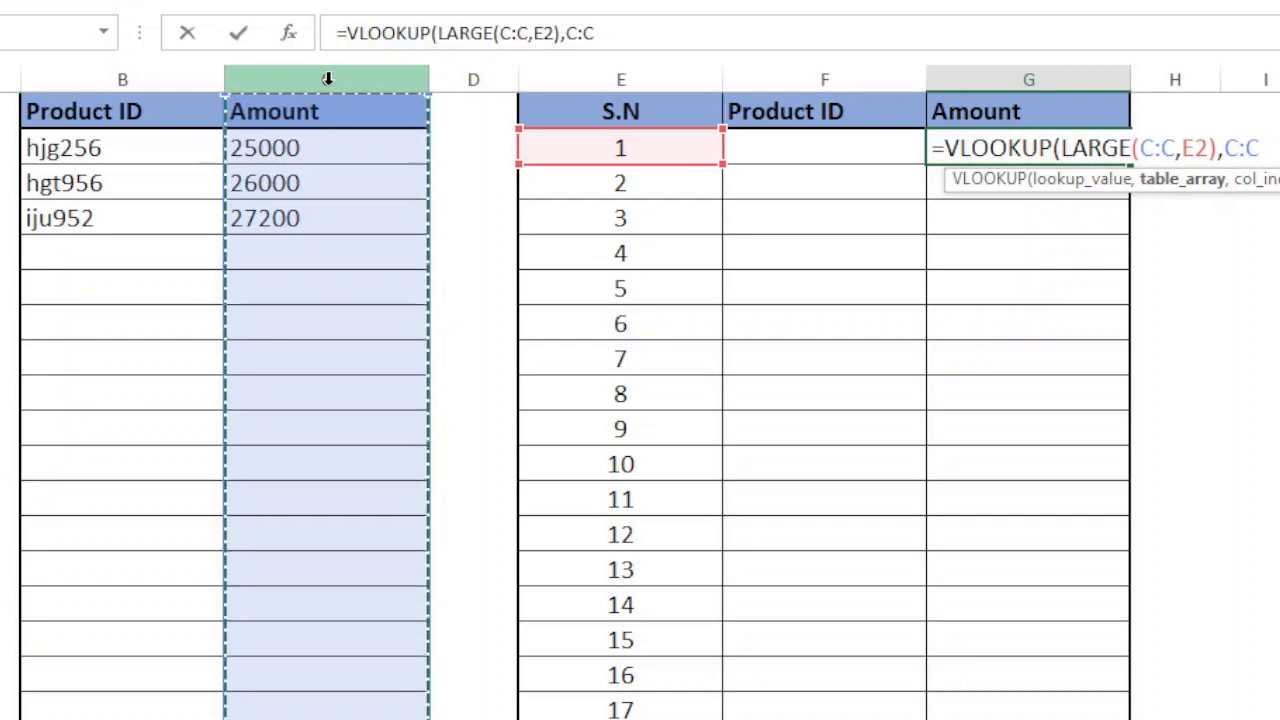
{"action": "type", "text": ","}
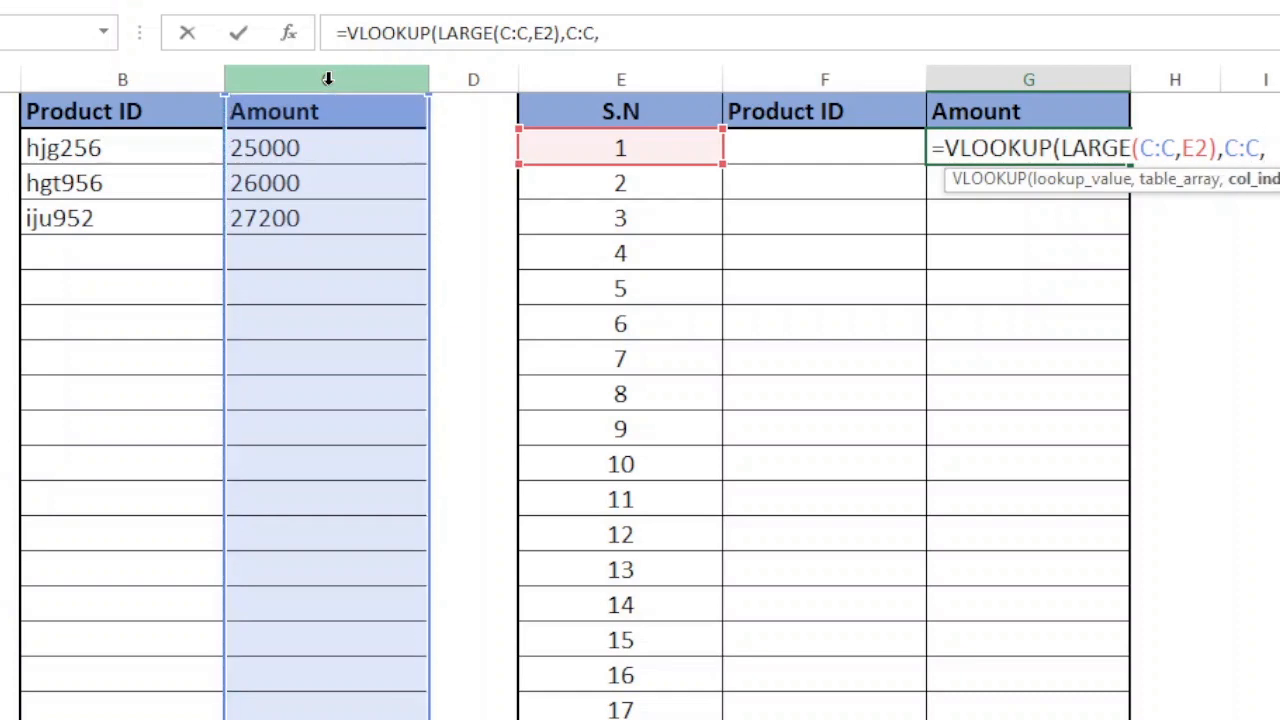
{"action": "type", "text": "1"}
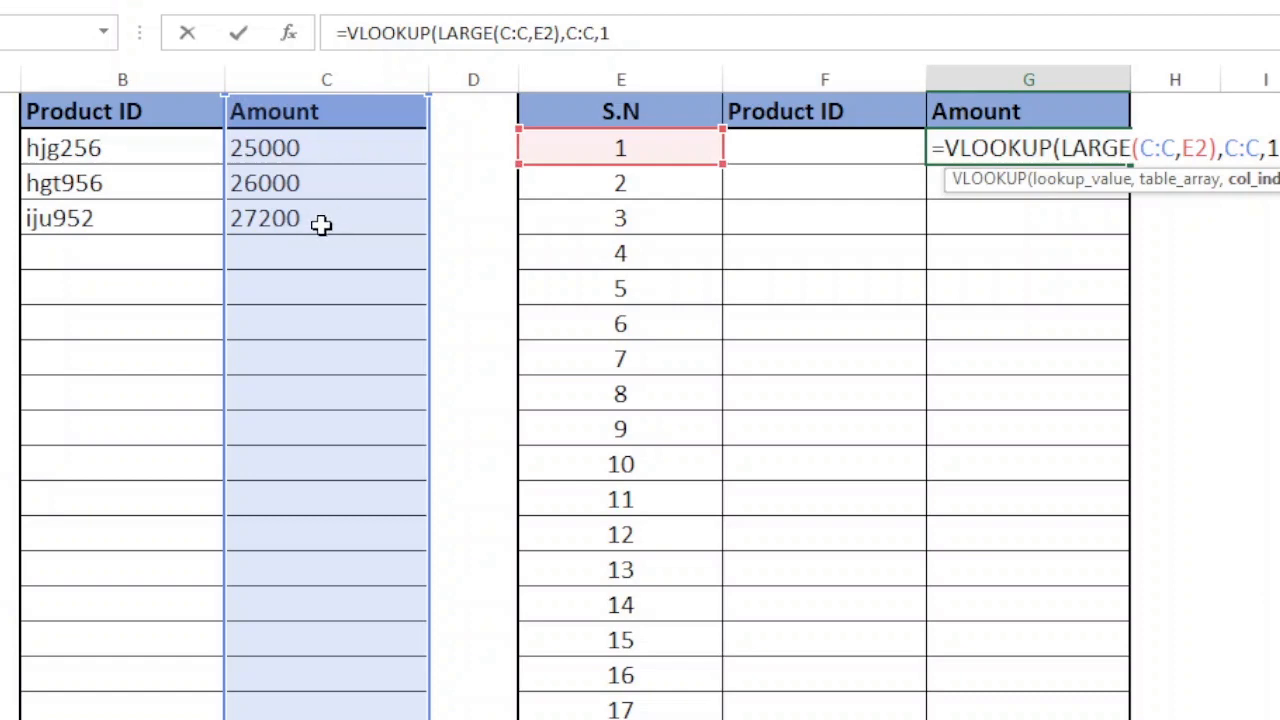
{"action": "type", "text": ","}
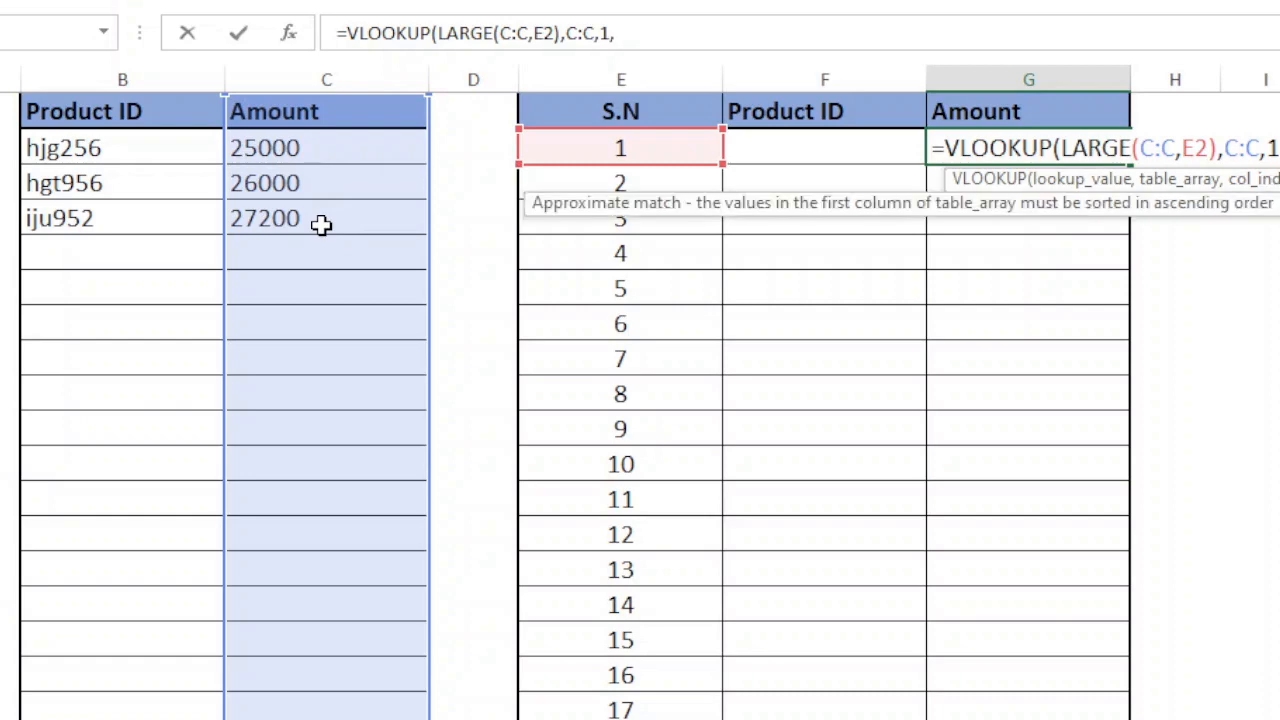
{"action": "type", "text": "0)"}
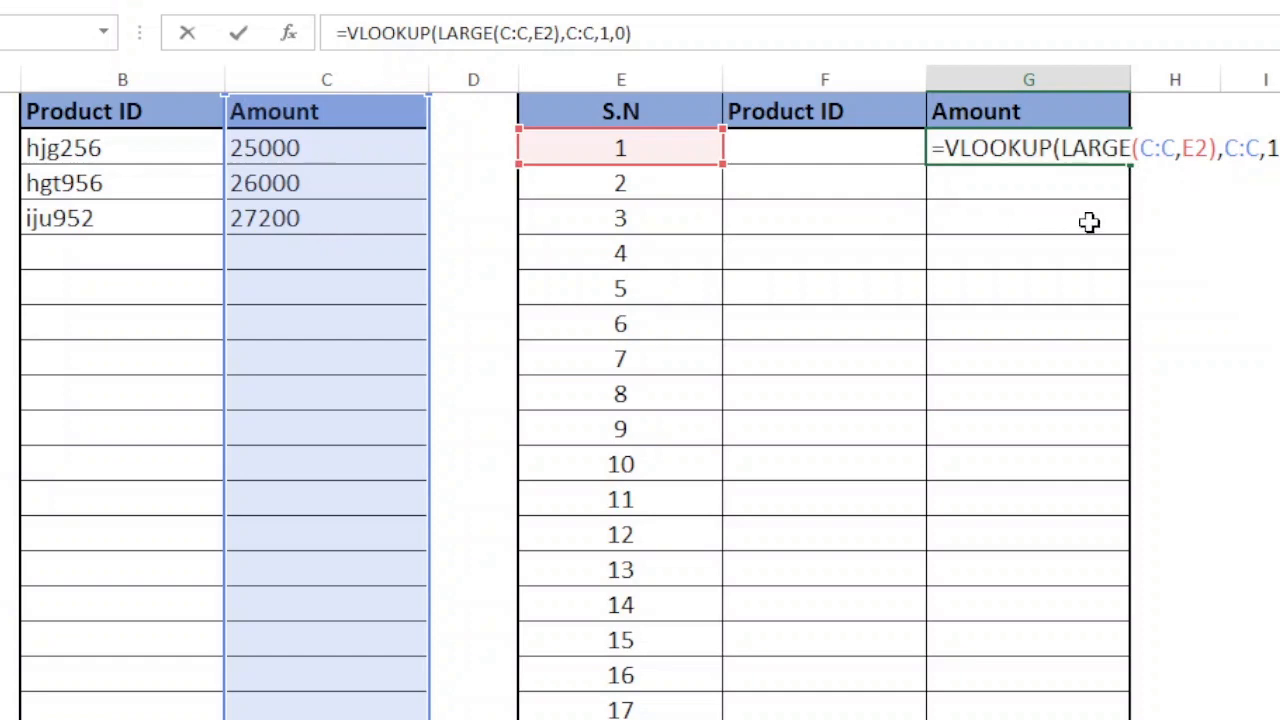
{"action": "key", "text": "Return"}
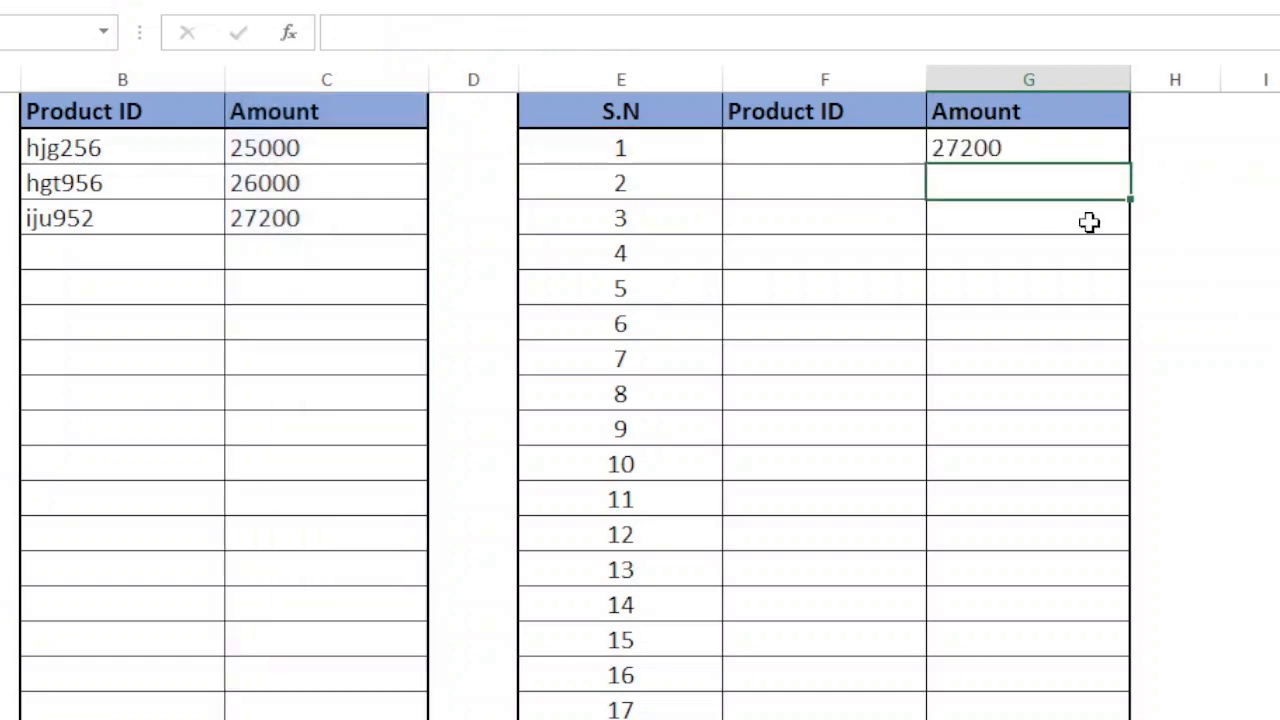
Fill the VLOOKUP formula from G2 through G4 for the first three serial numbers
{"action": "left_click", "coordinate": [1056, 145]}
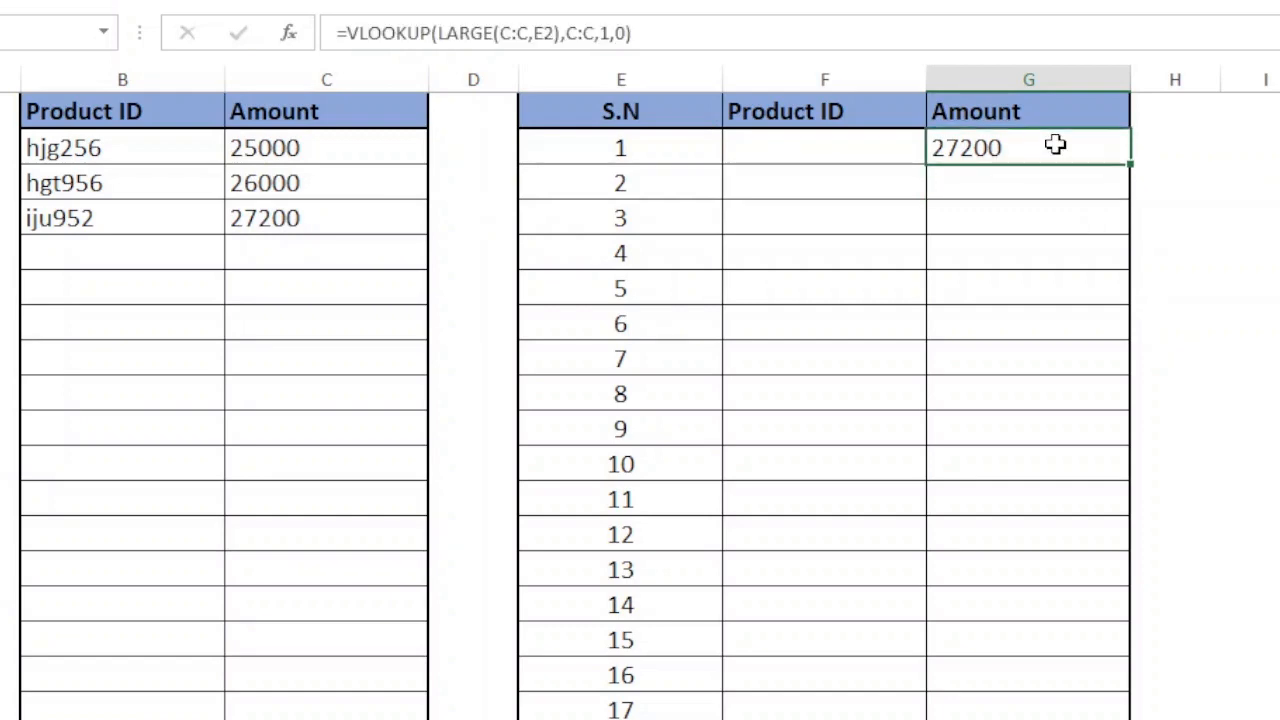
{"action": "key", "text": "shift+Down"}
{"action": "key", "text": "shift+Down"}
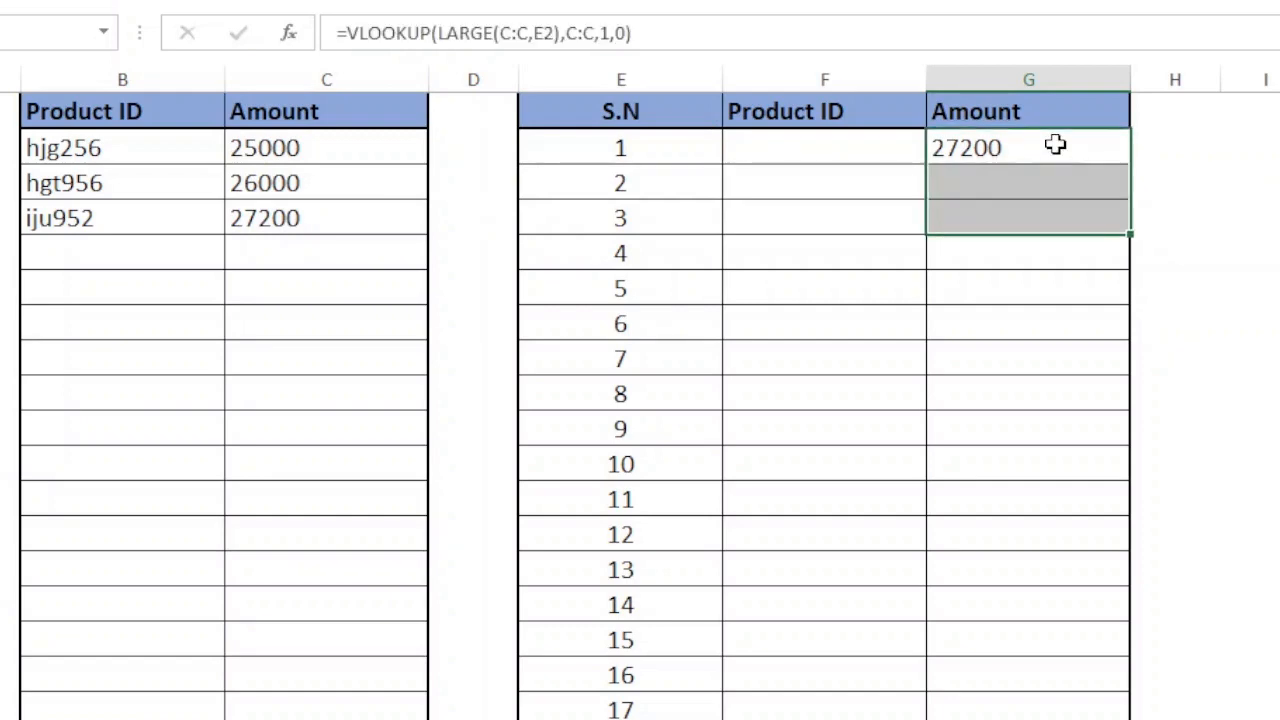
{"action": "key", "text": "F2"}
{"action": "key", "text": "ctrl+Return"}
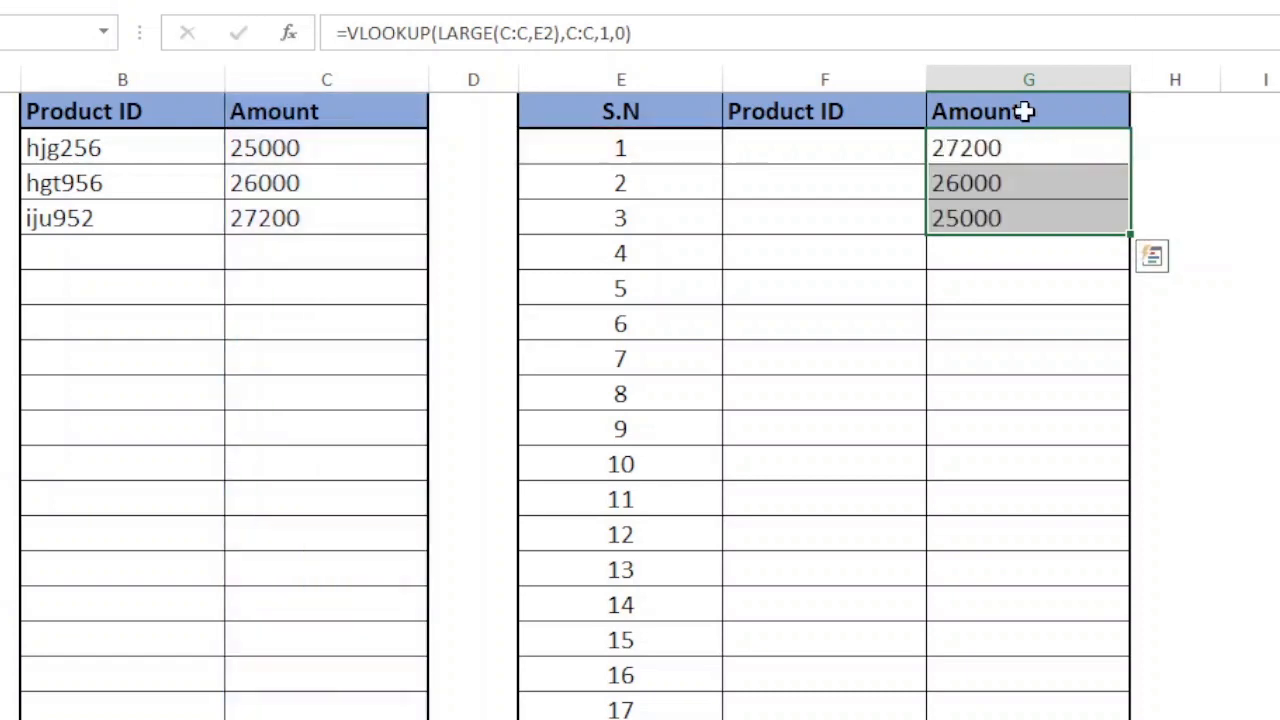
Inspect the filled formulas in G3 and G4 to check which serial number cell each one references
{"action": "left_click", "coordinate": [1037, 191]}
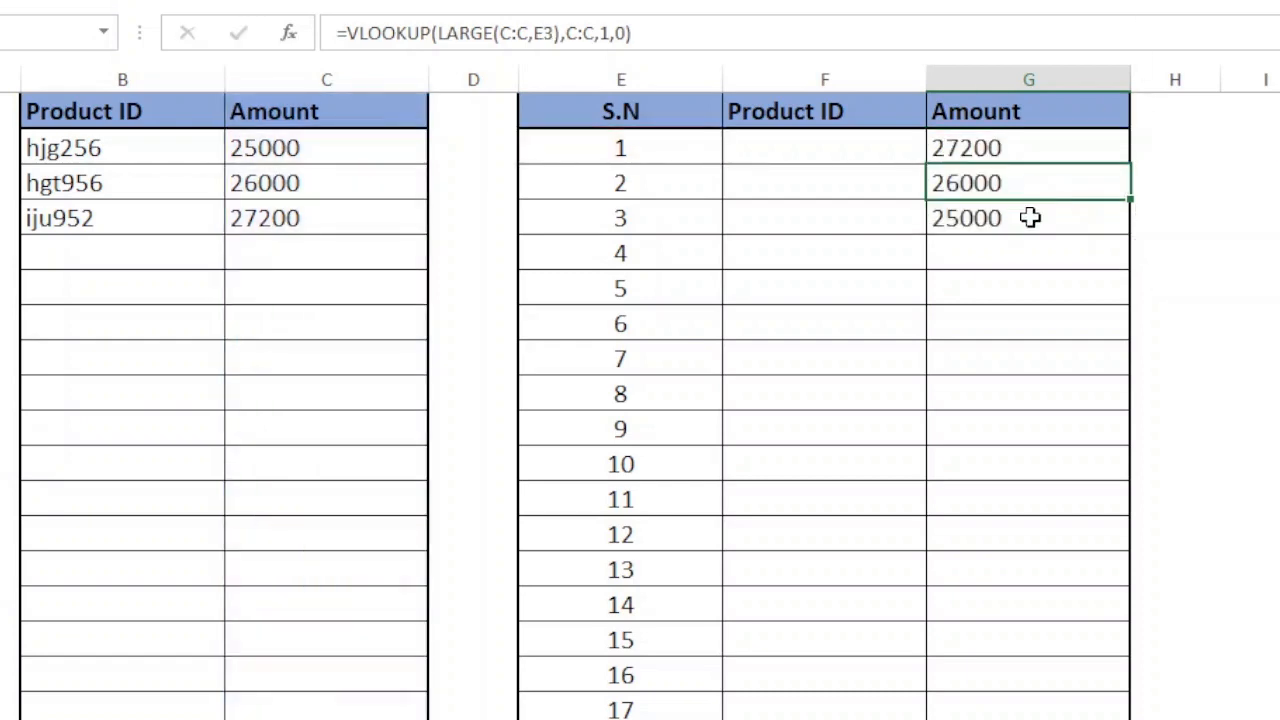
{"action": "left_click", "coordinate": [1025, 219]}
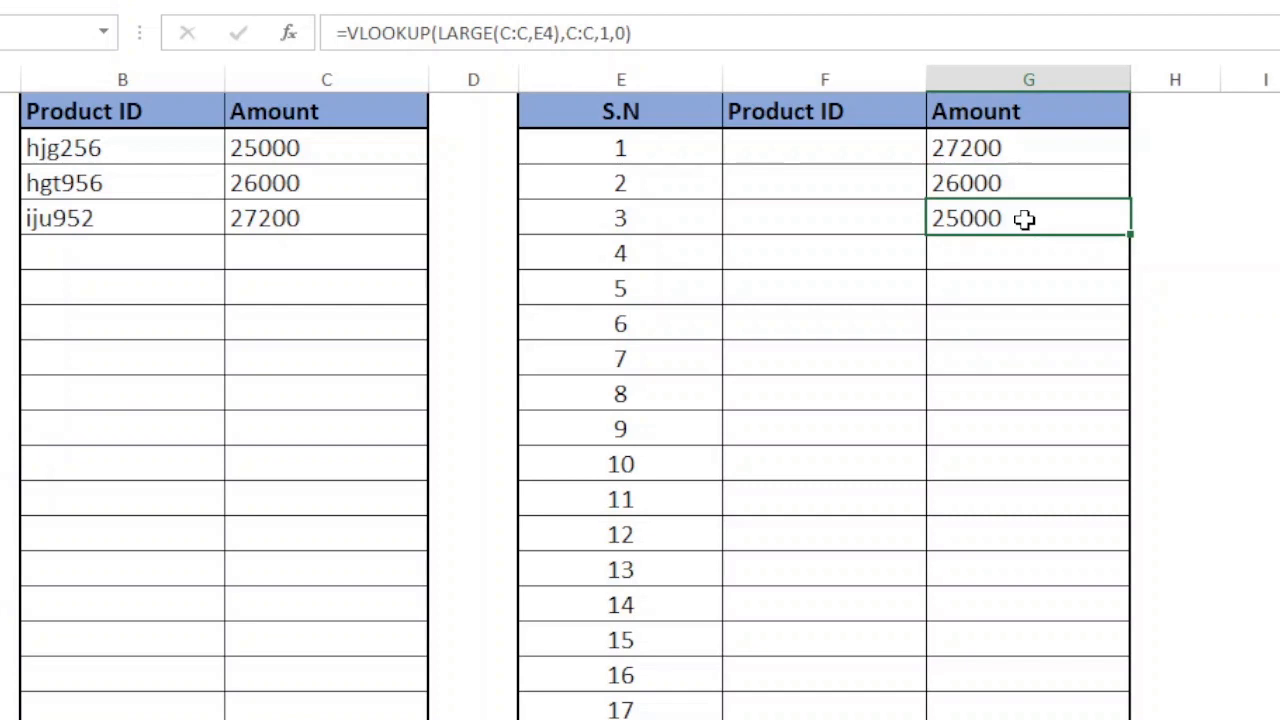
{"action": "double_click", "coordinate": [1025, 219]}
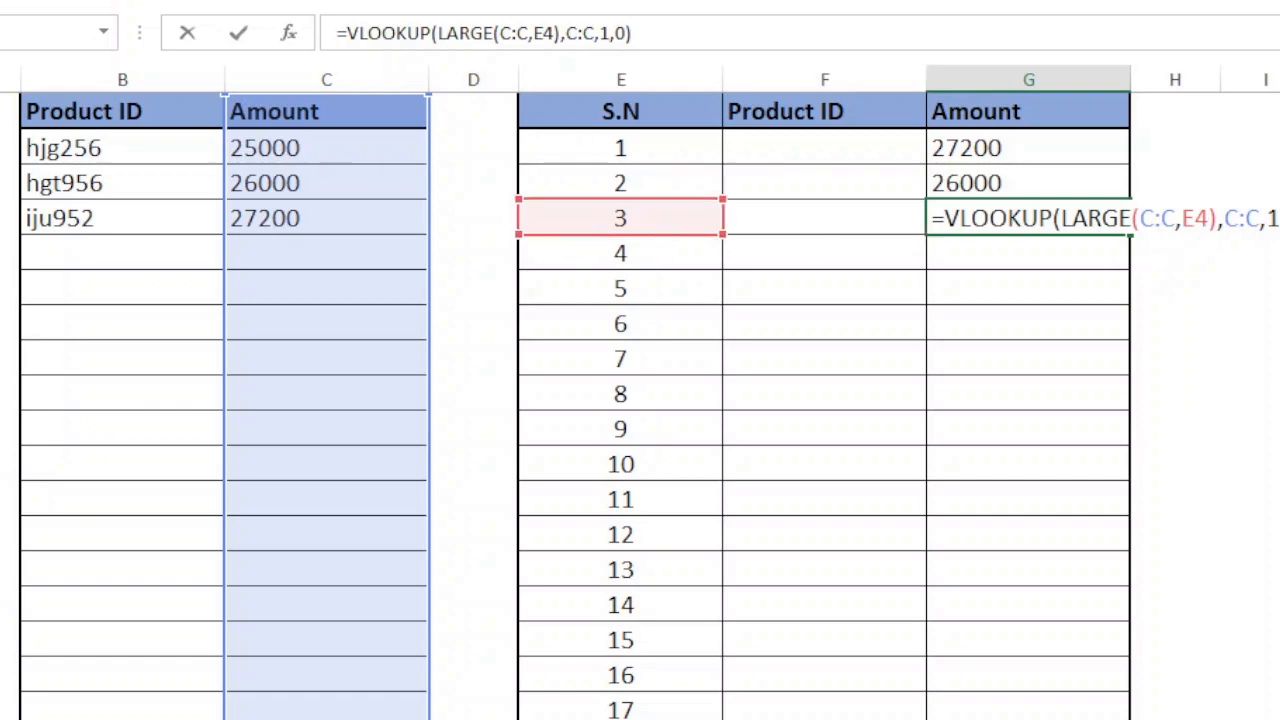
{"action": "key", "text": "Return"}
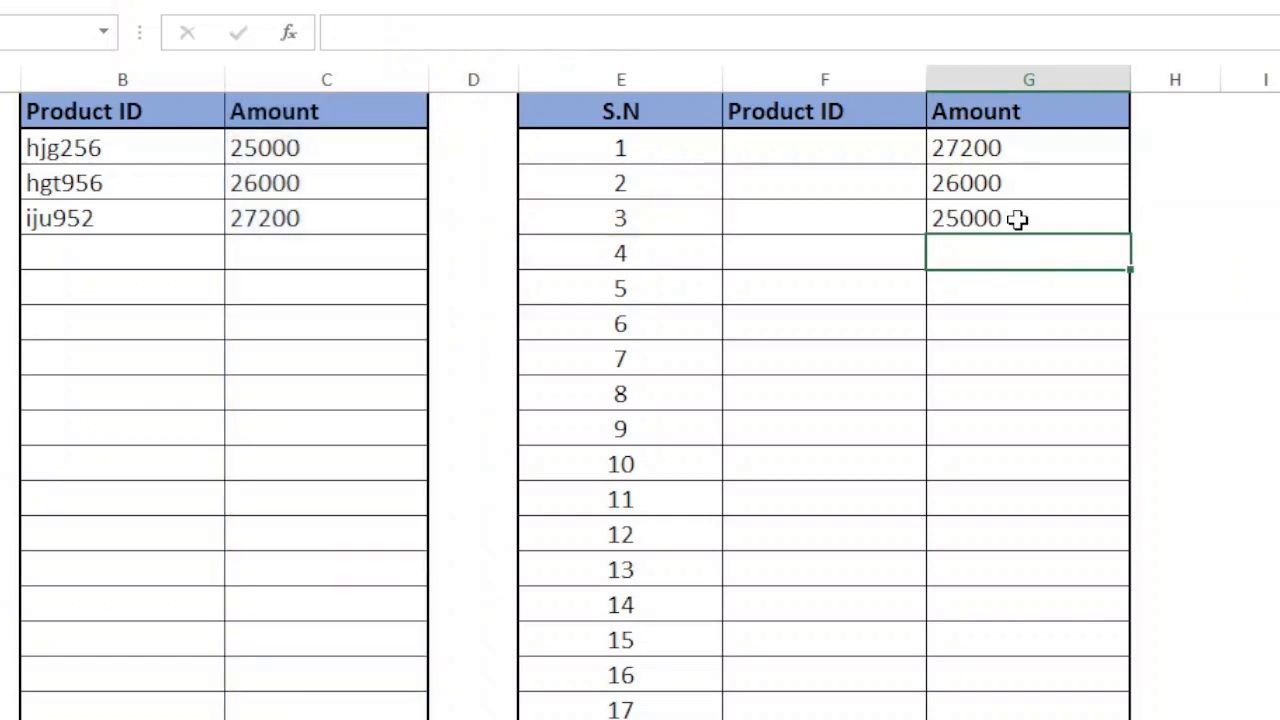
Fill the G2 VLOOKUP formula down the whole Amount column of the ranked table through serial number 17
{"action": "left_click_drag", "start_coordinate": [1034, 154], "coordinate": [1006, 719]}
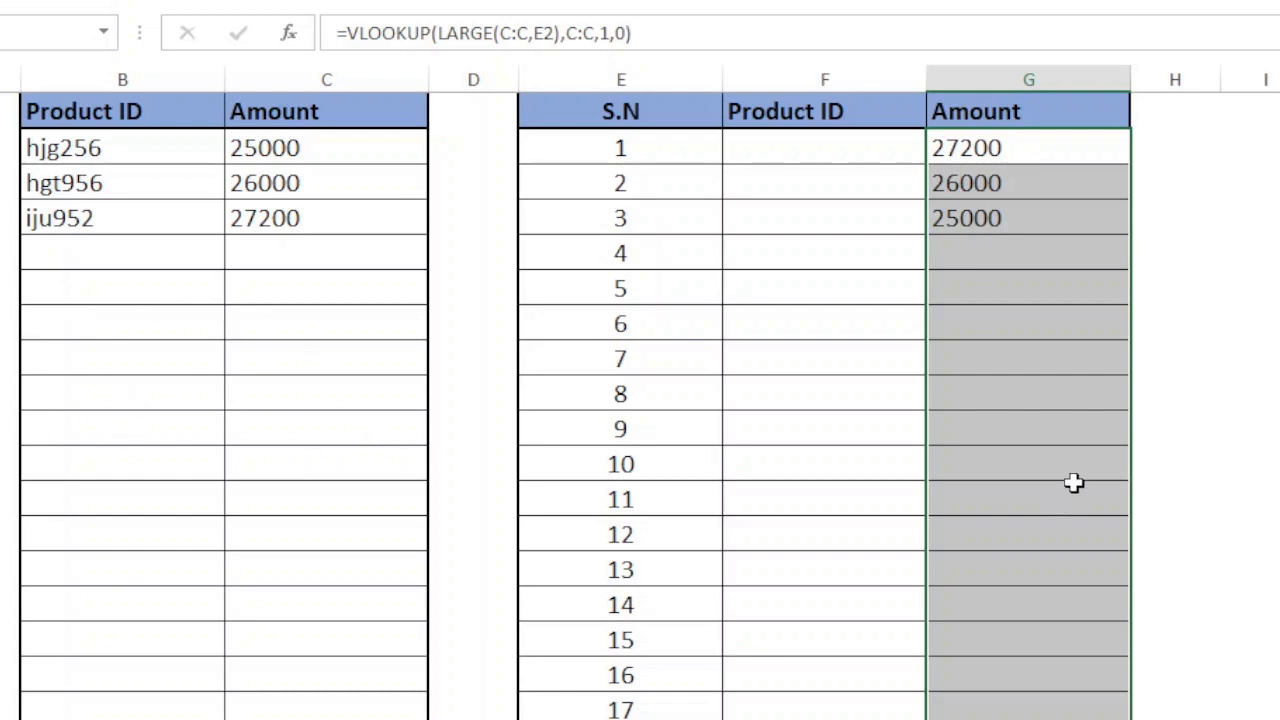
{"action": "key", "text": "F2"}
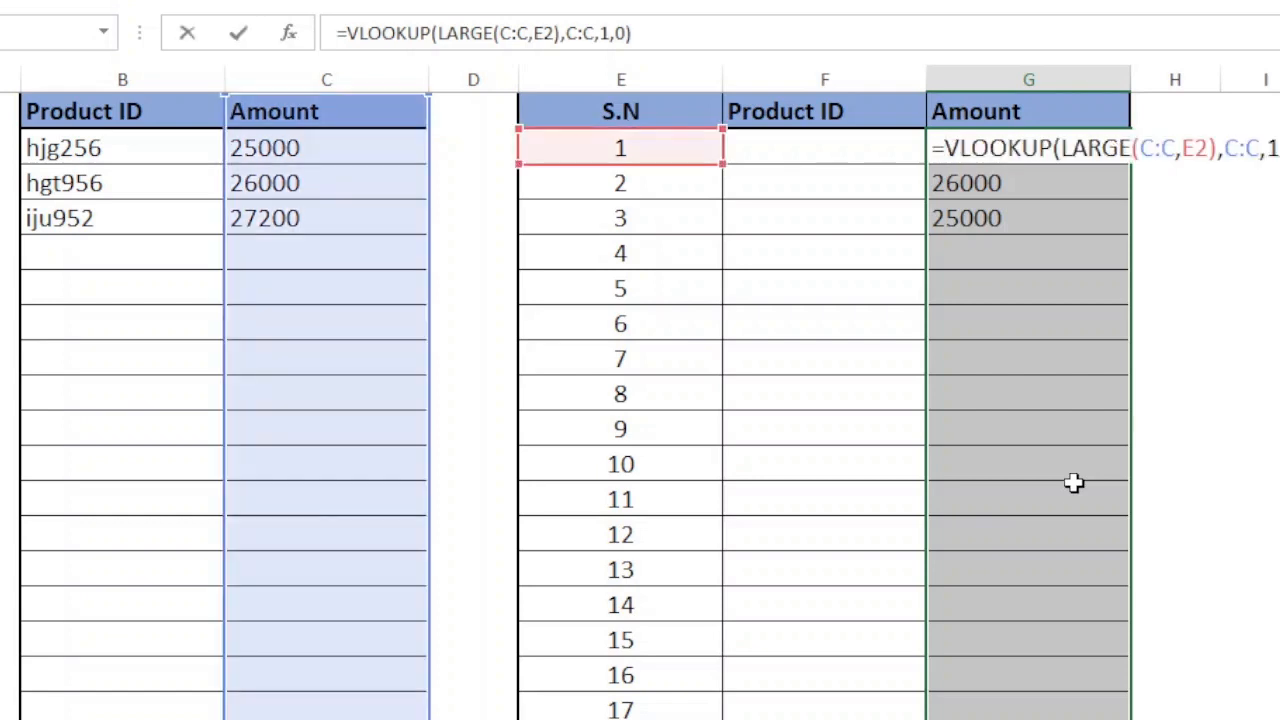
{"action": "key", "text": "ctrl+Return"}
Wrap the VLOOKUP formula in G2 in IFERROR with an empty string "" as the error value
{"action": "left_click", "coordinate": [985, 148]}
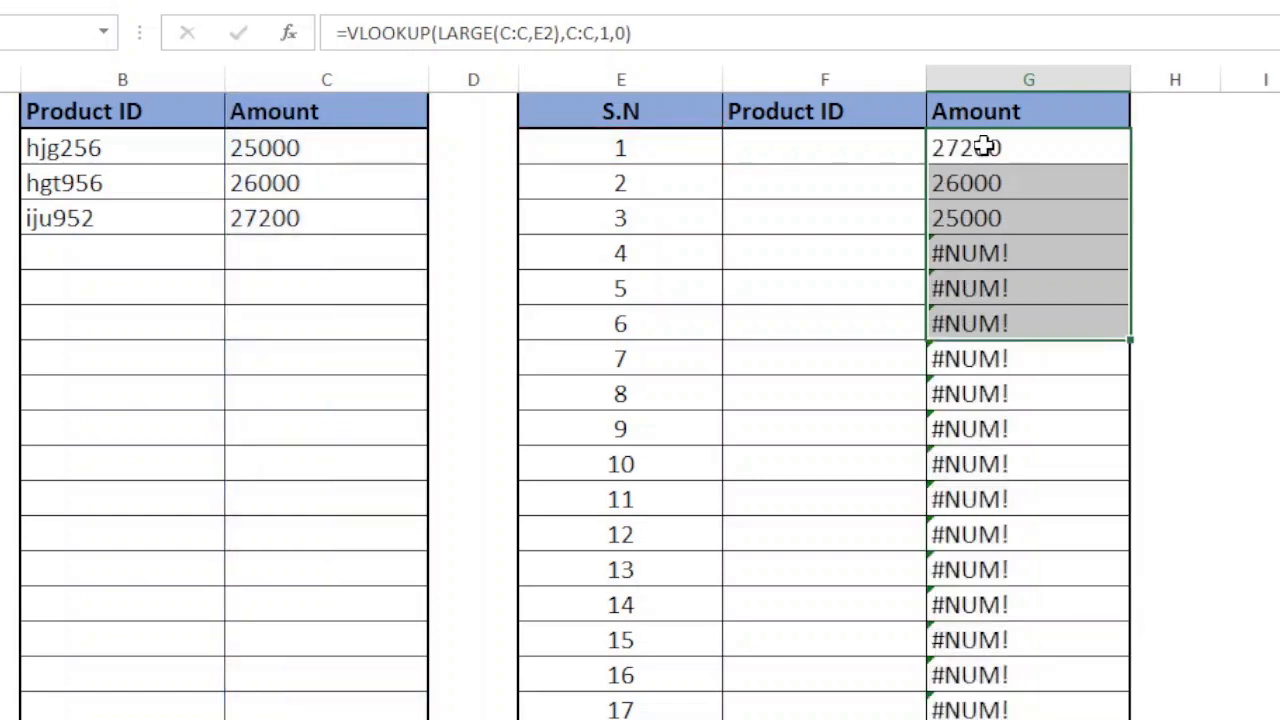
{"action": "key", "text": "F2"}
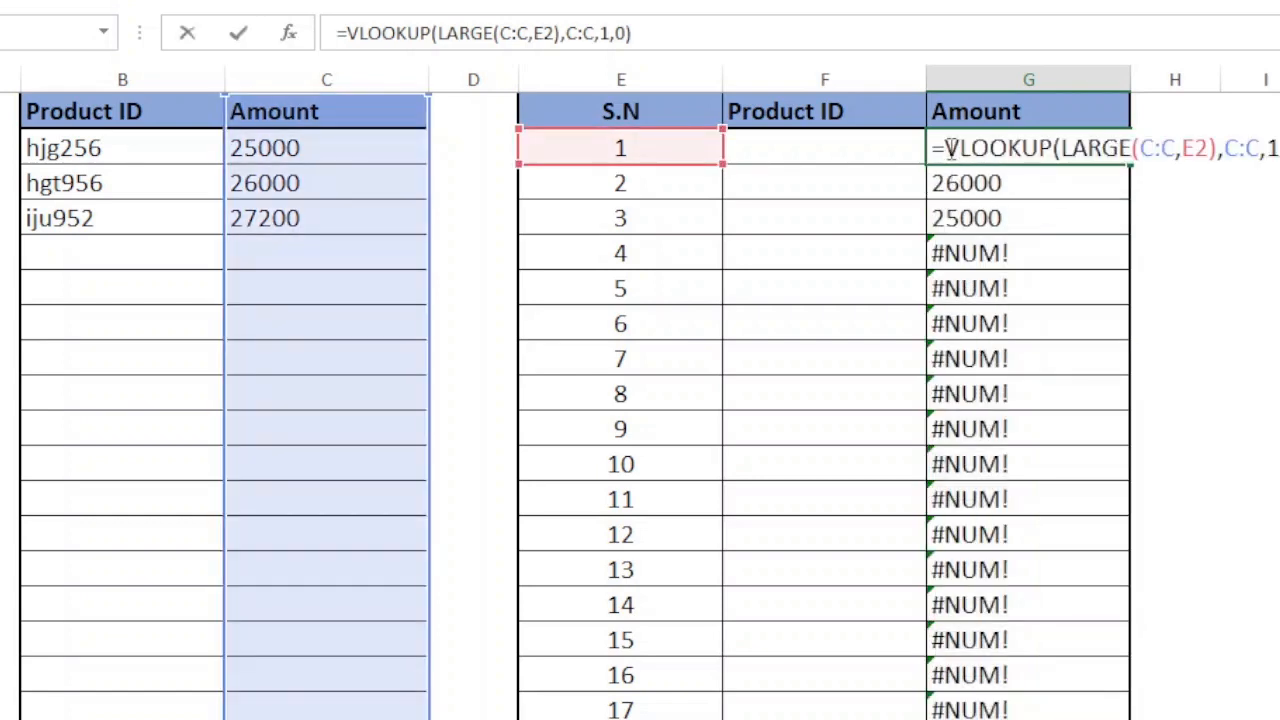
{"action": "type", "text": "if("}
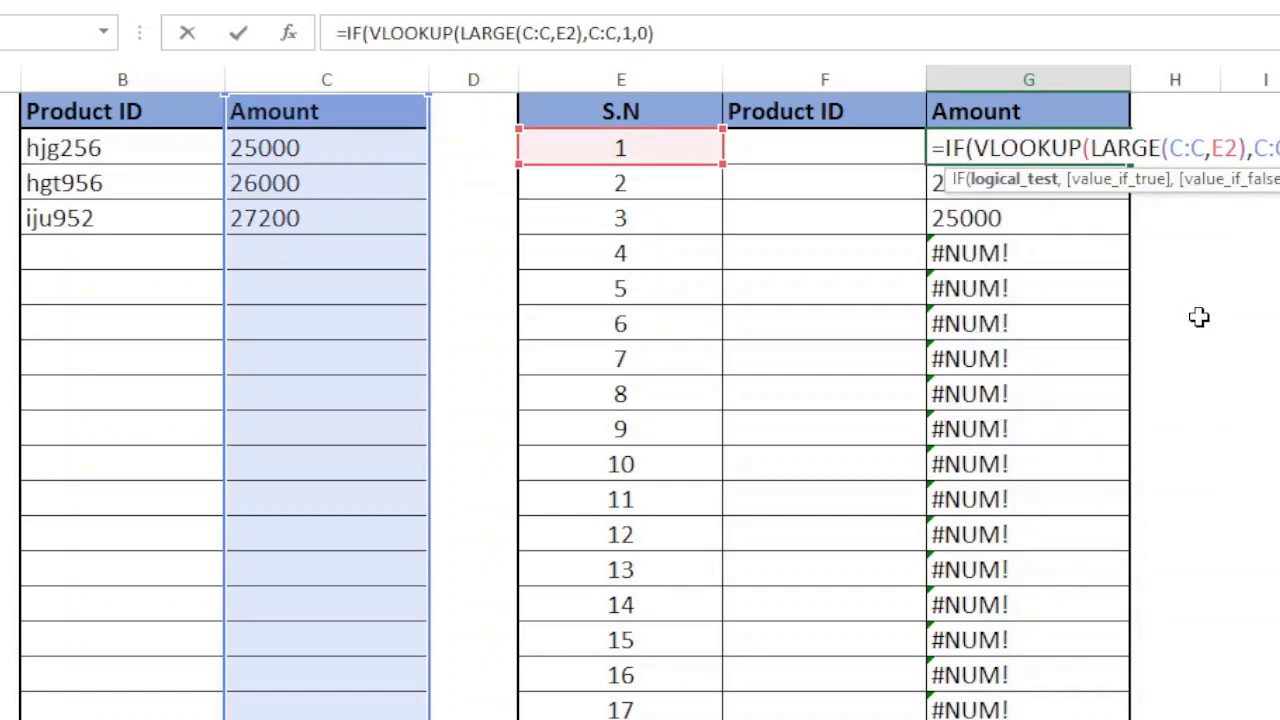
{"action": "left_click", "coordinate": [966, 150]}
{"action": "key", "text": "BackSpace"}
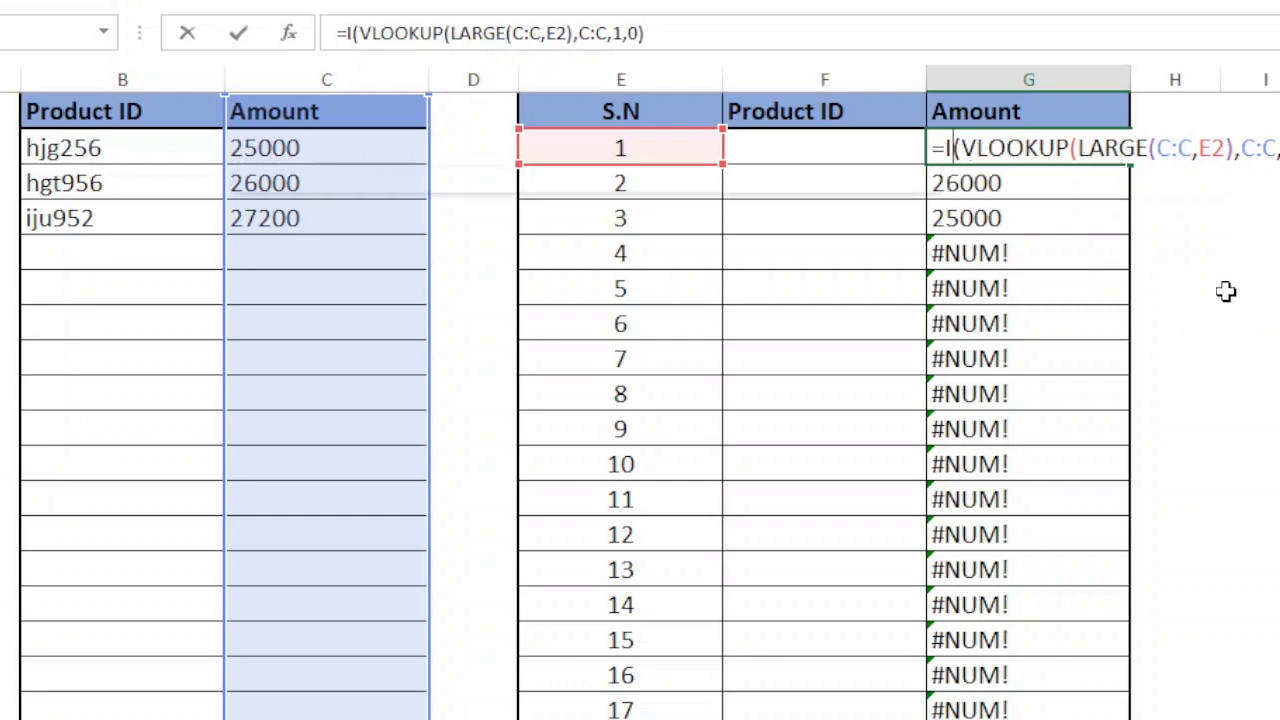
{"action": "key", "text": "Down"}
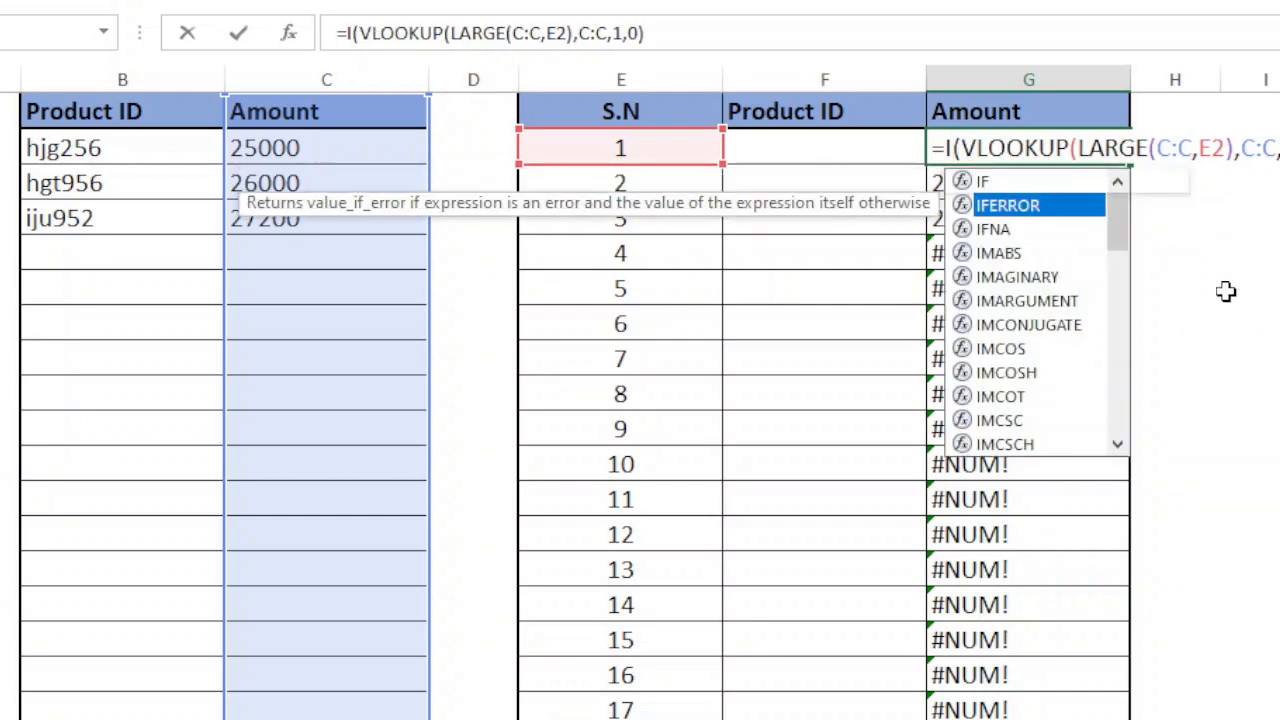
{"action": "type", "text": "FERROR"}
{"action": "key", "text": "Right"}
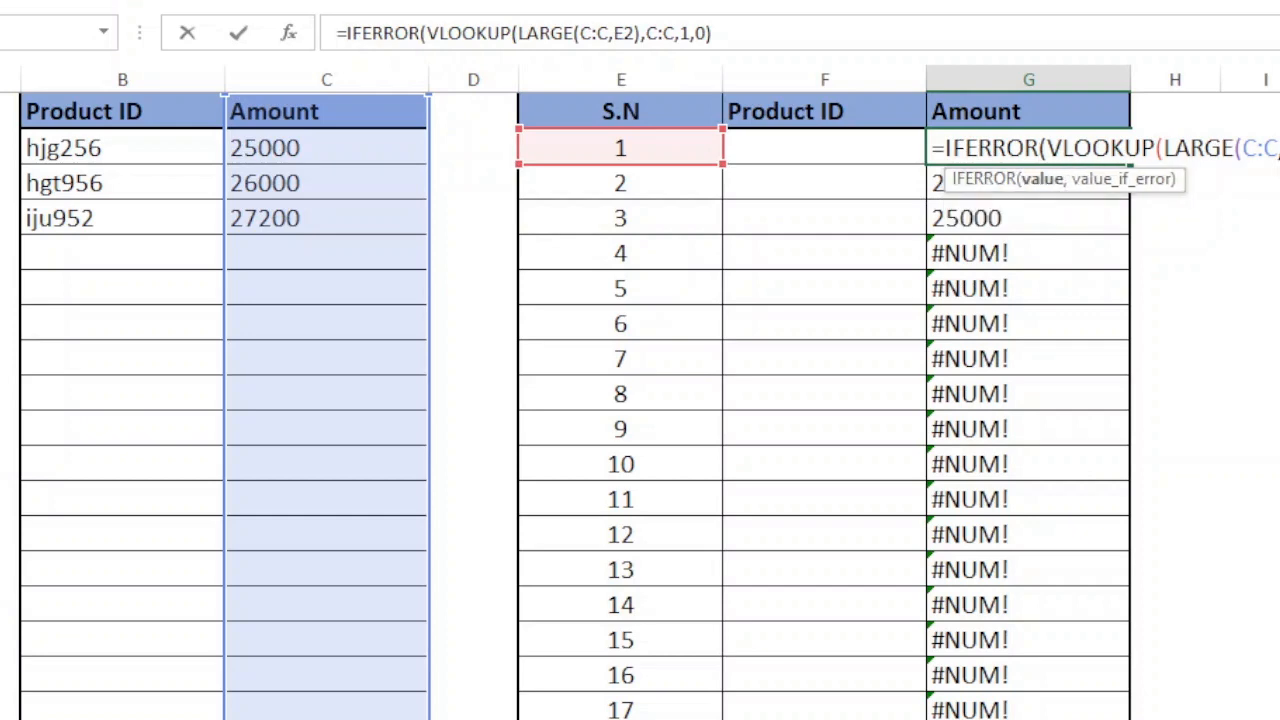
{"action": "key", "text": "End"}
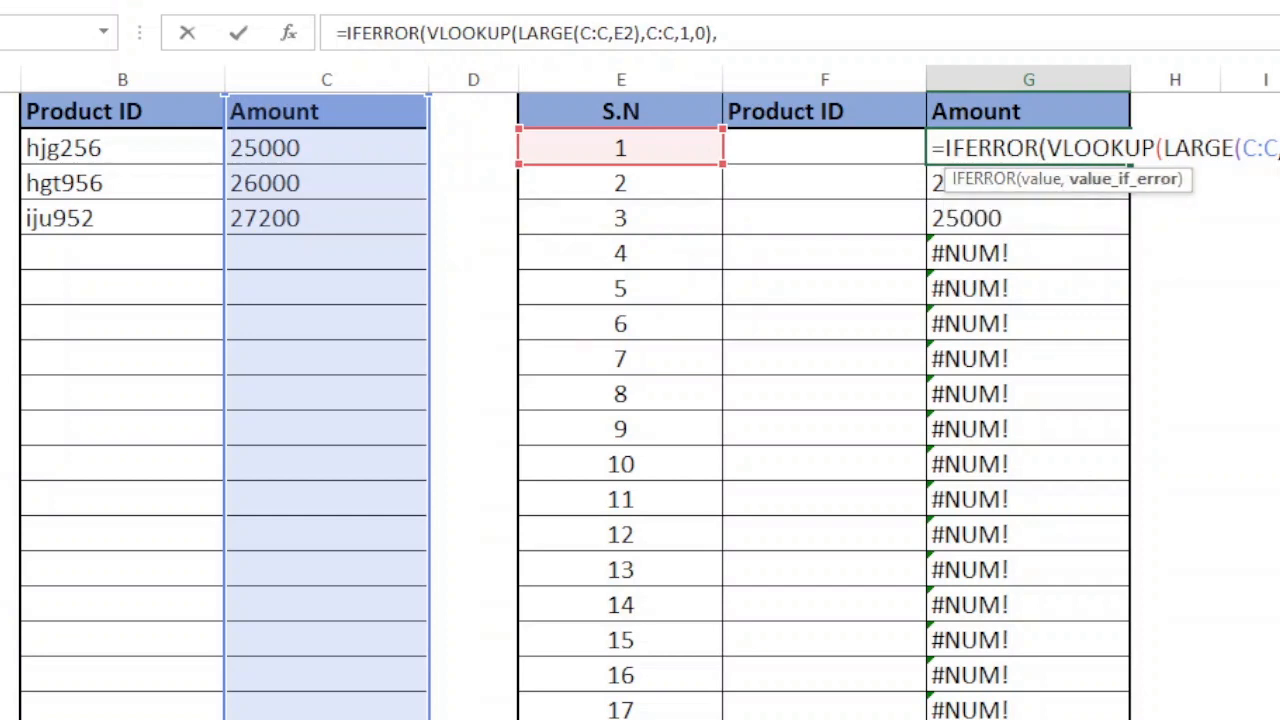
{"action": "type", "text": ",\"\")"}
{"action": "key", "text": "Return"}
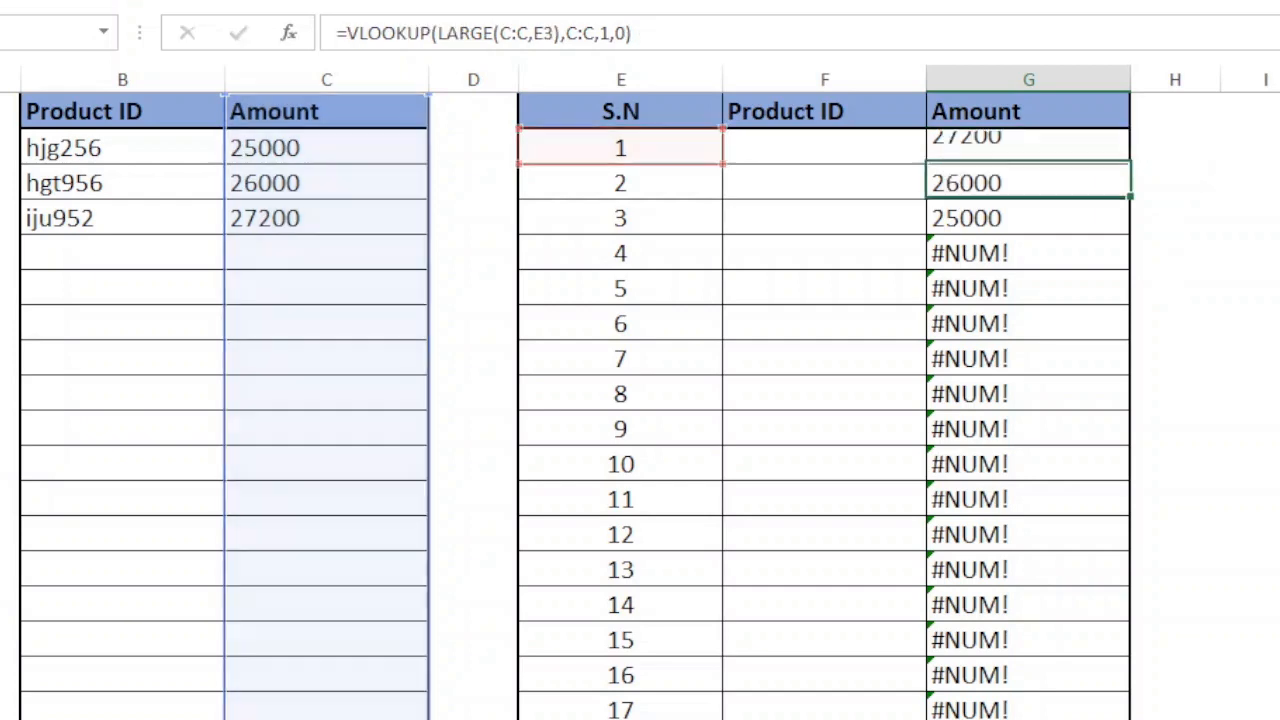
Fill the IFERROR formula from G2 down the whole Amount column of the ranked table
{"action": "left_click_drag", "start_coordinate": [1041, 154], "coordinate": [1000, 716]}
{"action": "key", "text": "F2"}
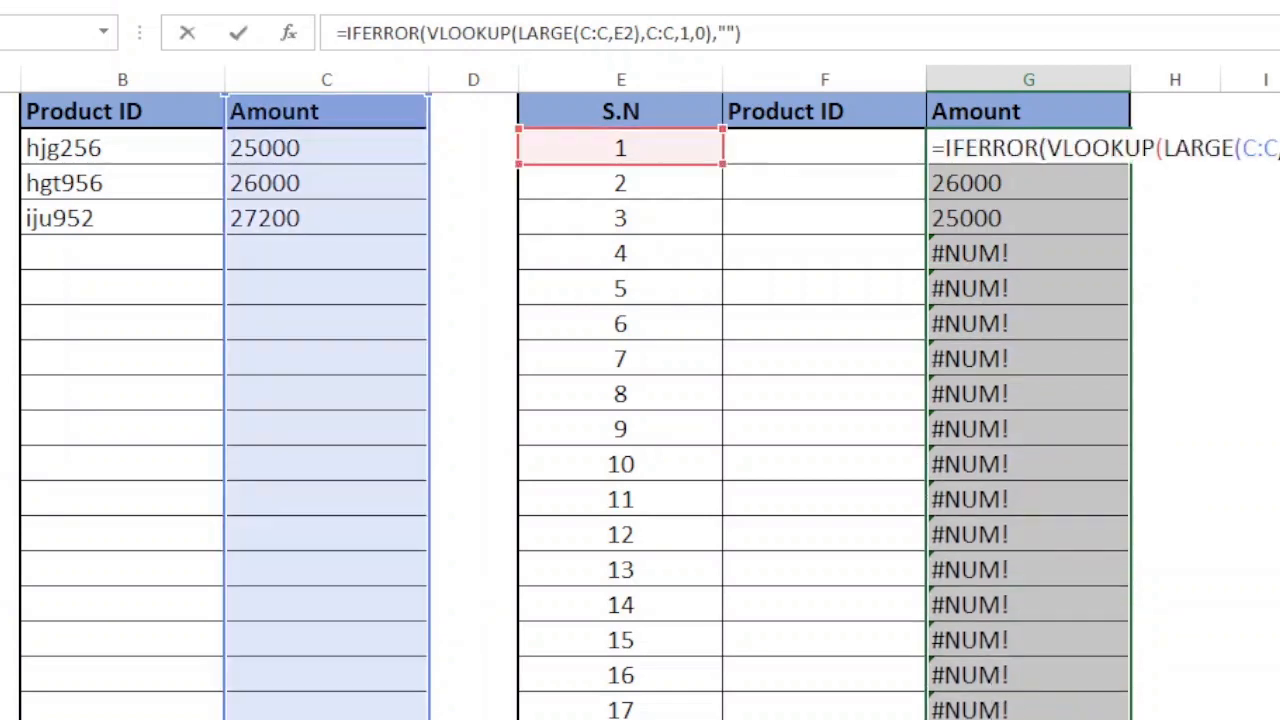
{"action": "key", "text": "ctrl+Return"}
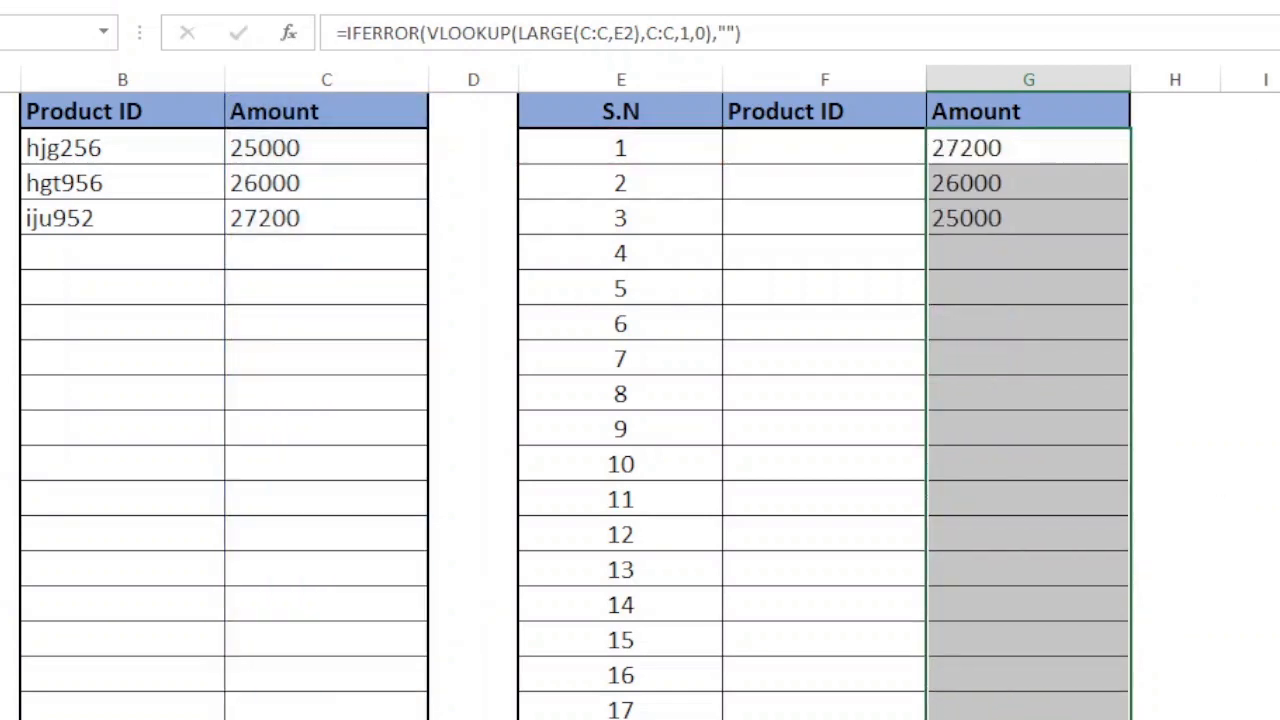
{"action": "left_click", "coordinate": [1006, 157]}
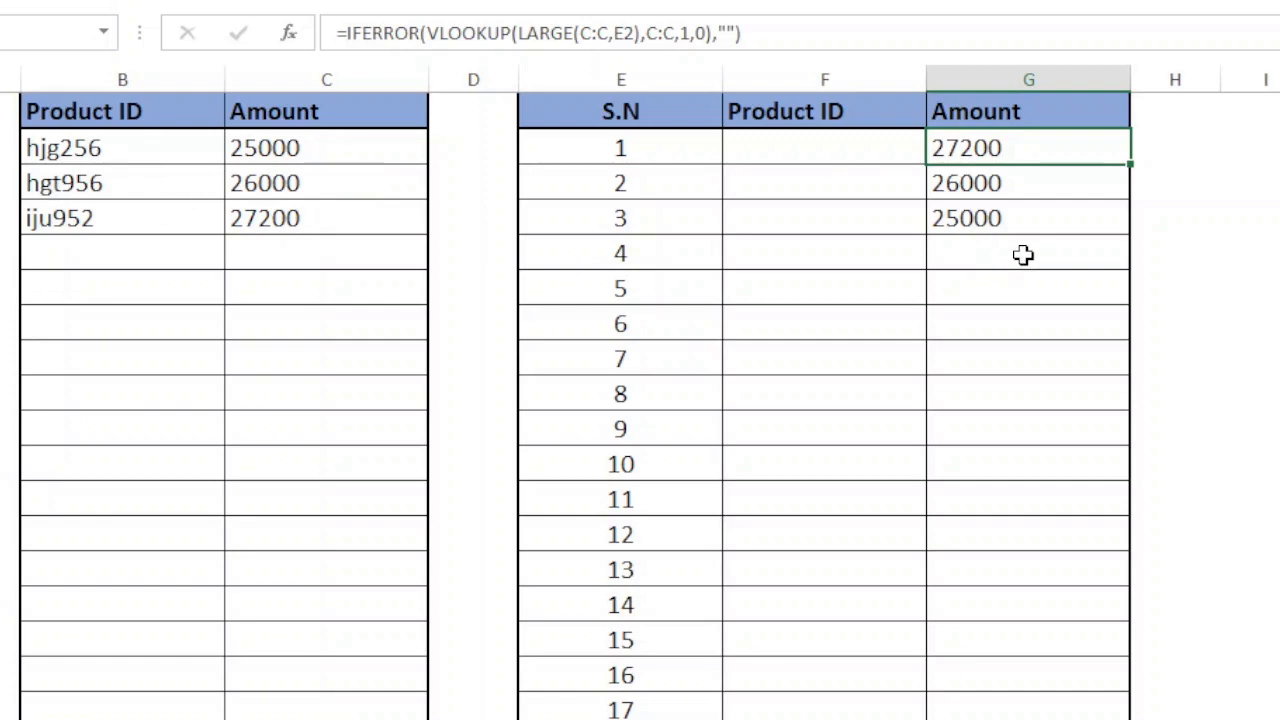
Start an INDEX formula in F2 with the source Product ID column B:B as the array
{"action": "left_click", "coordinate": [832, 152]}
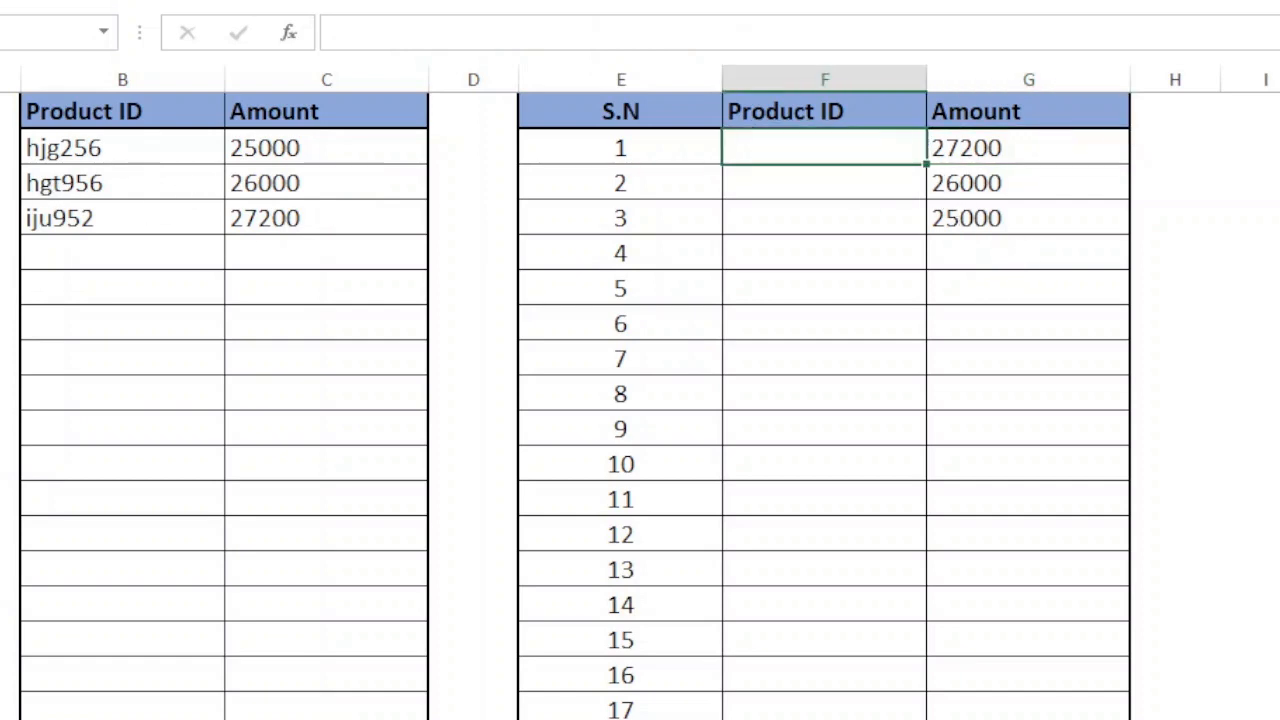
{"action": "type", "text": "=inde"}
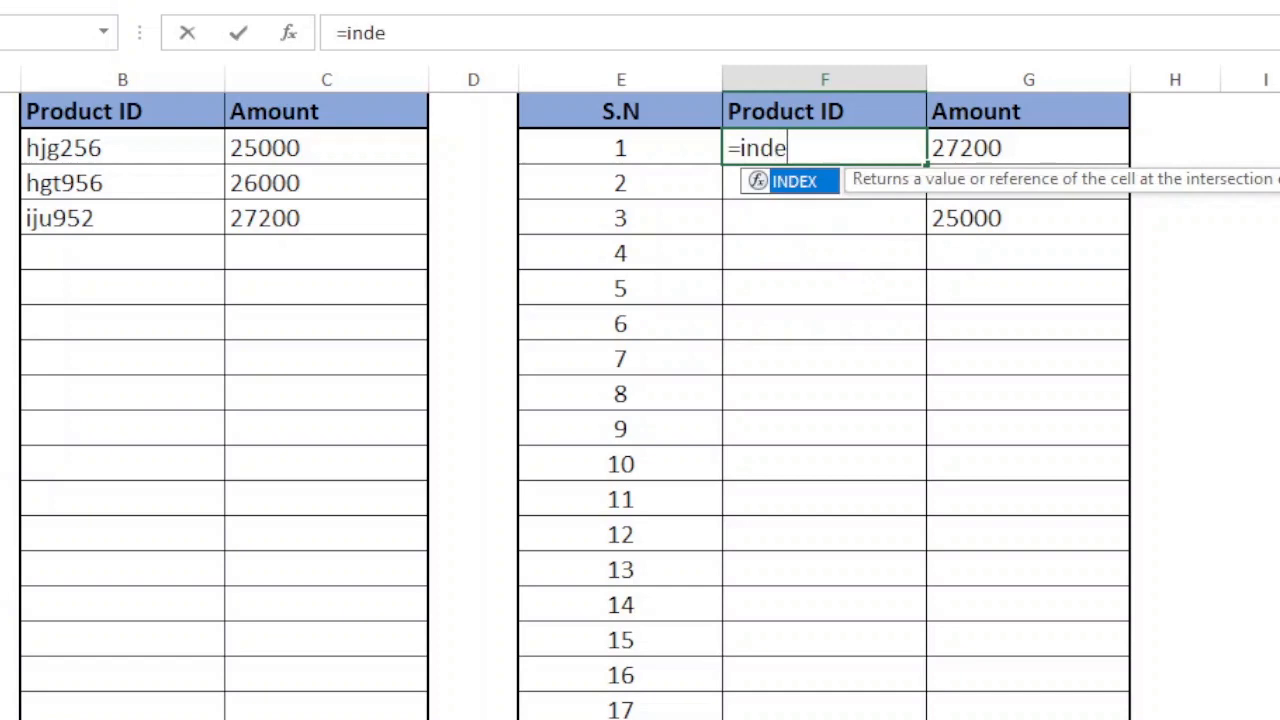
{"action": "key", "text": "Tab"}
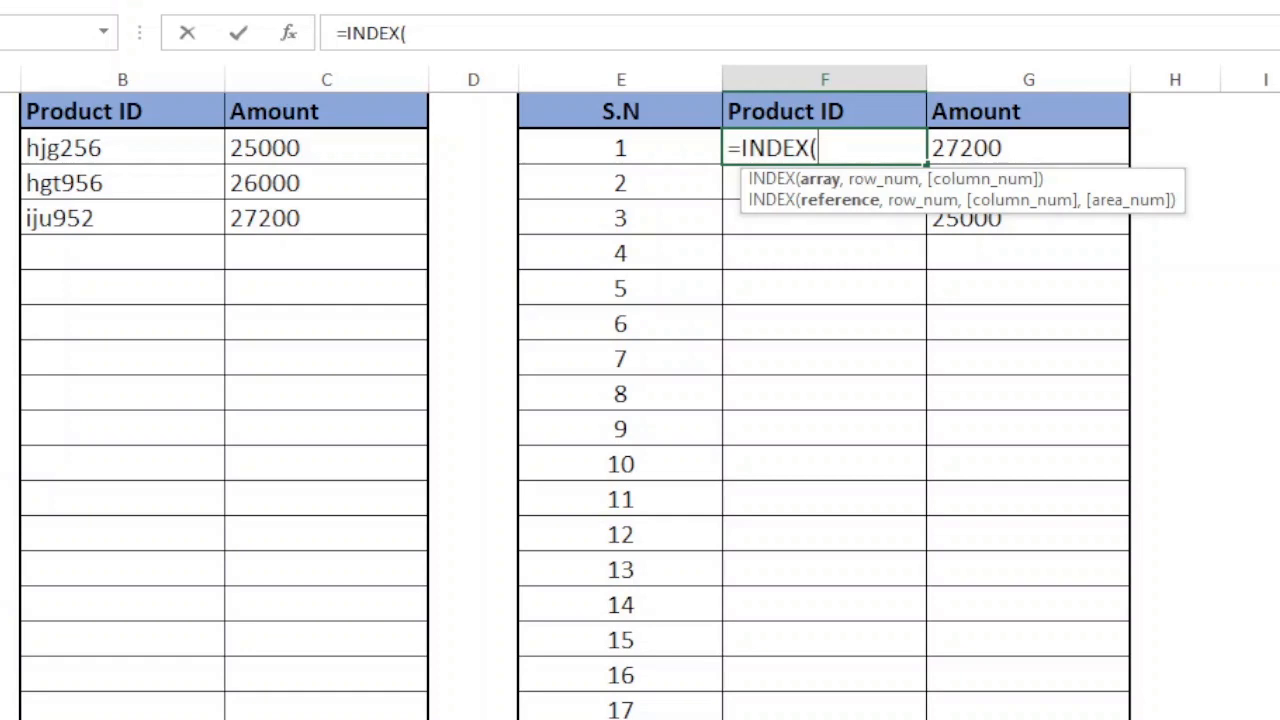
{"action": "left_click", "coordinate": [134, 78]}
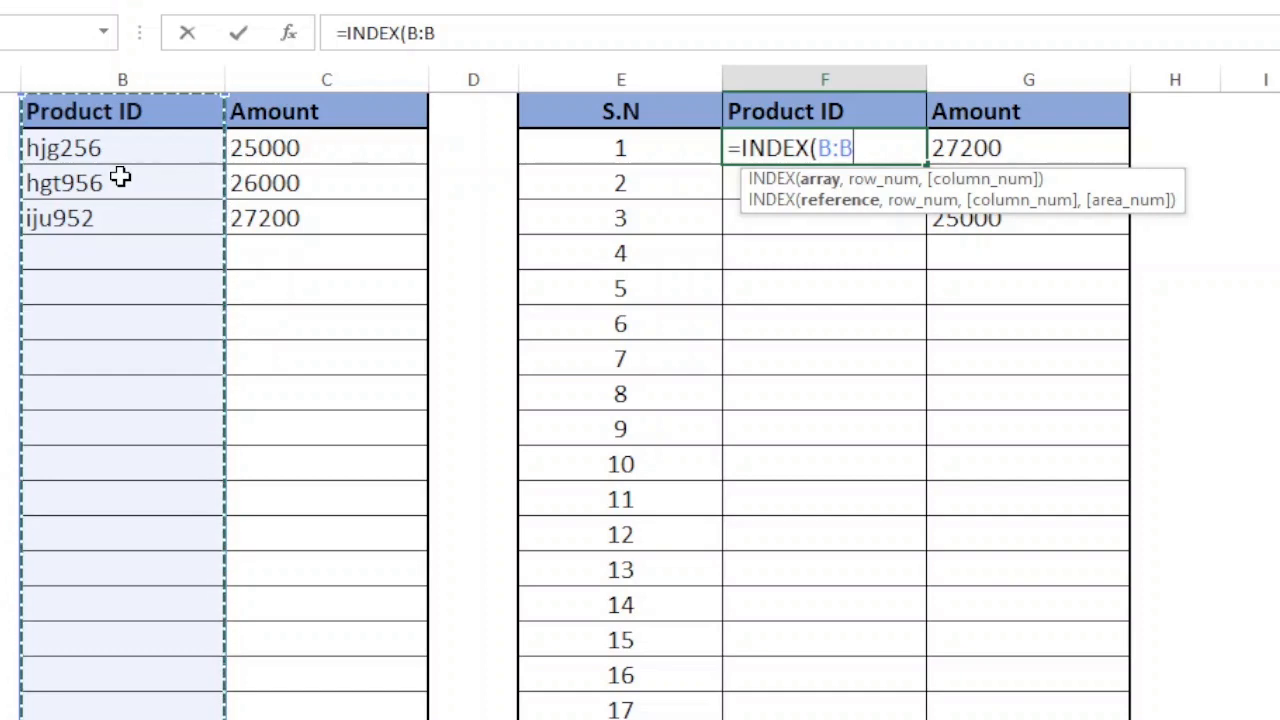
{"action": "type", "text": ","}
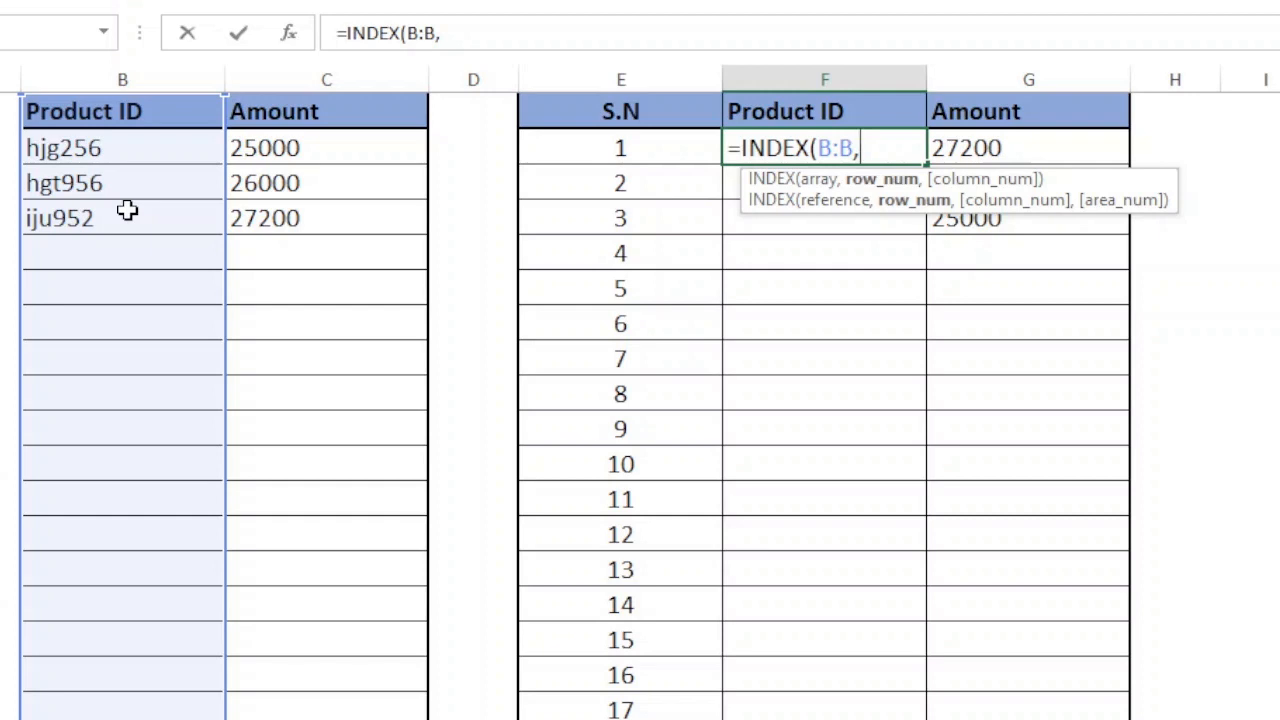
Complete the F2 formula with a nested MATCH of G2 in column C:C using exact match 0
{"action": "type", "text": "matc"}
{"action": "key", "text": "Tab"}
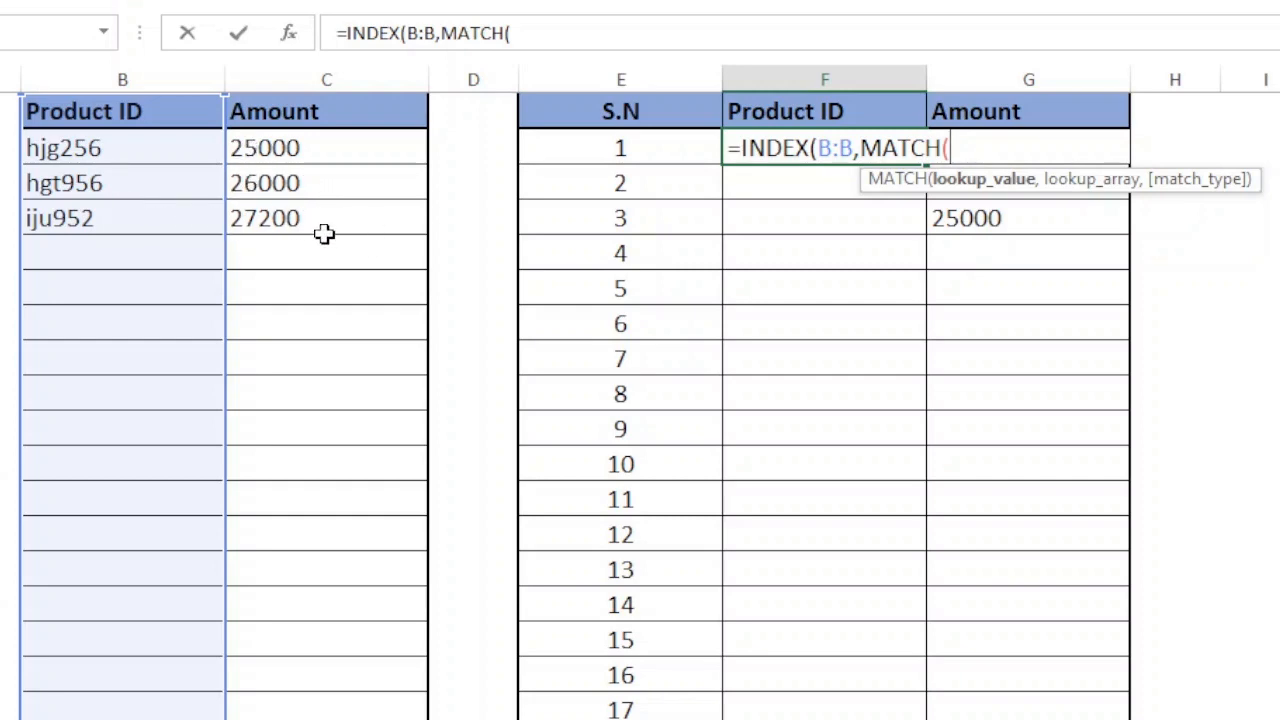
{"action": "key", "text": "BackSpace"}
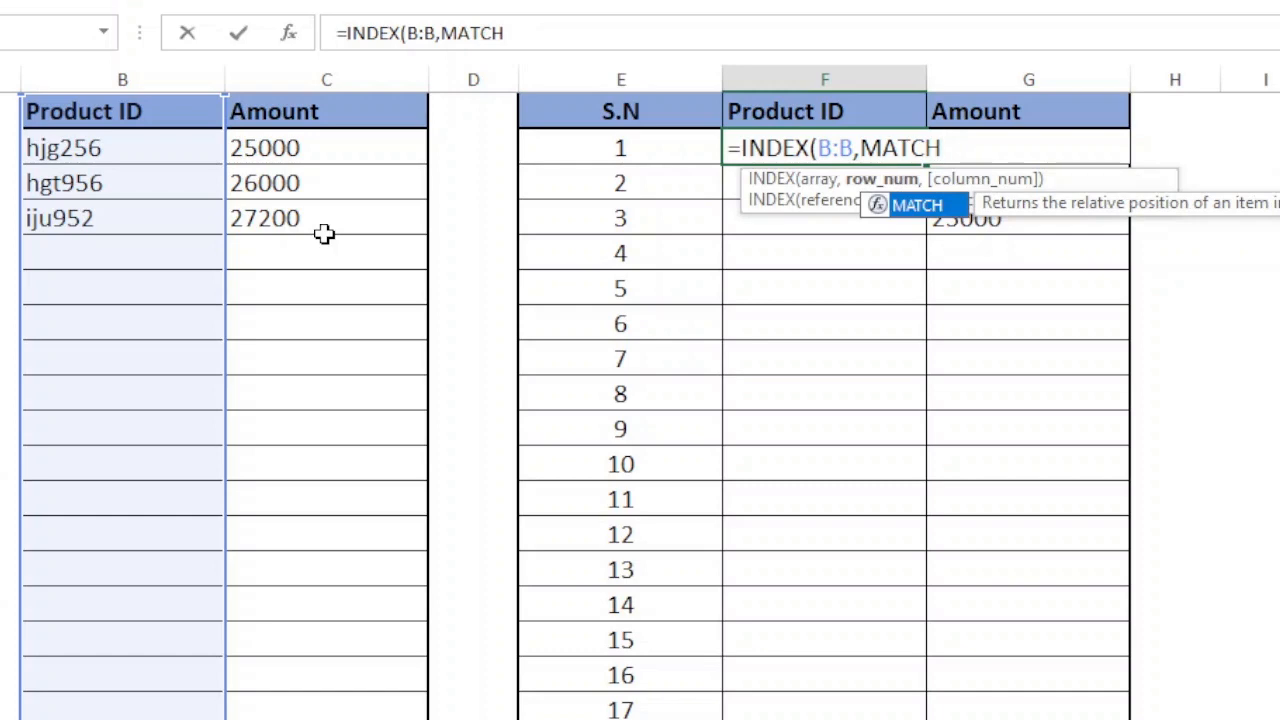
{"action": "type", "text": "("}
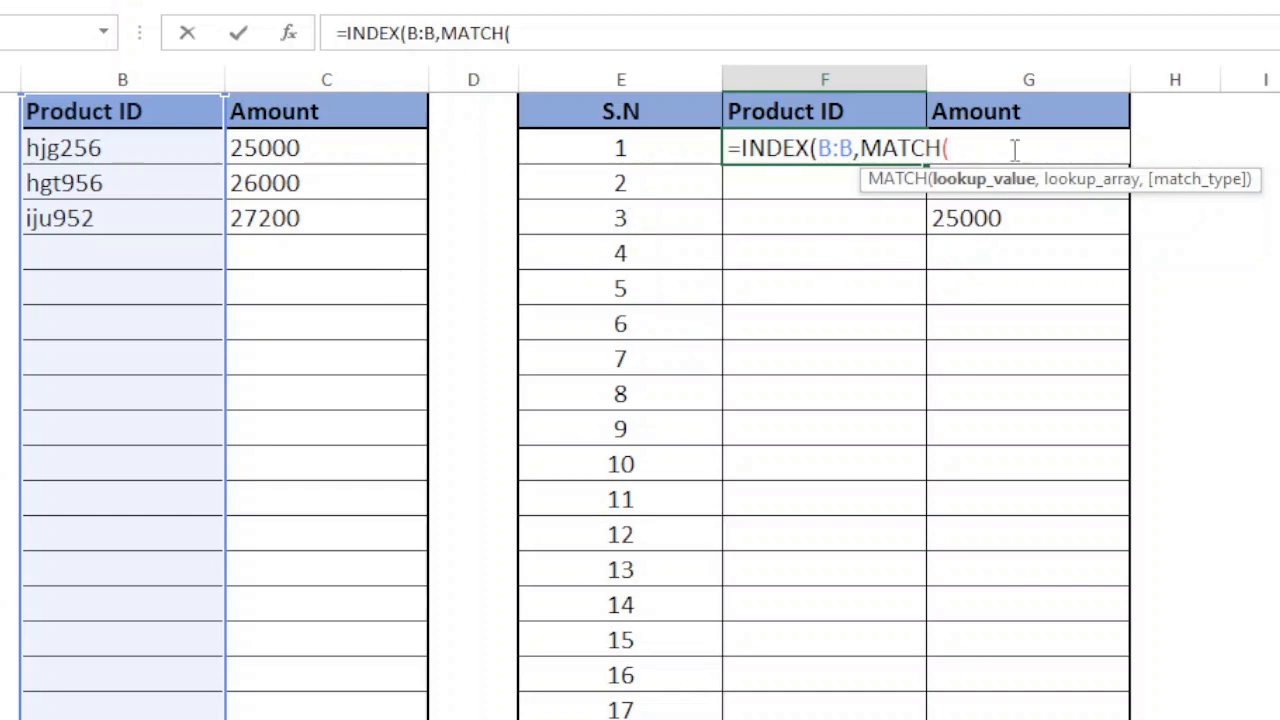
{"action": "left_click", "coordinate": [1176, 147]}
{"action": "key", "text": "Left"}
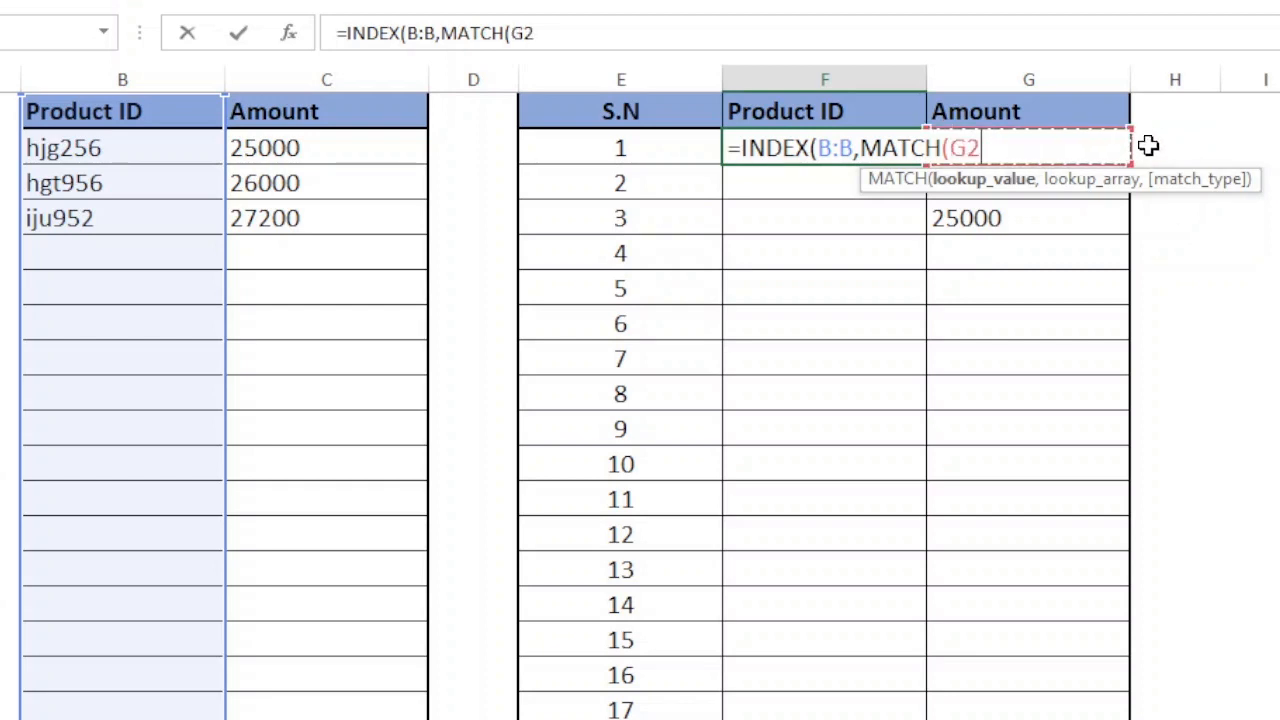
{"action": "type", "text": ","}
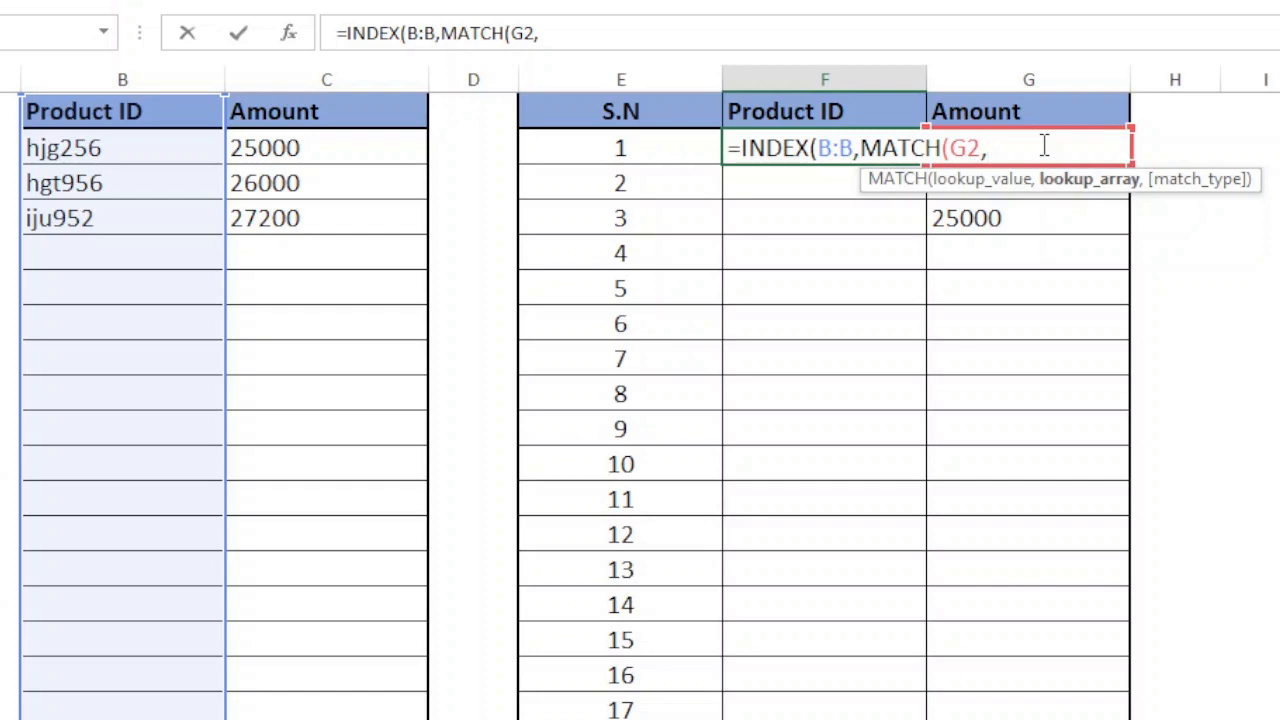
{"action": "left_click", "coordinate": [340, 70]}
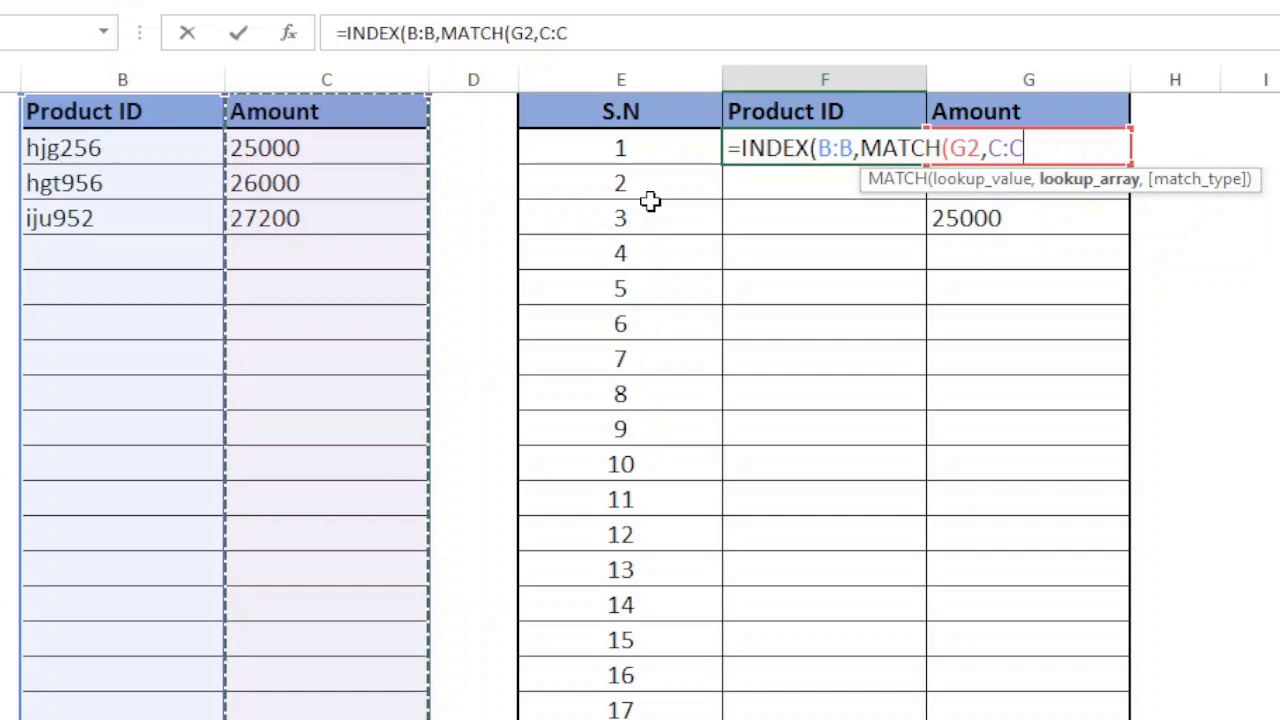
{"action": "type", "text": ","}
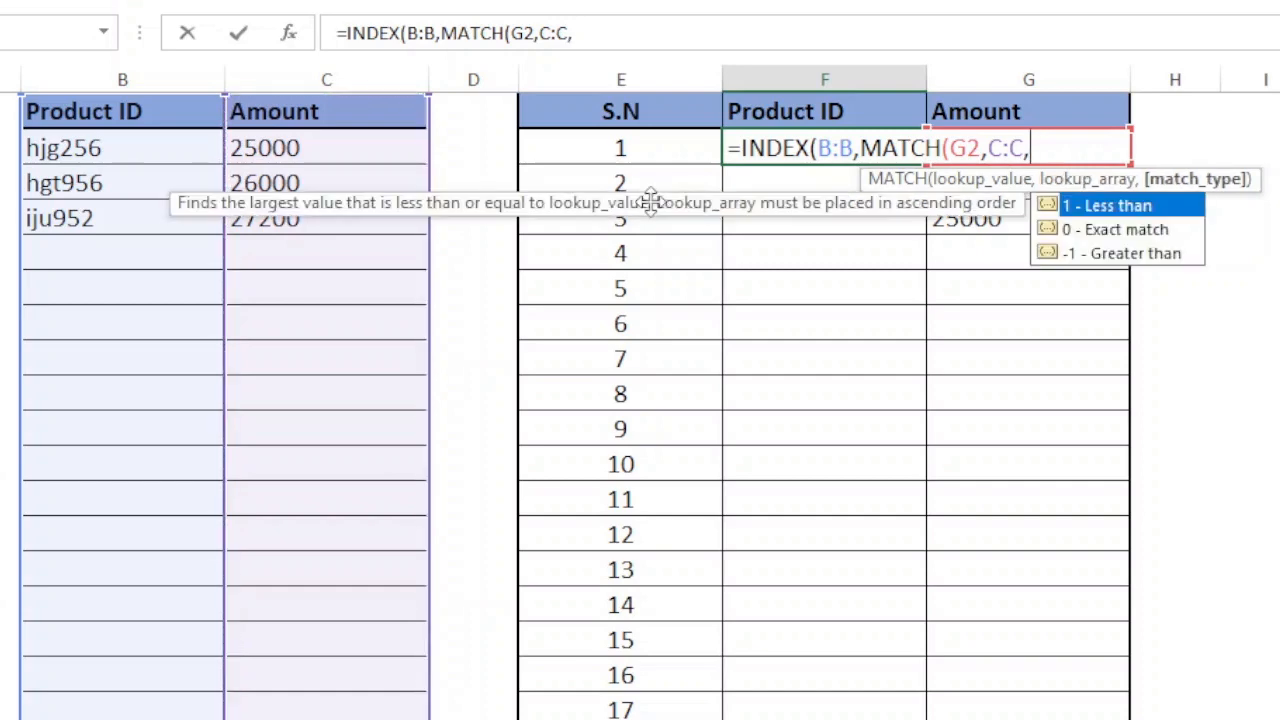
{"action": "type", "text": "0)"}
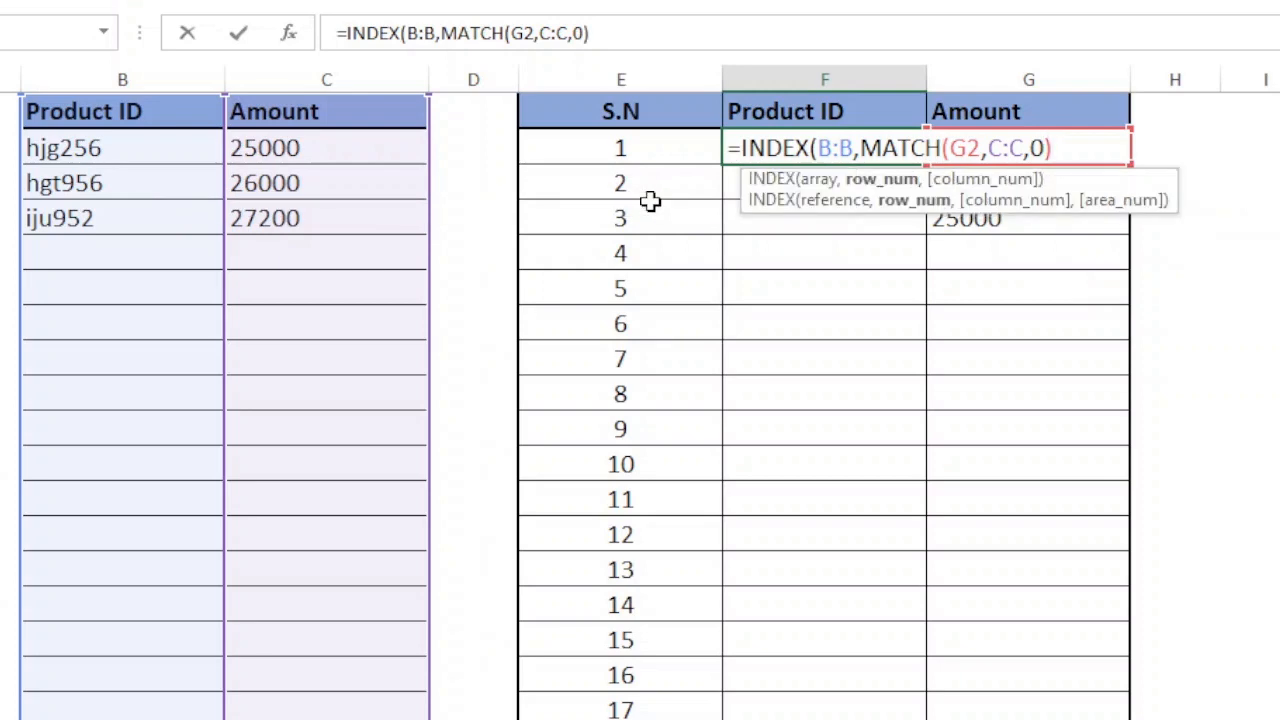
{"action": "type", "text": ")"}
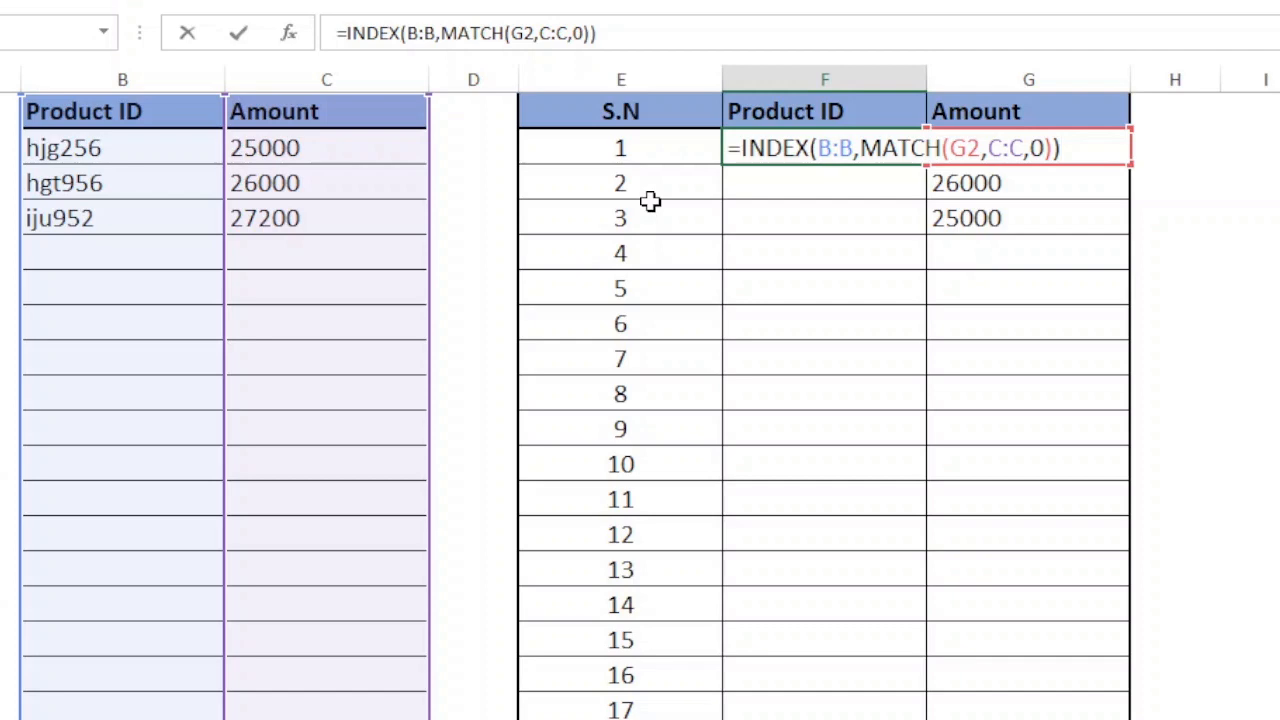
{"action": "key", "text": "Return"}
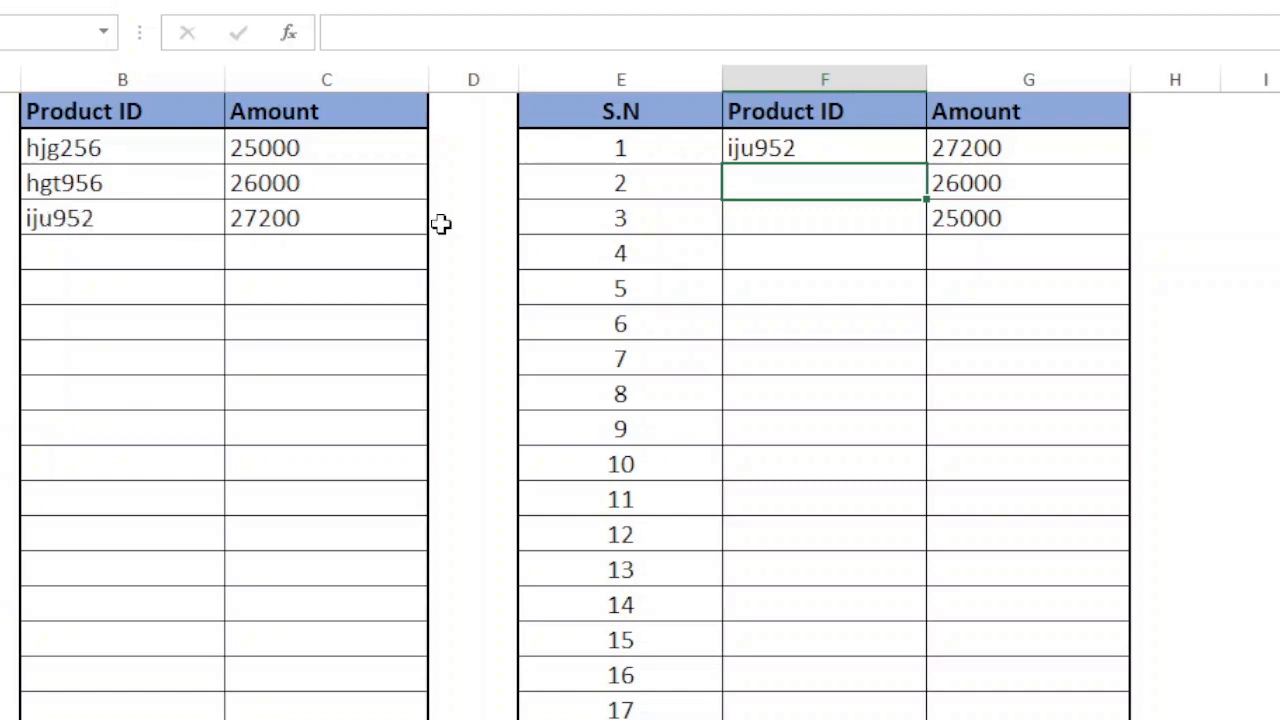
Fill the INDEX/MATCH formula from F2 through F4 for the first three serial numbers
{"action": "left_click_drag", "start_coordinate": [829, 143], "coordinate": [854, 223]}
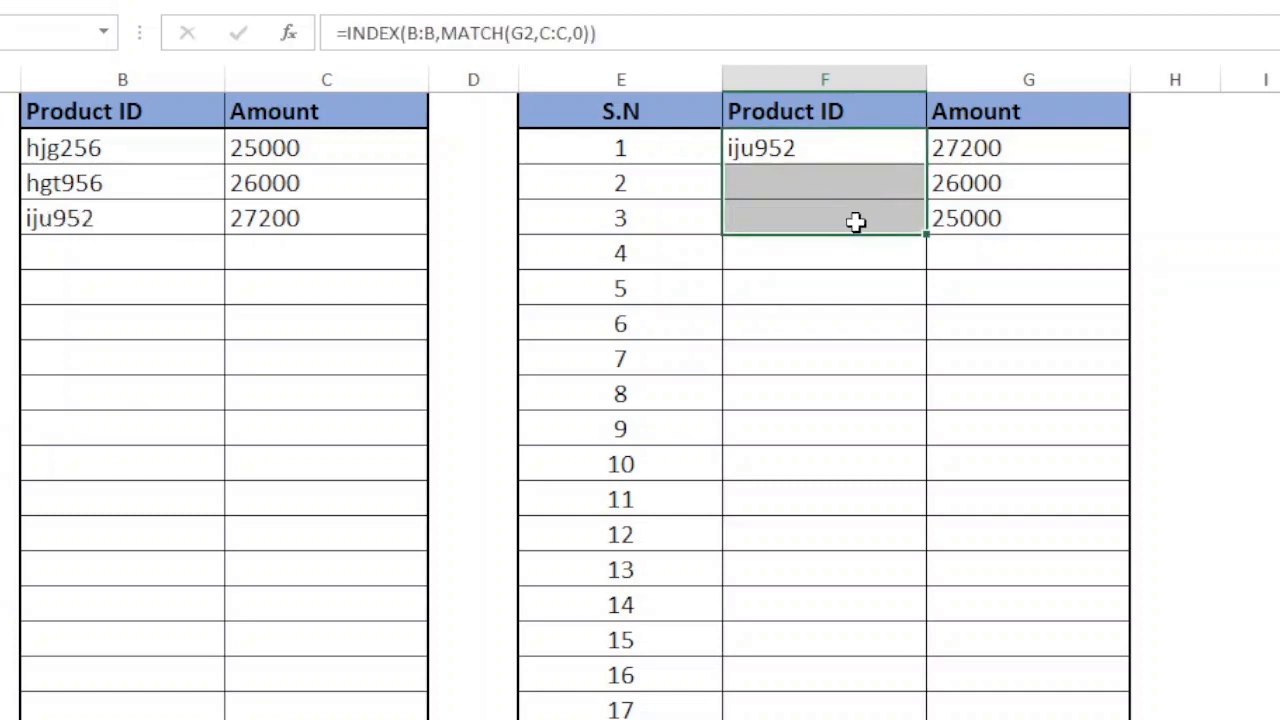
{"action": "key", "text": "F2"}
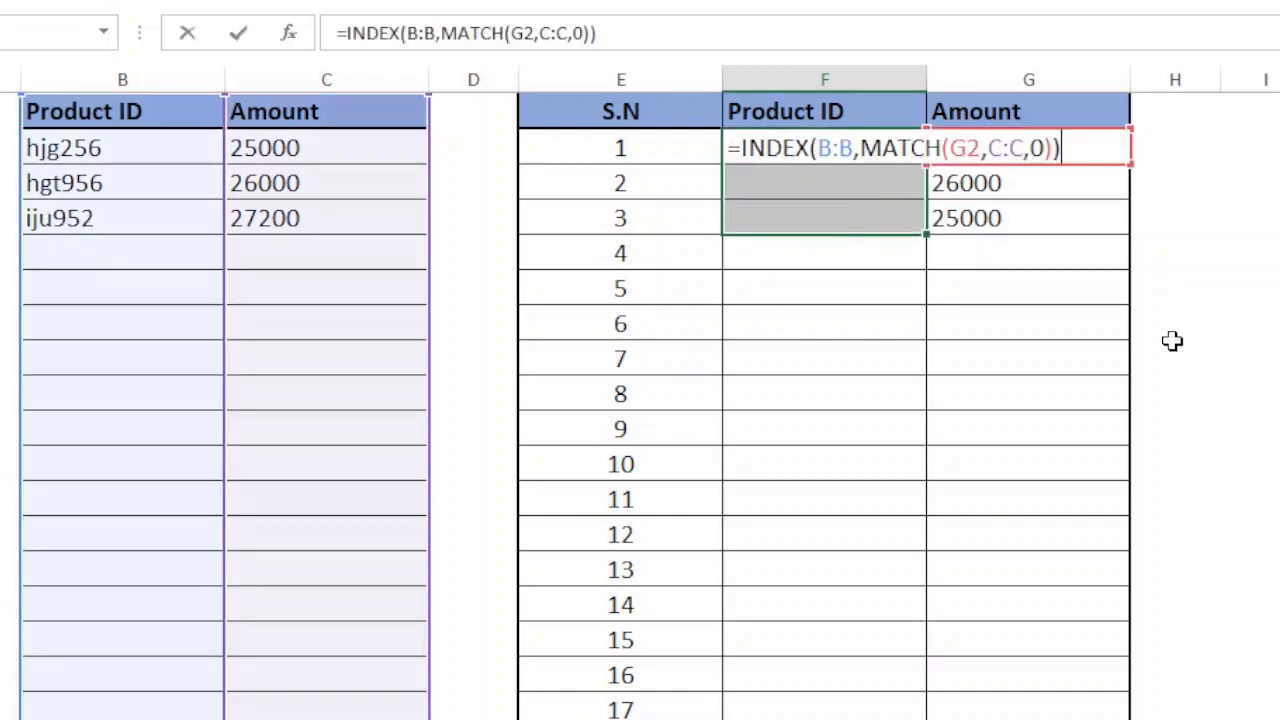
{"action": "key", "text": "ctrl+Return"}
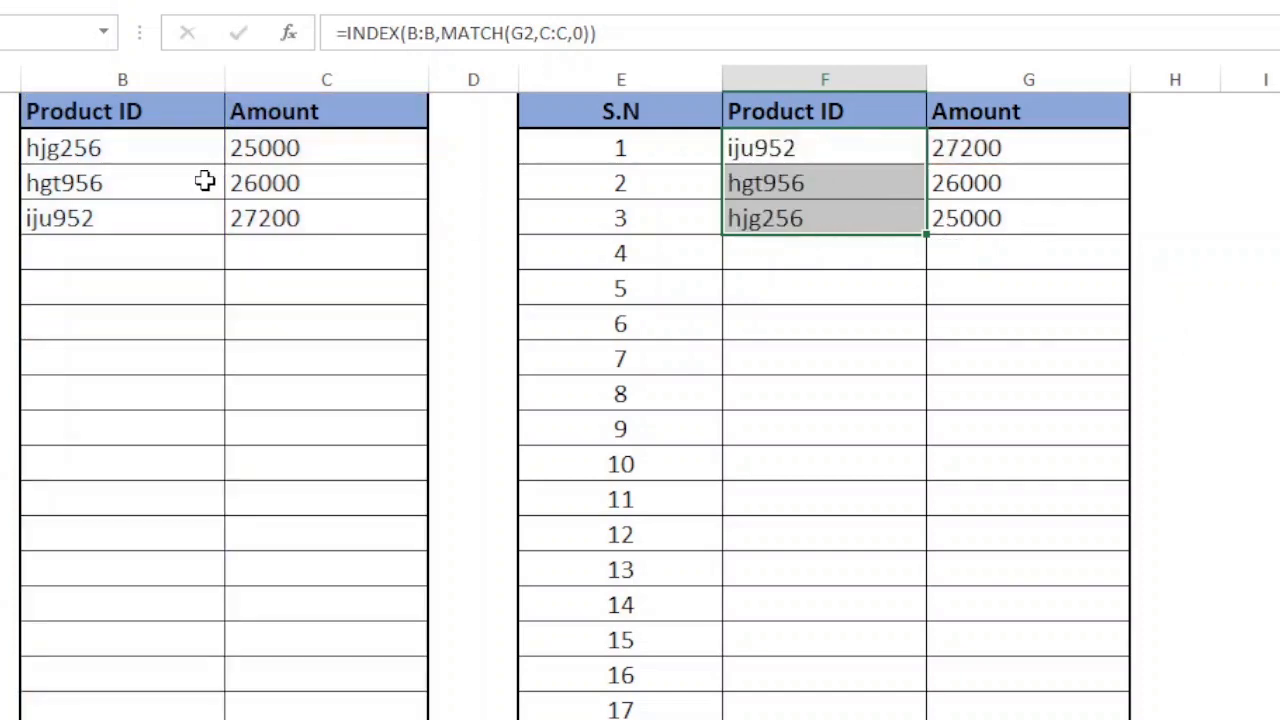
Fill the F2 INDEX/MATCH formula down the whole Product ID column of the ranked table
{"action": "left_click", "coordinate": [820, 151]}
{"action": "left_click_drag", "start_coordinate": [822, 223], "coordinate": [800, 719]}
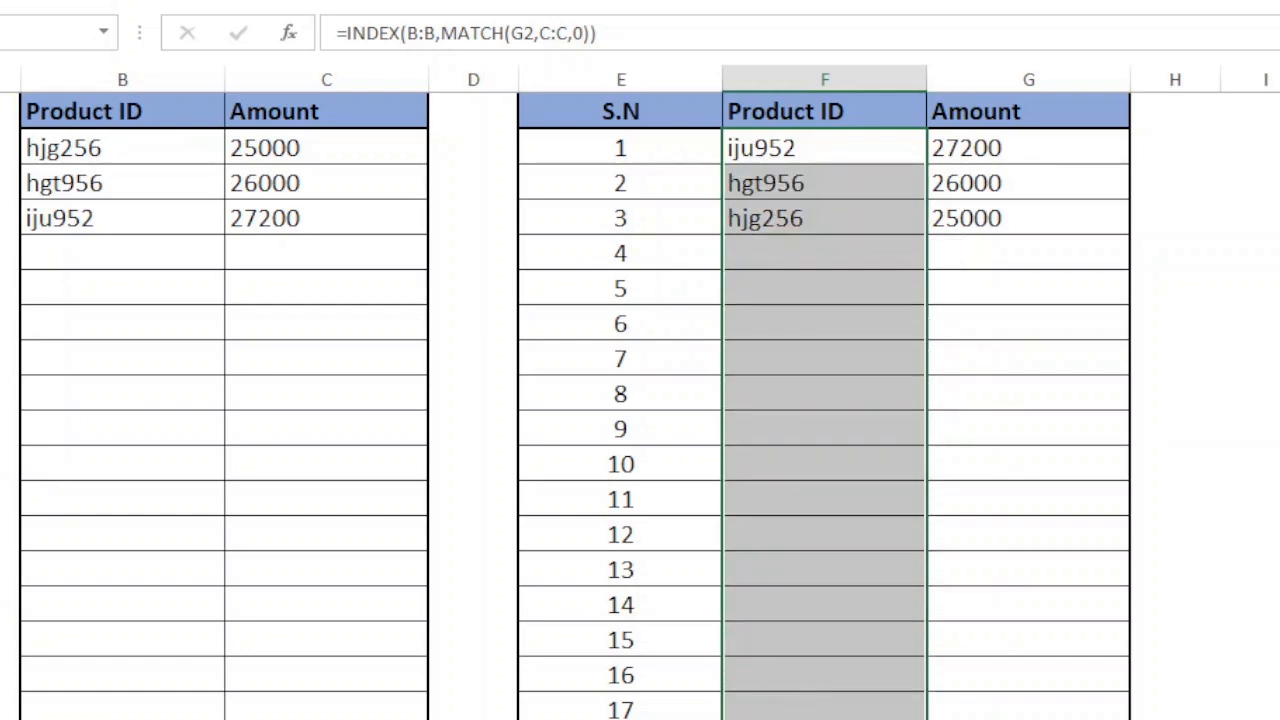
{"action": "key", "text": "F2"}
{"action": "key", "text": "ctrl+Return"}
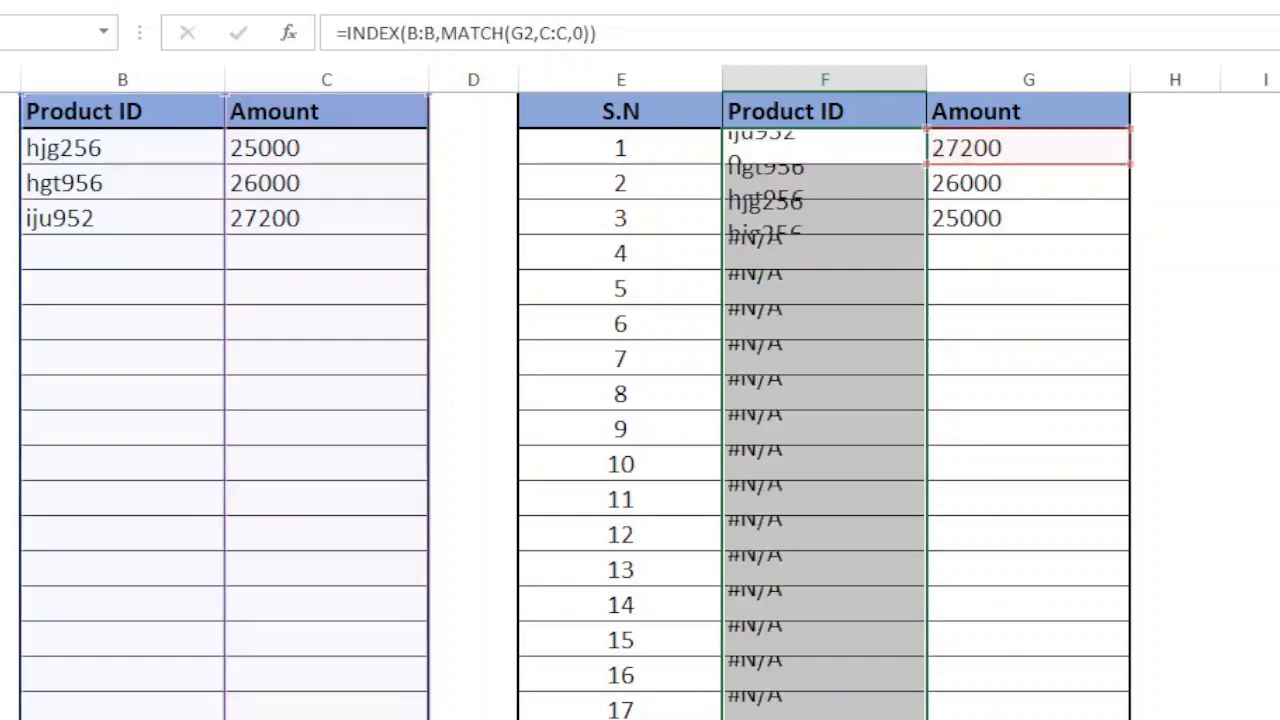
Wrap the F2 INDEX/MATCH formula in IFERROR with an empty string "" as the value if error
{"action": "left_click", "coordinate": [761, 141]}
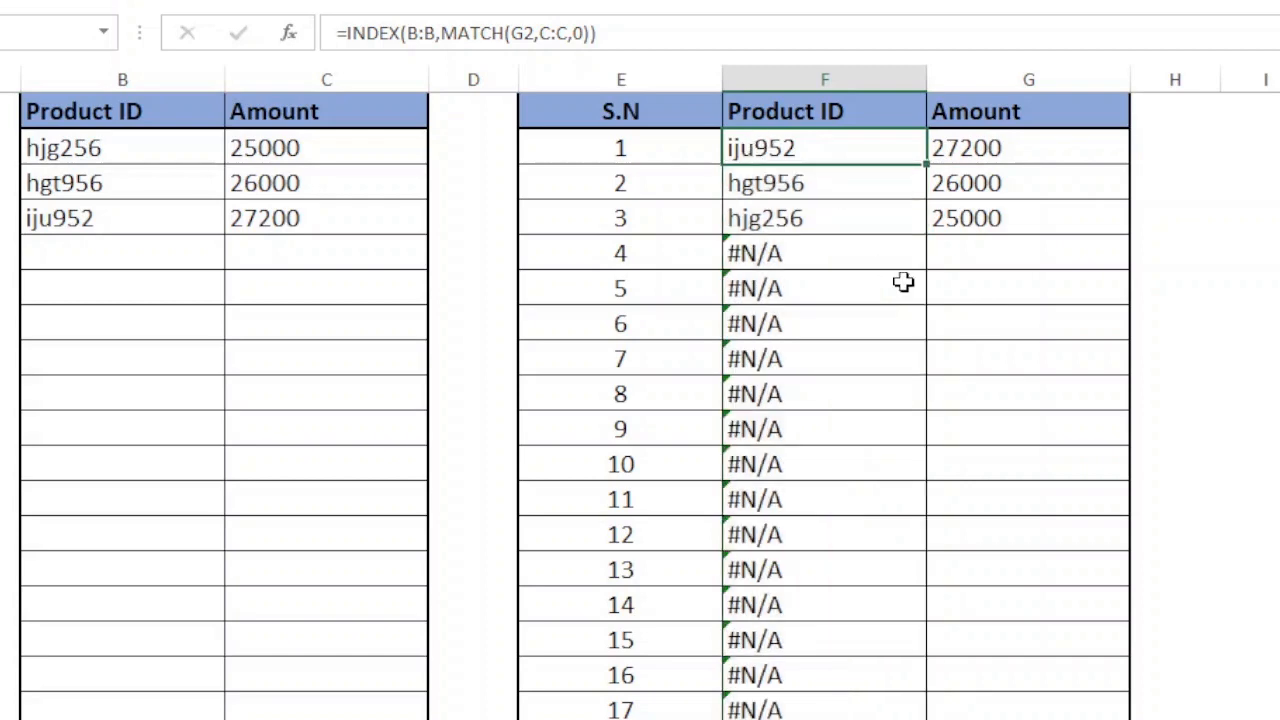
{"action": "key", "text": "F2"}
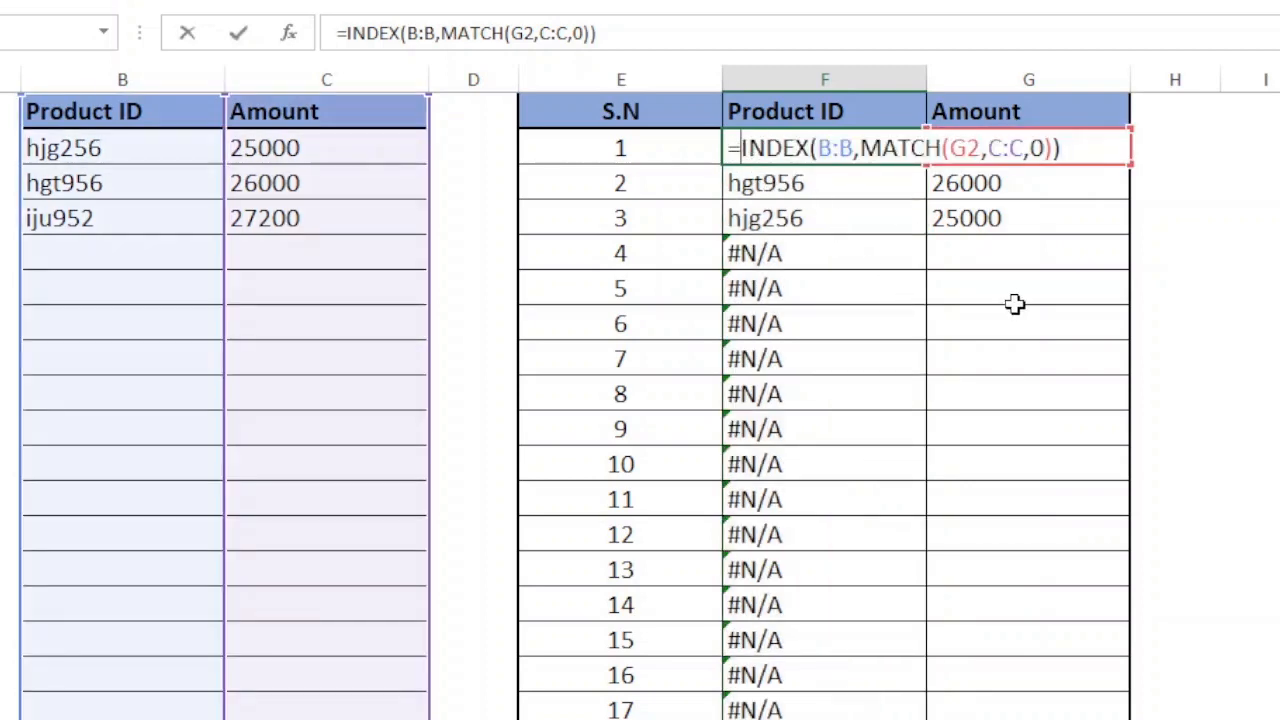
{"action": "type", "text": "if"}
{"action": "key", "text": "Down"}
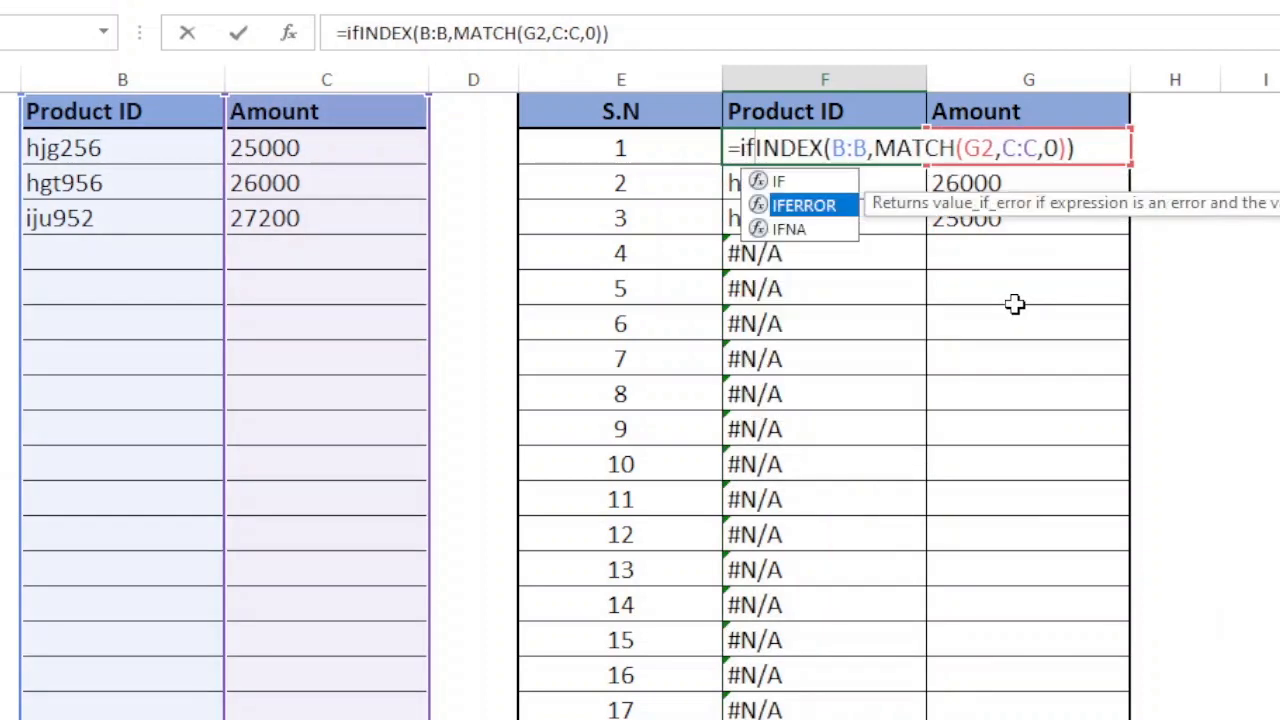
{"action": "key", "text": "Tab"}
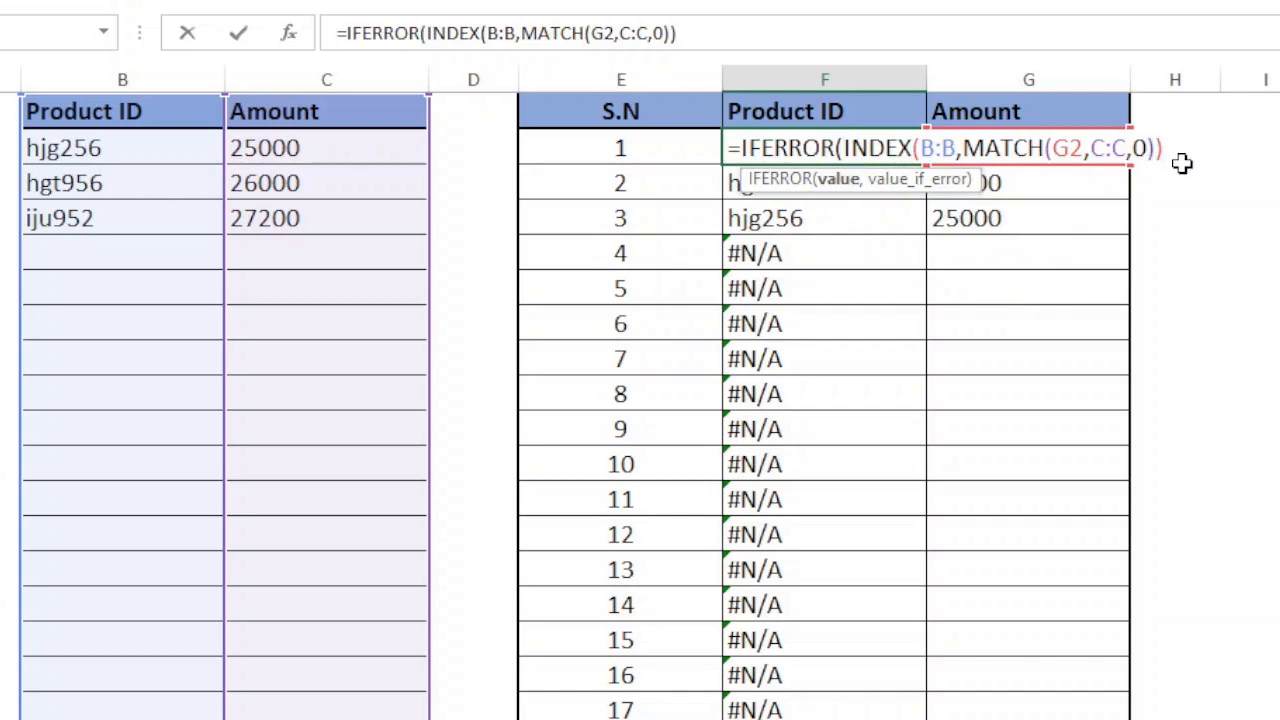
{"action": "key", "text": "End"}
{"action": "type", "text": ","}
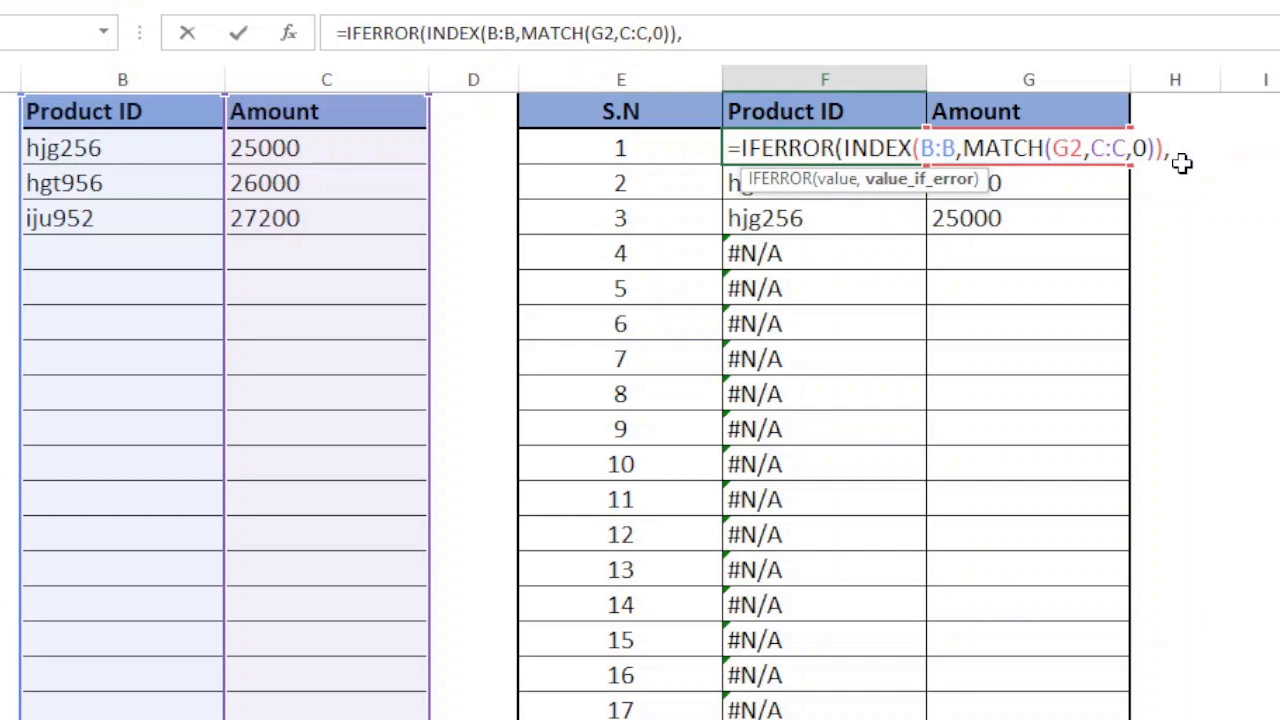
{"action": "type", "text": "\"\")"}
{"action": "key", "text": "Return"}
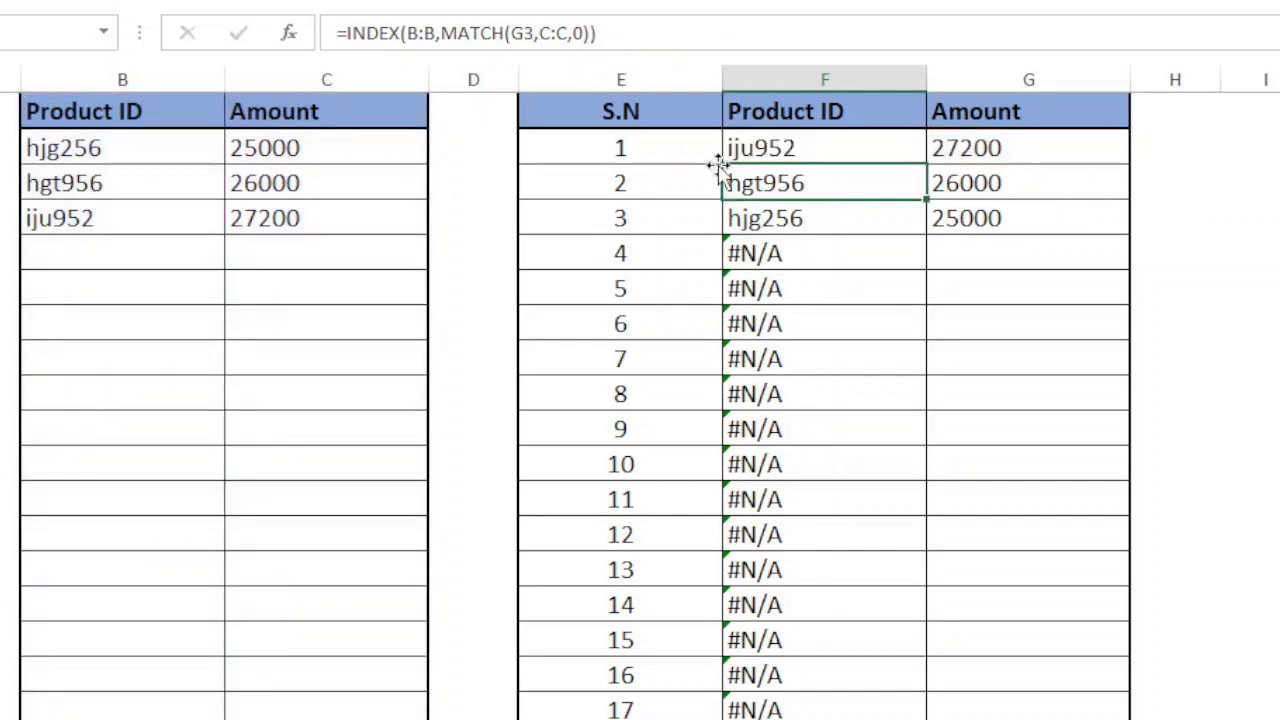
Fill the F2 IFERROR formula down the Product ID column of the ranked table
{"action": "left_click_drag", "start_coordinate": [851, 154], "coordinate": [817, 702]}
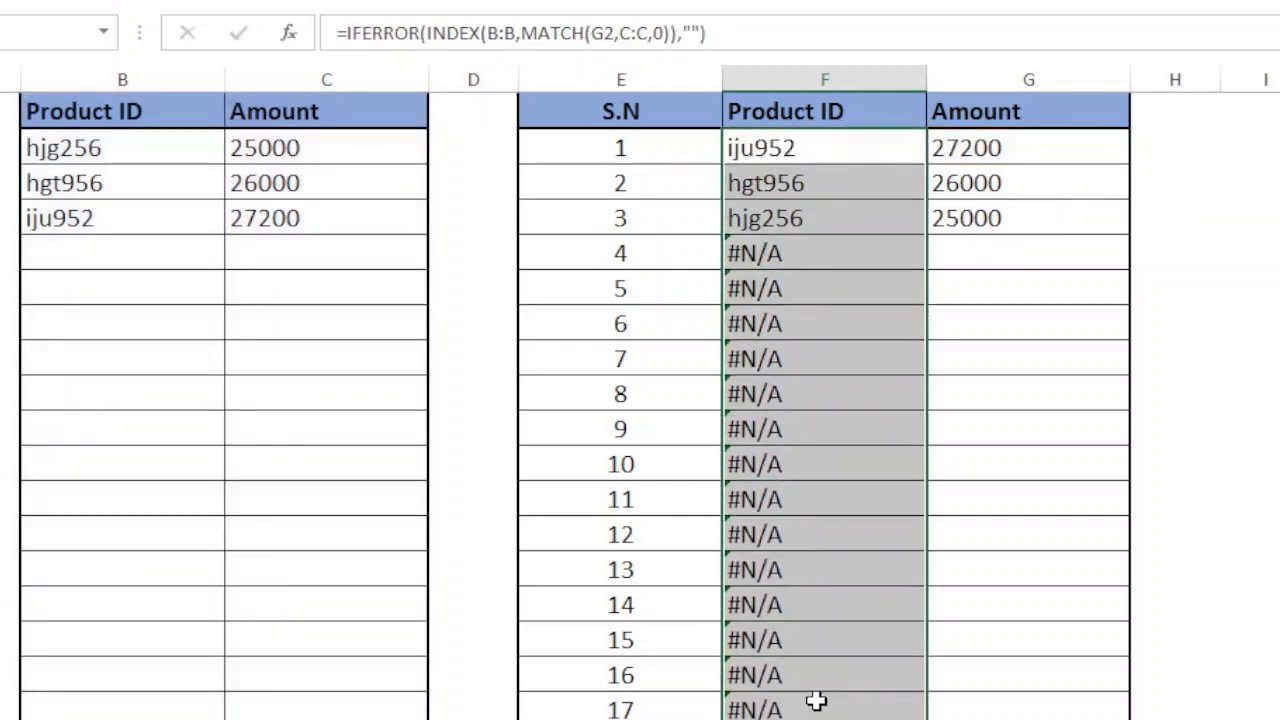
{"action": "key", "text": "F2"}
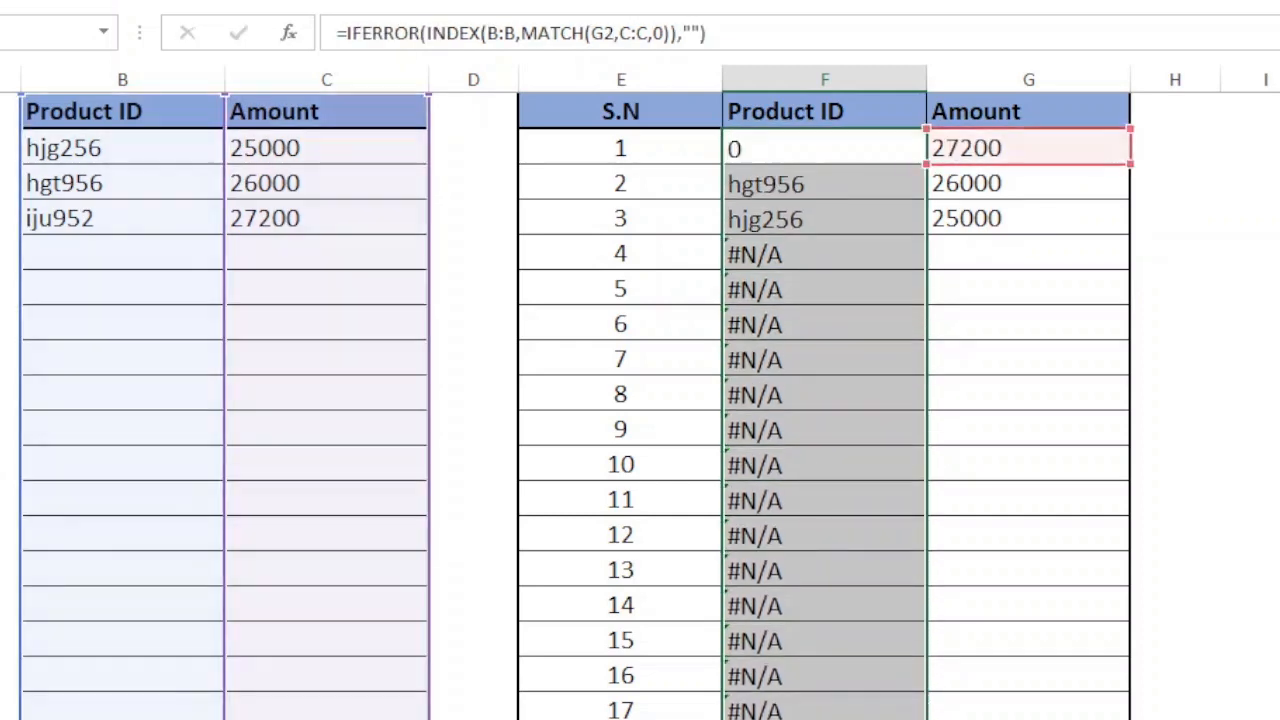
{"action": "key", "text": "ctrl+Return"}
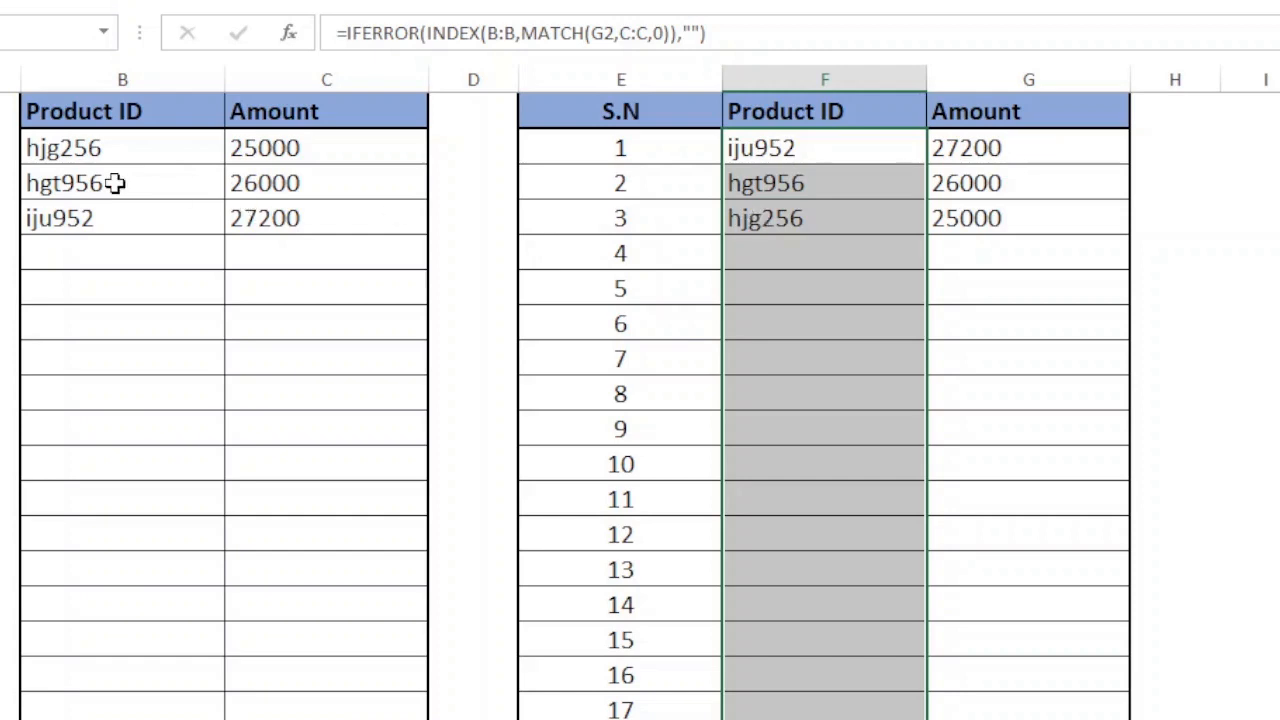
Clear the entries in the source table and enter product fgd958 with amount 25000 in its first row
{"action": "left_click_drag", "start_coordinate": [108, 150], "coordinate": [251, 260]}
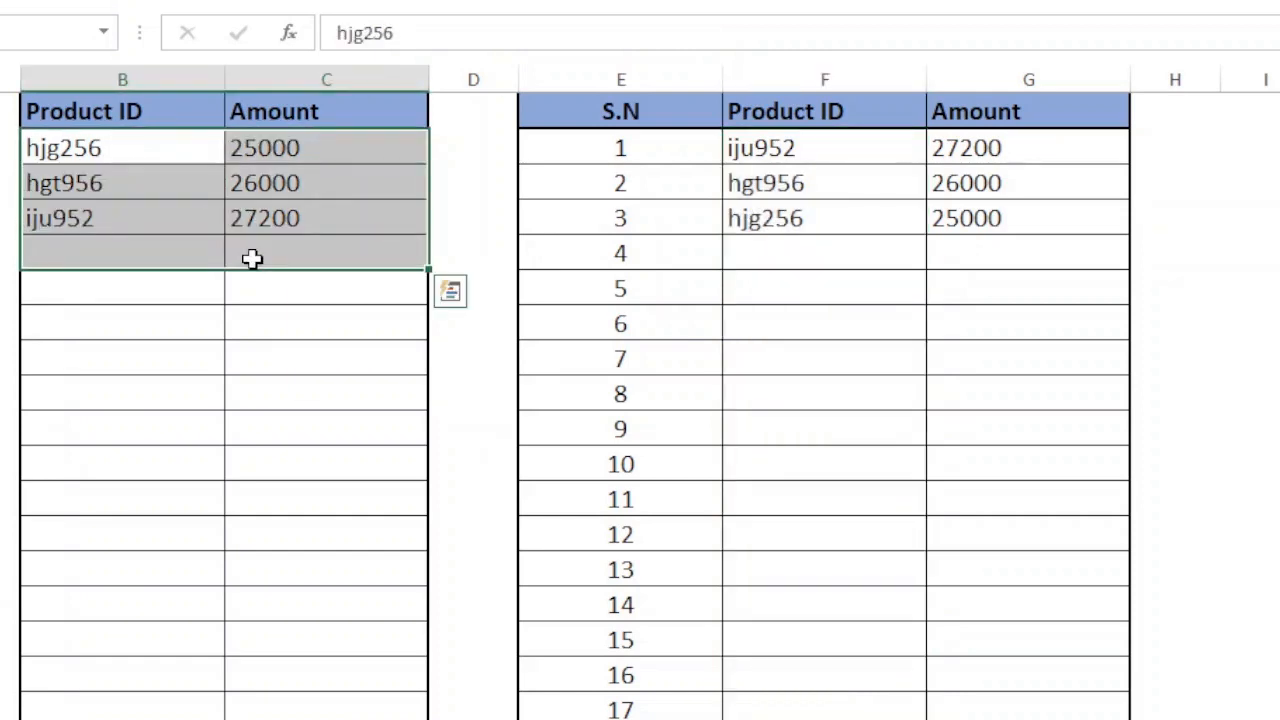
{"action": "key", "text": "Delete"}
{"action": "left_click", "coordinate": [189, 154]}
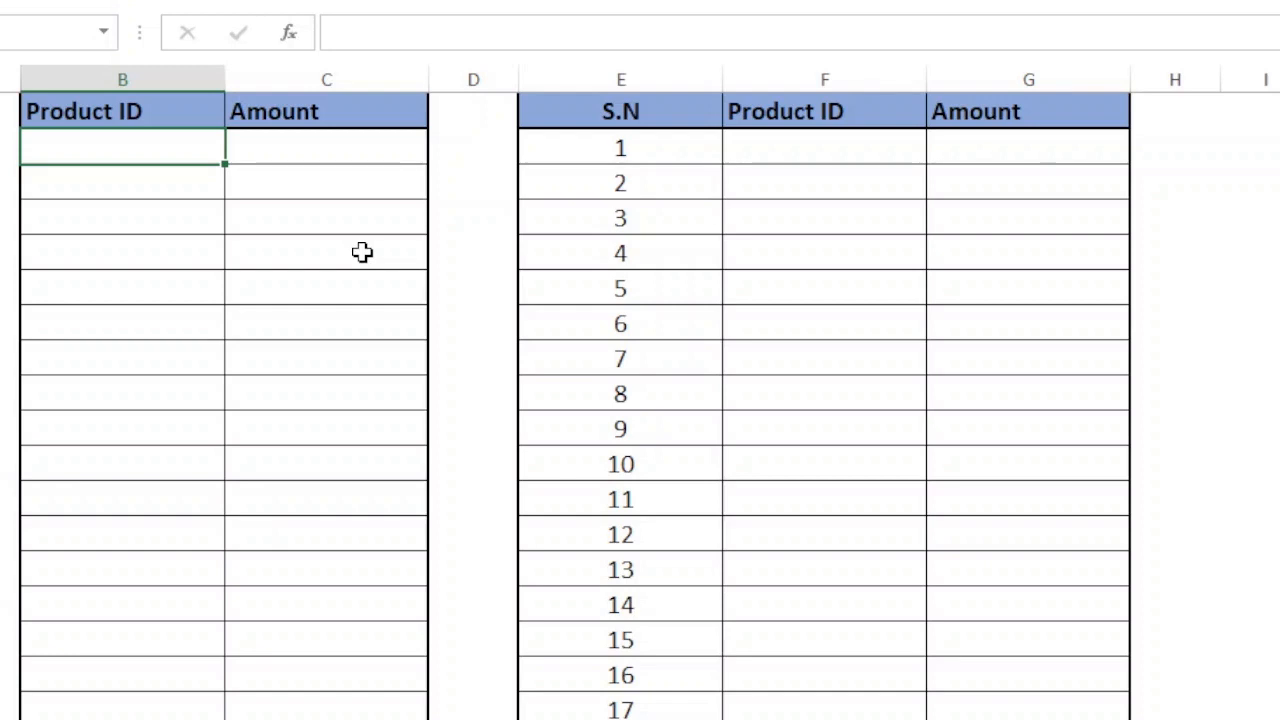
{"action": "type", "text": "fgd958"}
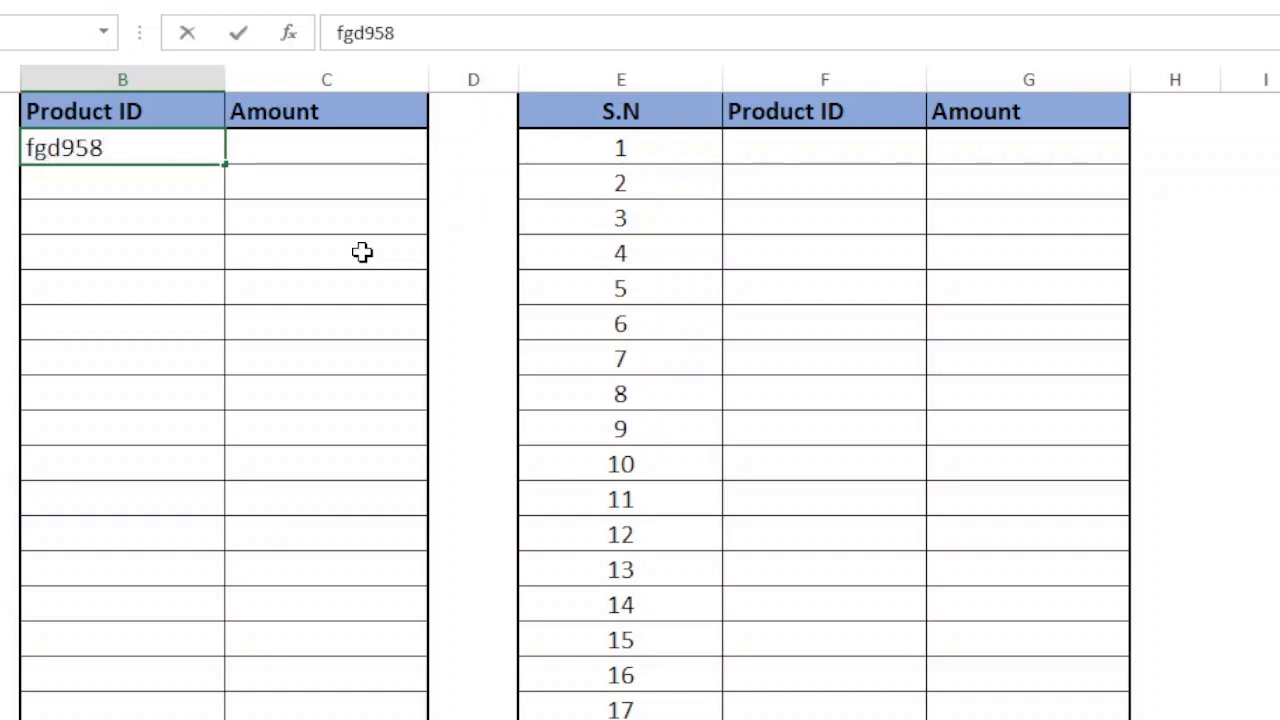
{"action": "key", "text": "Tab"}
{"action": "type", "text": "25000"}
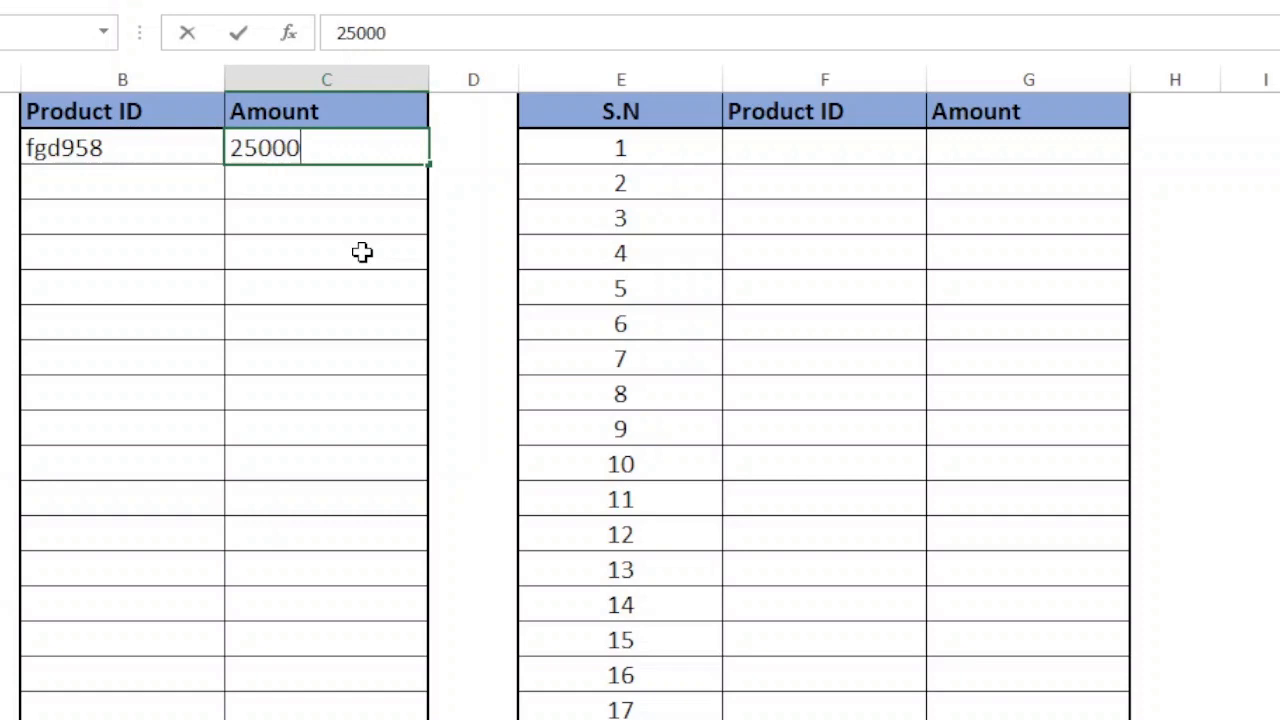
{"action": "key", "text": "Return"}
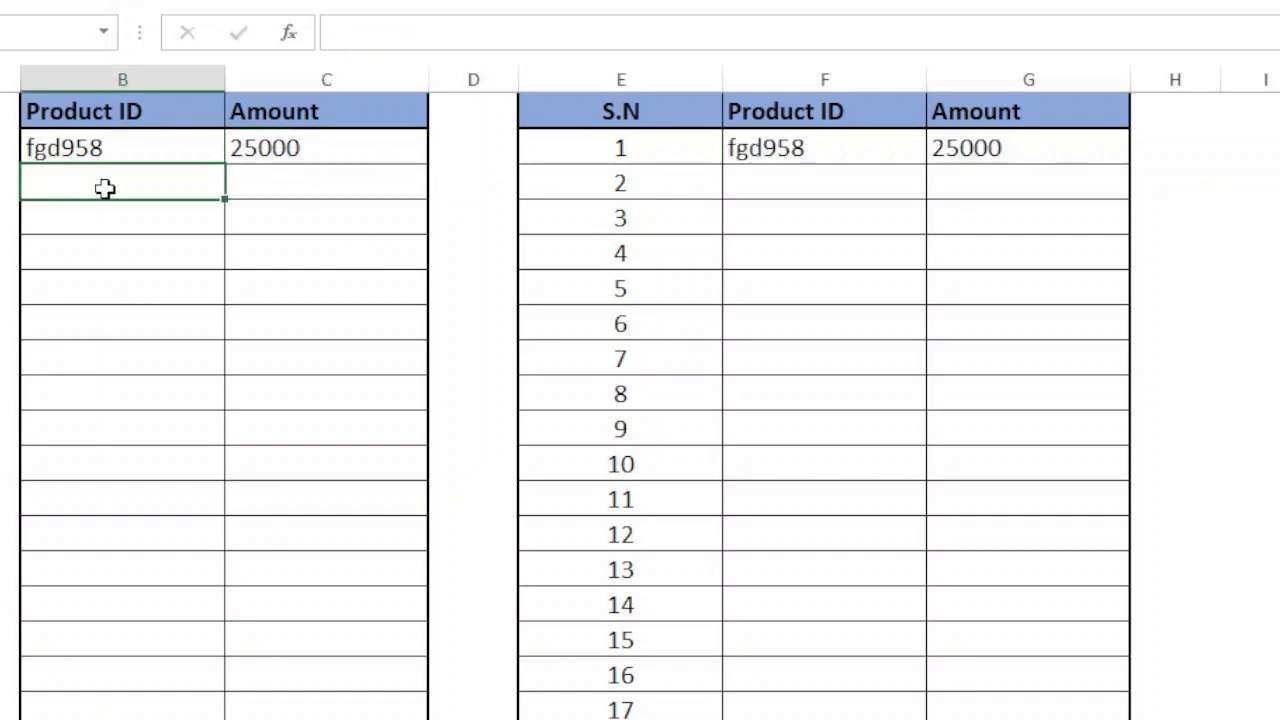
Add product juy87200 with amount 65000 in the second row of the source table
{"action": "type", "text": "juy"}
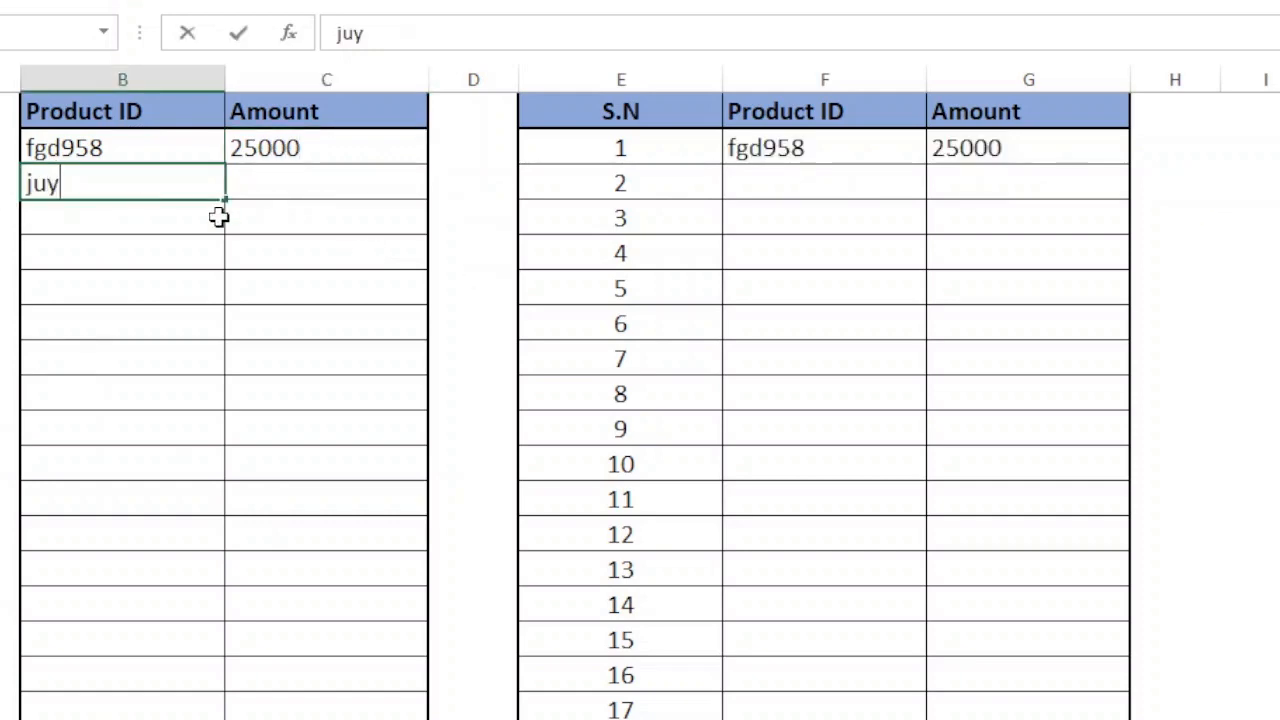
{"action": "type", "text": "87200"}
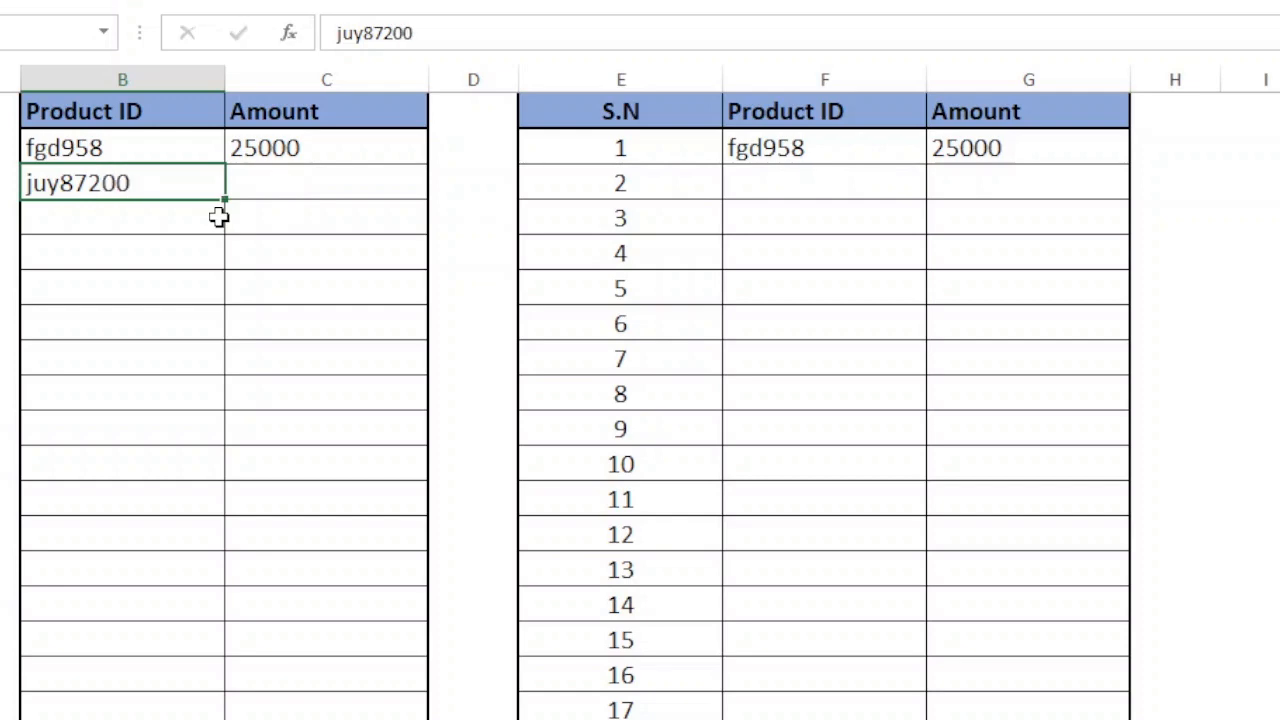
{"action": "key", "text": "Tab"}
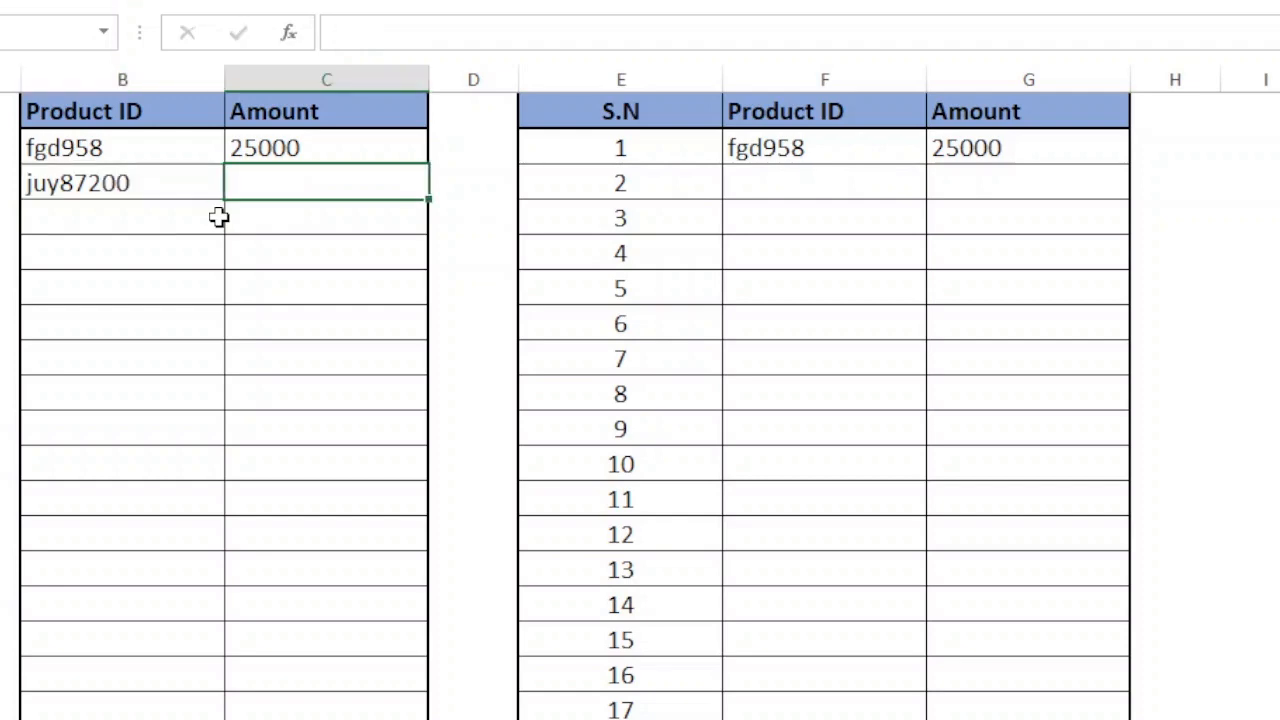
{"action": "type", "text": "65000"}
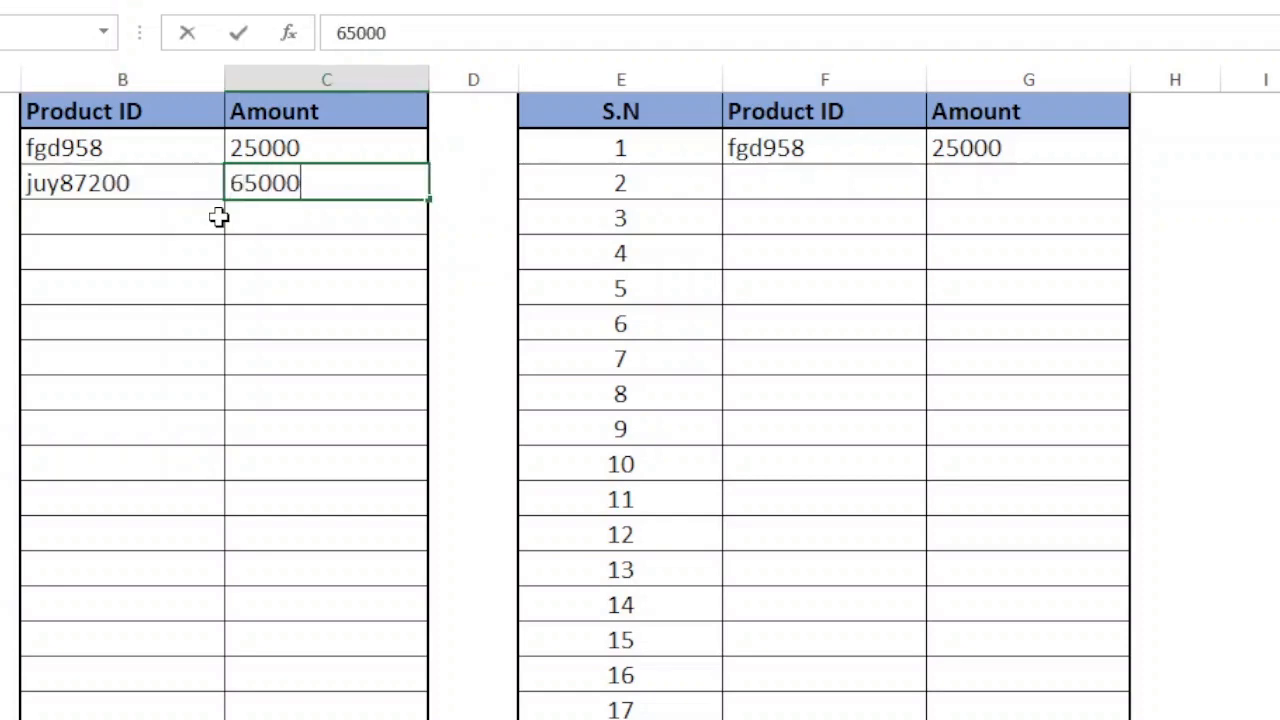
{"action": "key", "text": "Return"}
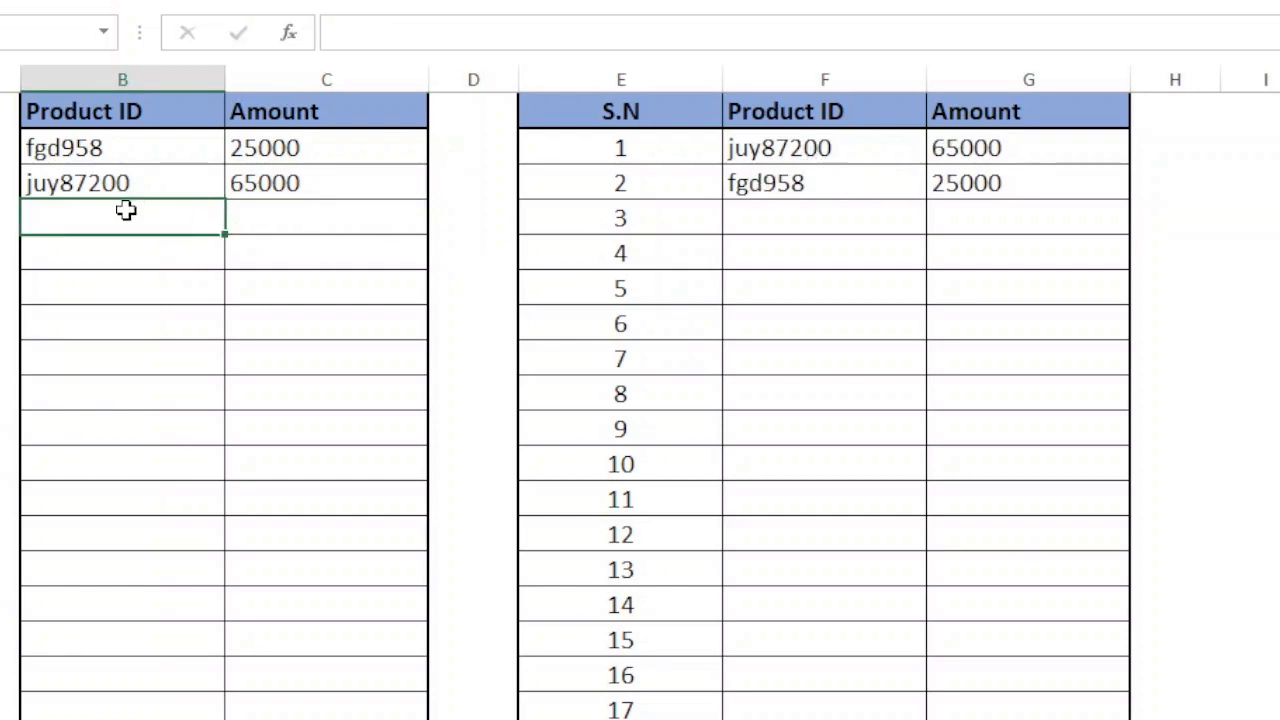
Add product ijr524 with amount 26000 in the third row of the source table
{"action": "type", "text": "ij"}
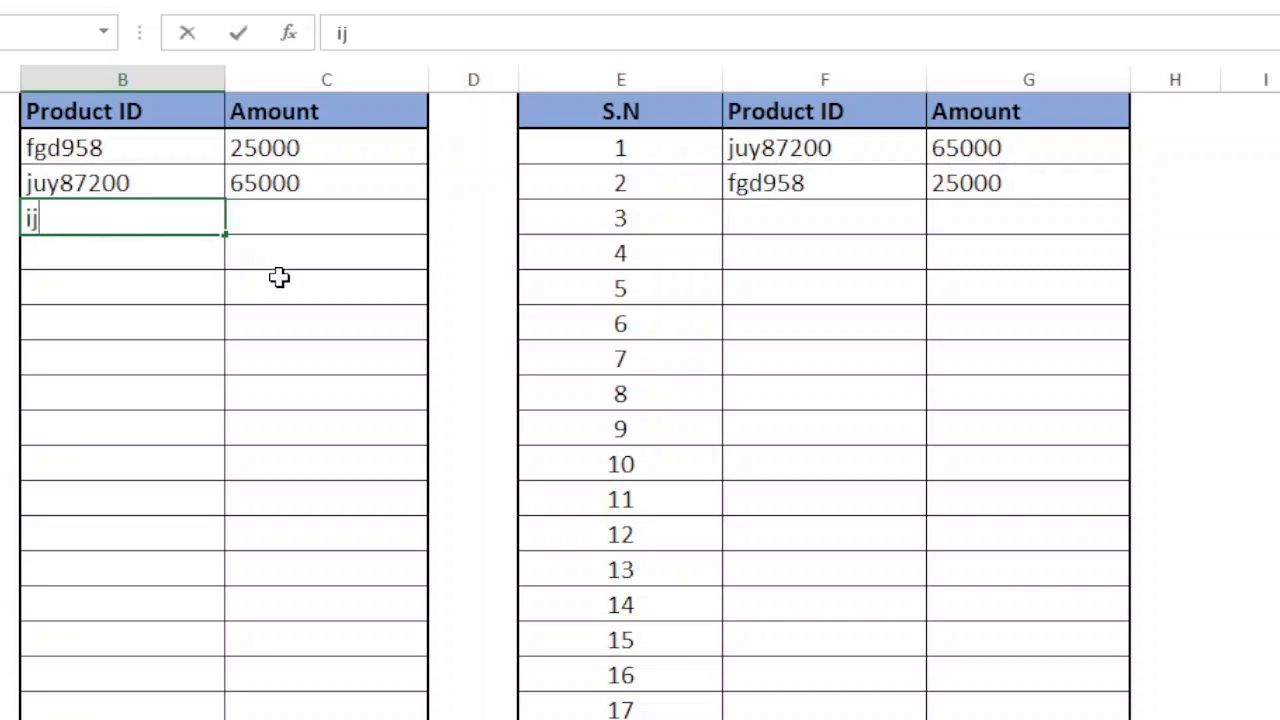
{"action": "type", "text": "r524"}
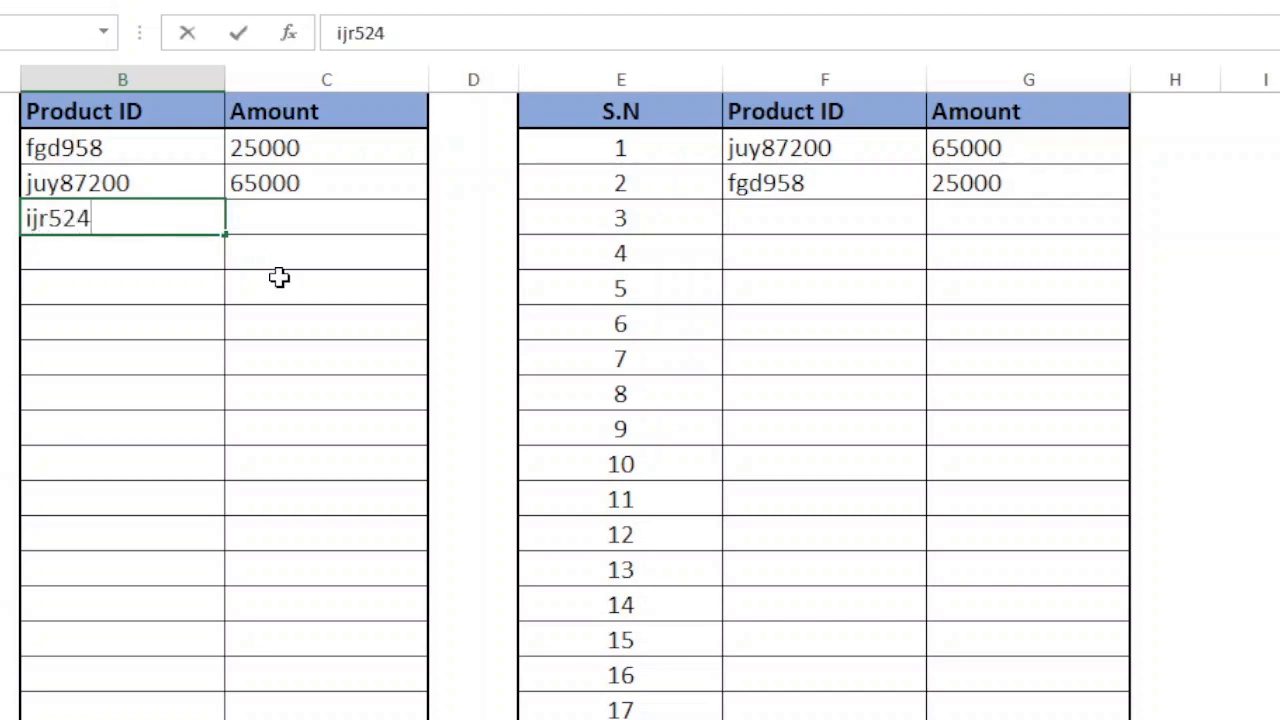
{"action": "key", "text": "Tab"}
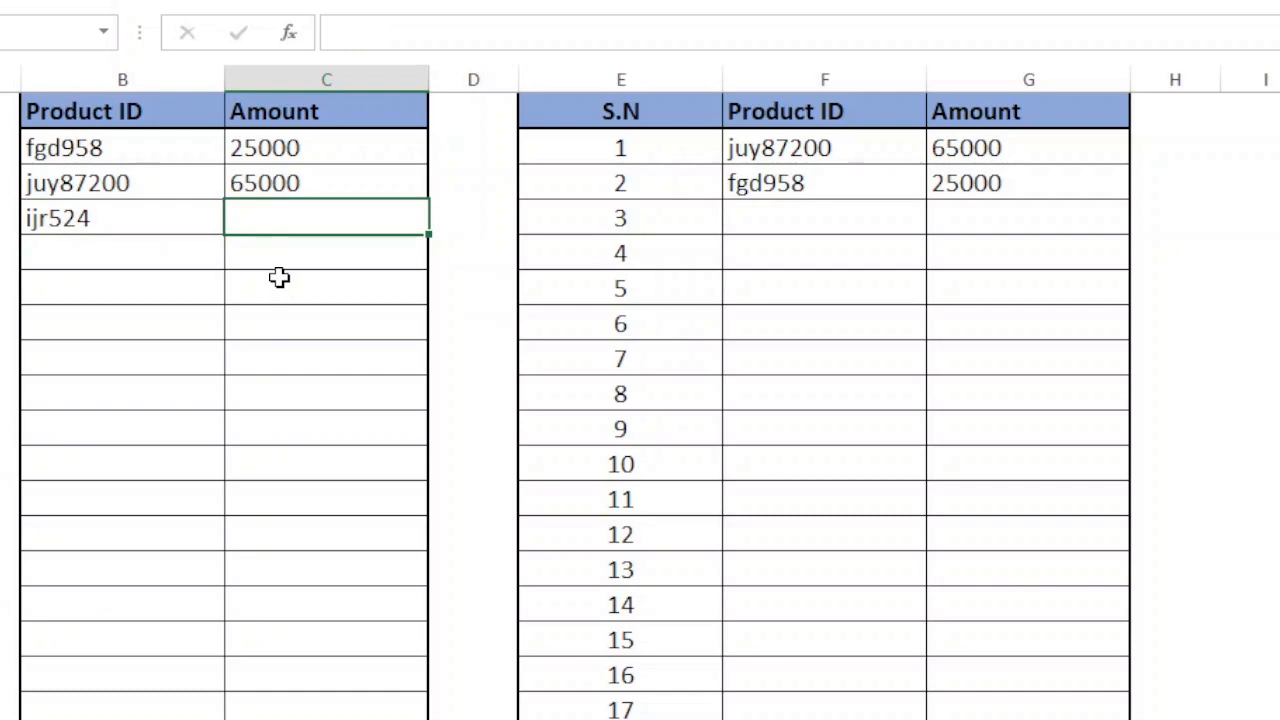
{"action": "type", "text": "26000"}
{"action": "key", "text": "Return"}
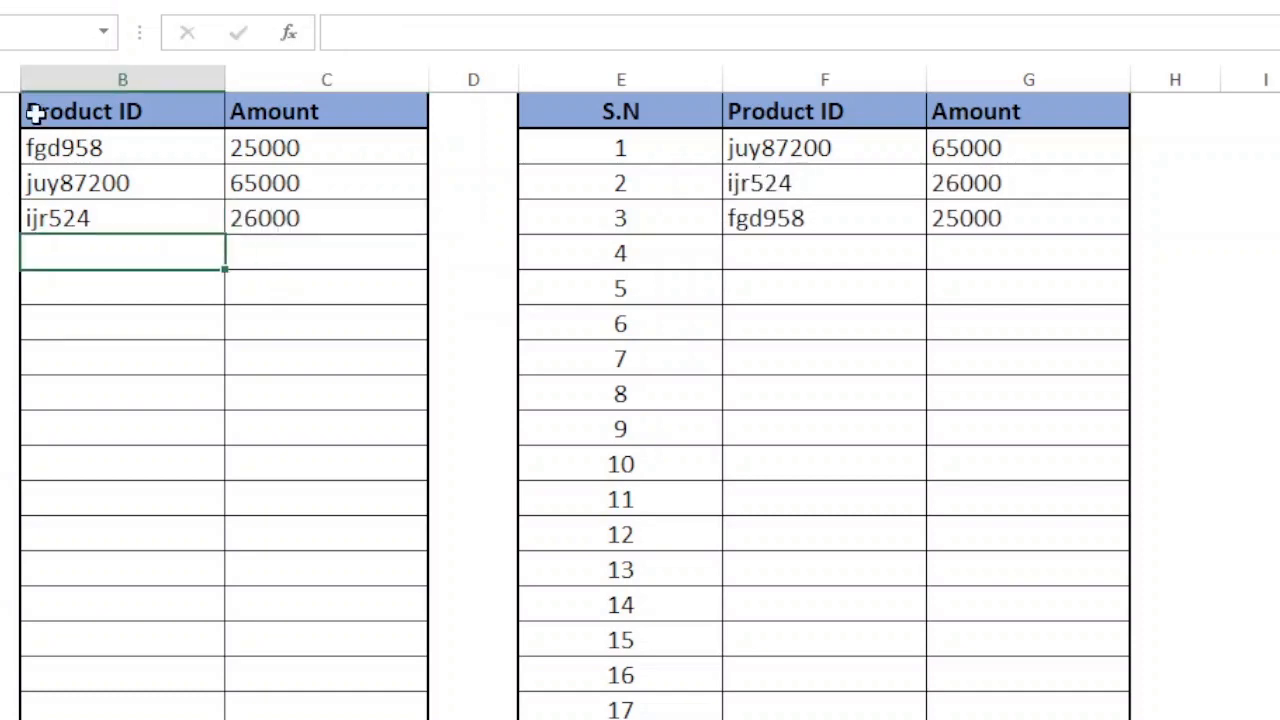
Compare the source amounts with the ranked table, and review the formulas in F2 and G2
{"action": "left_click", "coordinate": [278, 183]}
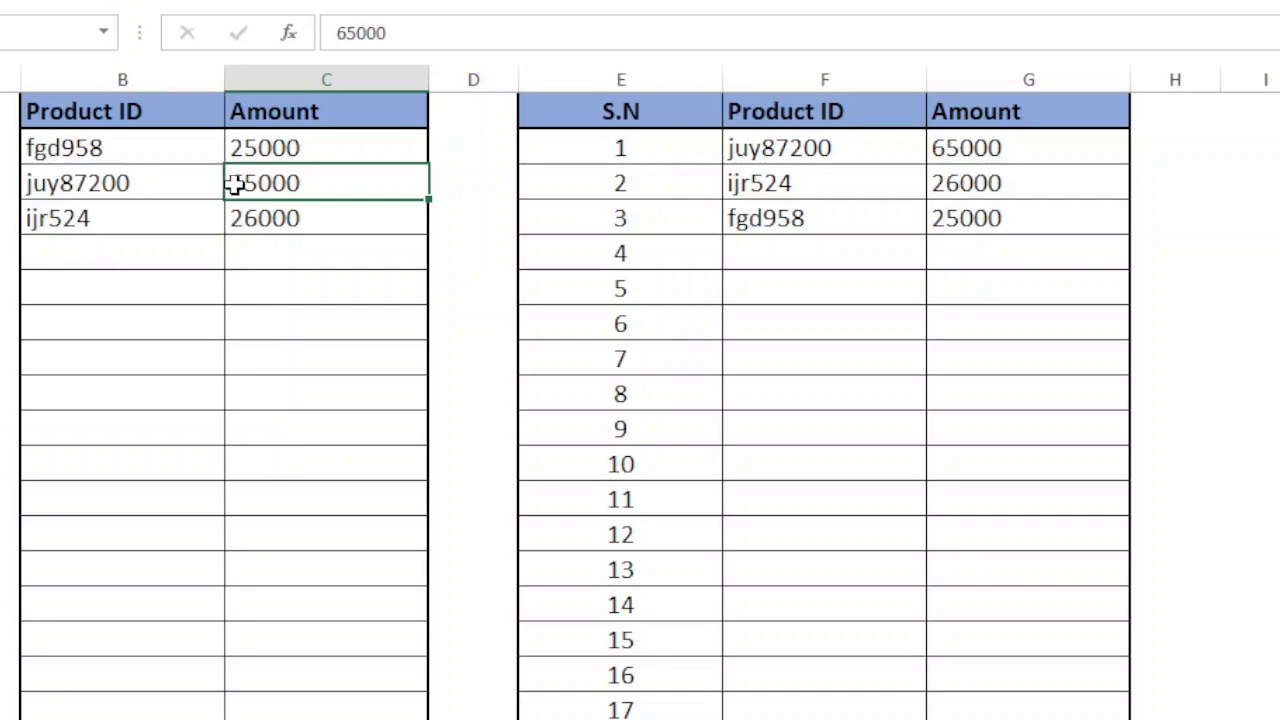
{"action": "left_click", "coordinate": [790, 172]}
{"action": "left_click", "coordinate": [296, 222]}
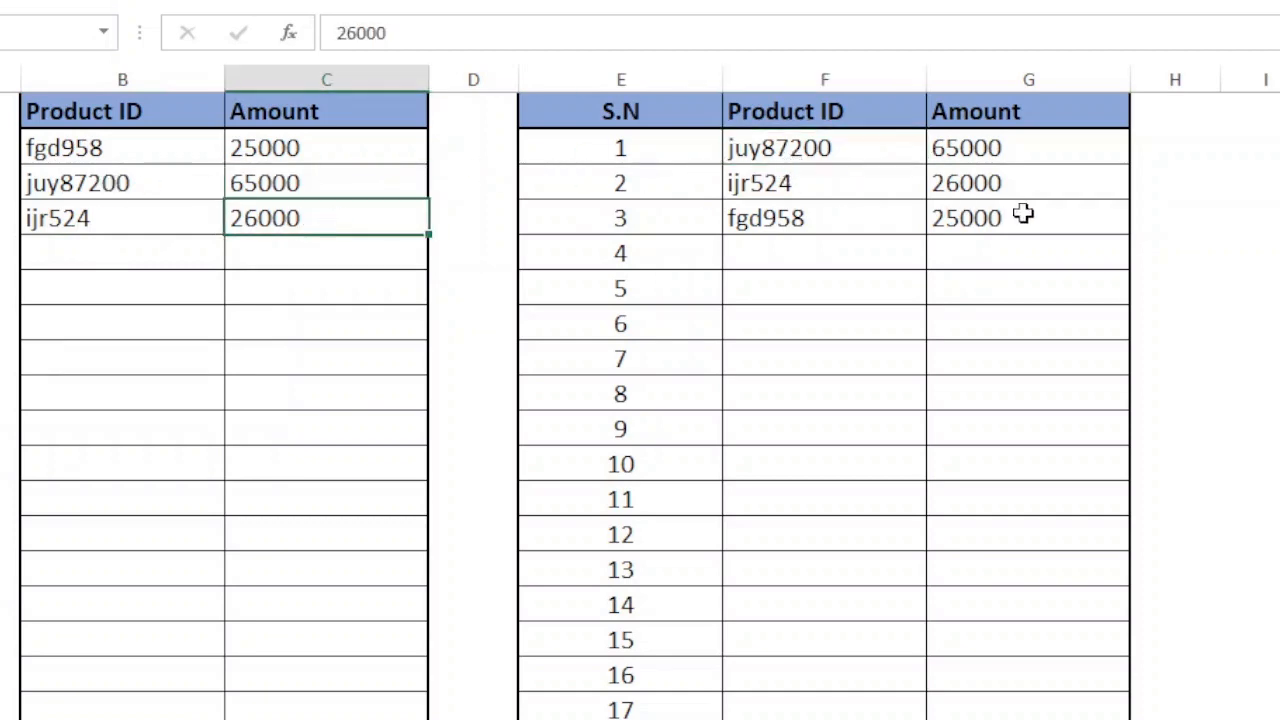
{"action": "left_click", "coordinate": [798, 191]}
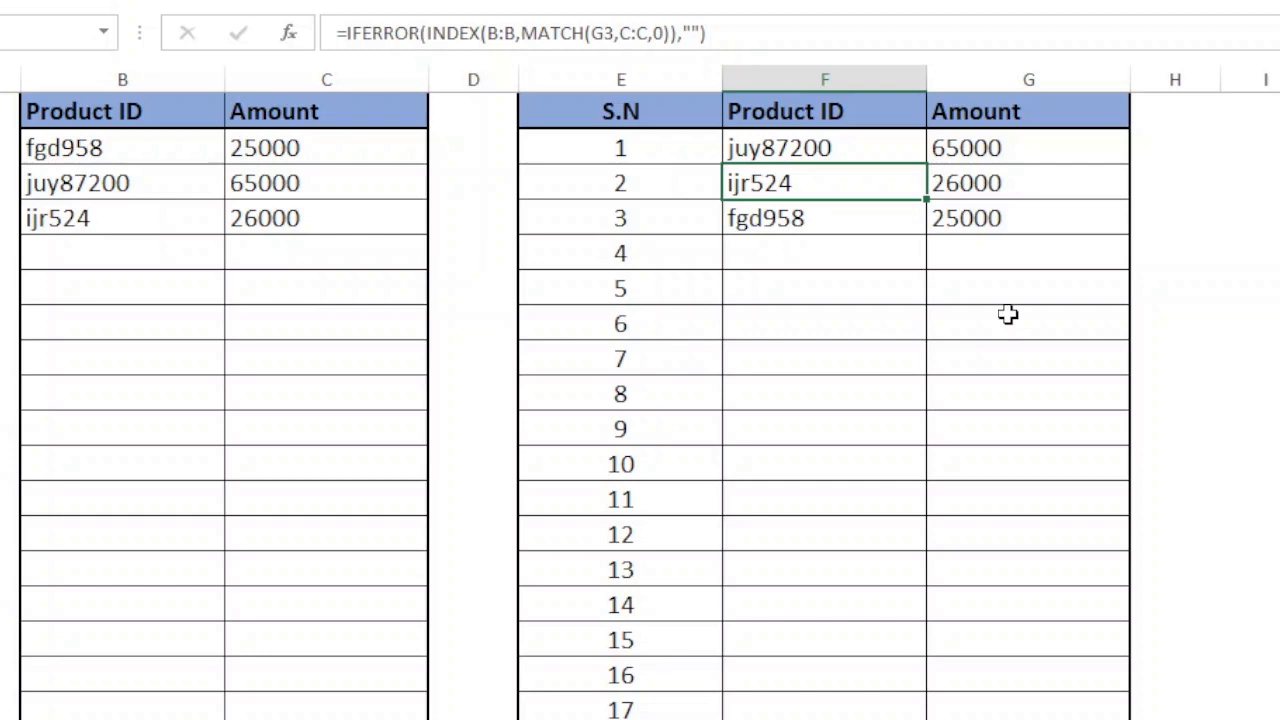
{"action": "left_click", "coordinate": [823, 146]}
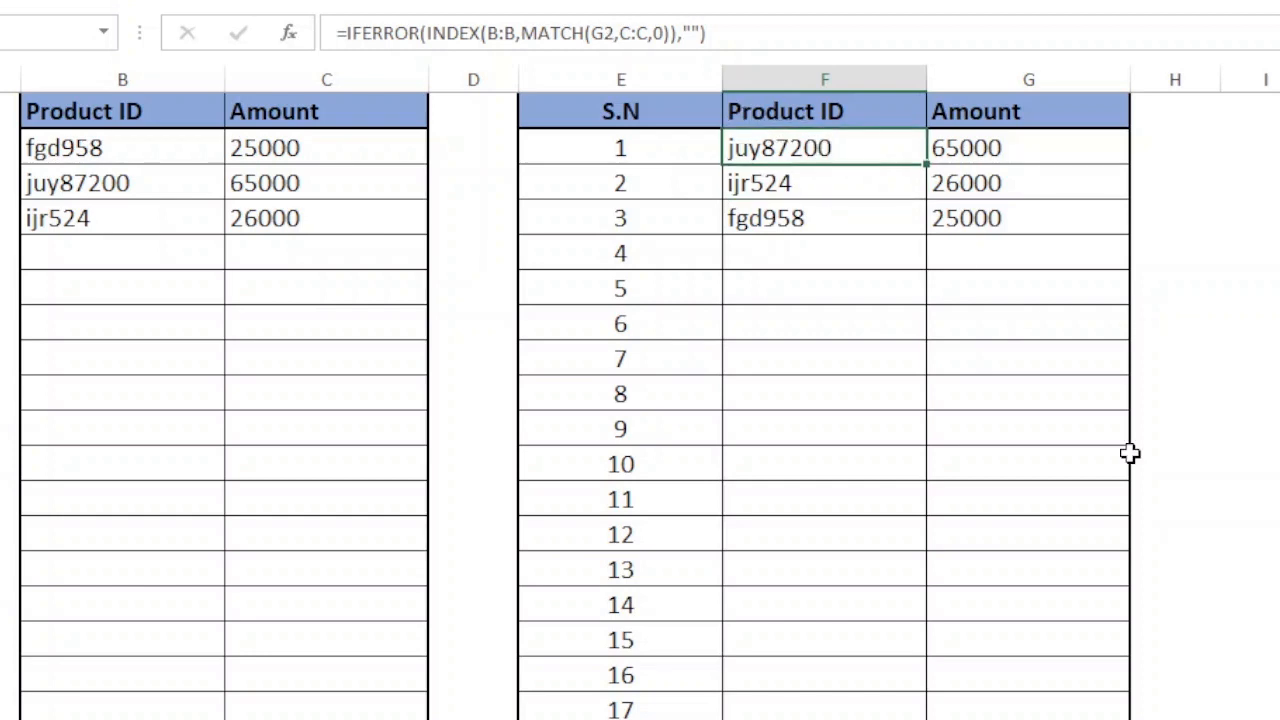
{"action": "key", "text": "F2"}
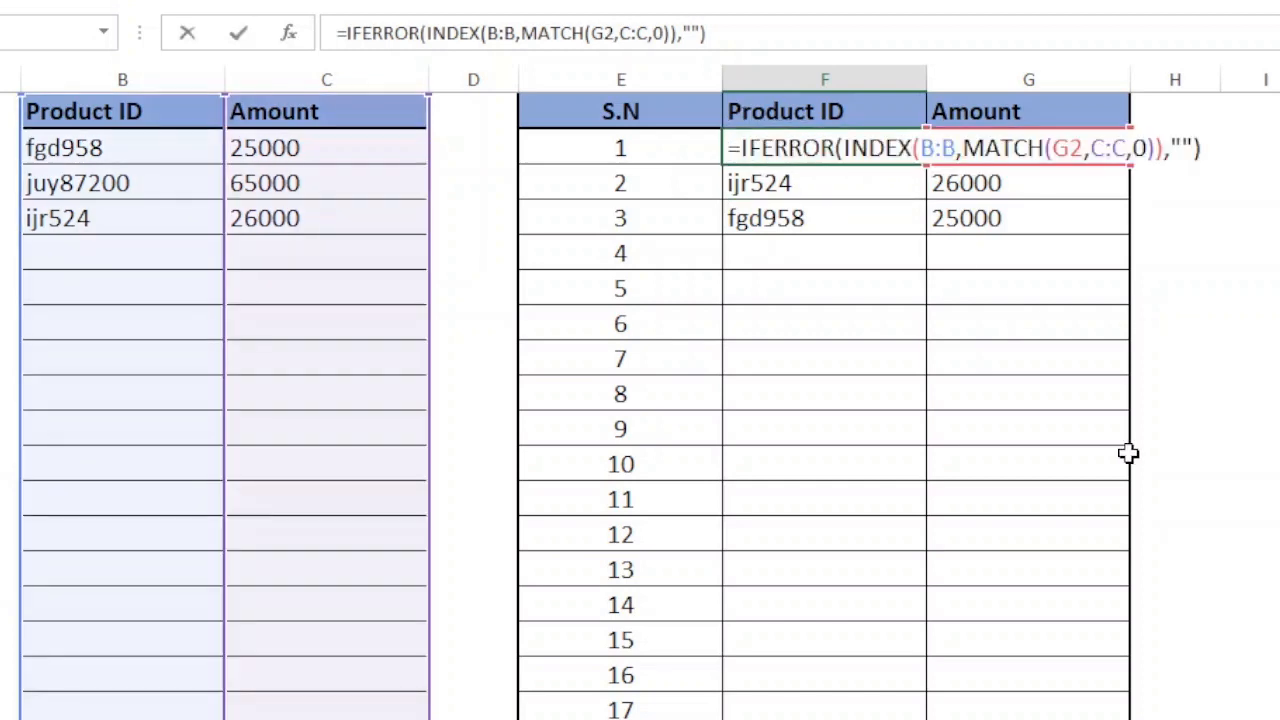
{"action": "key", "text": "Return"}
{"action": "left_click", "coordinate": [1006, 157]}
{"action": "key", "text": "F2"}
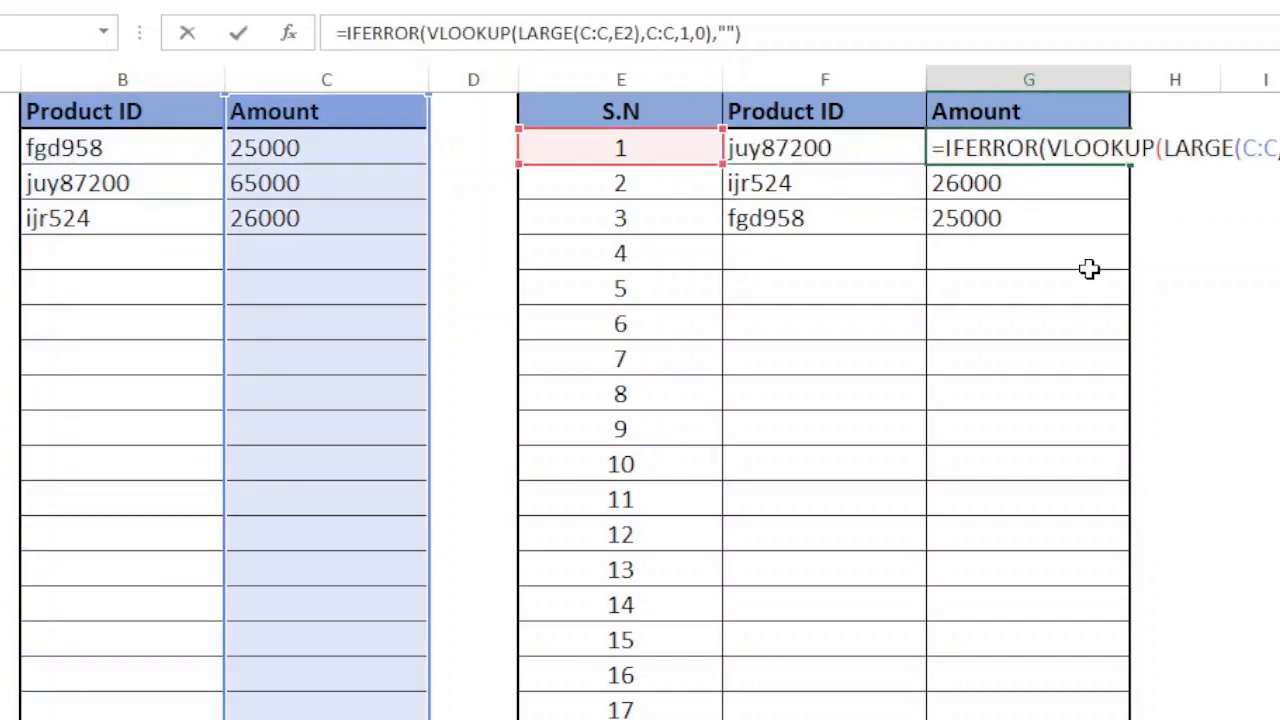